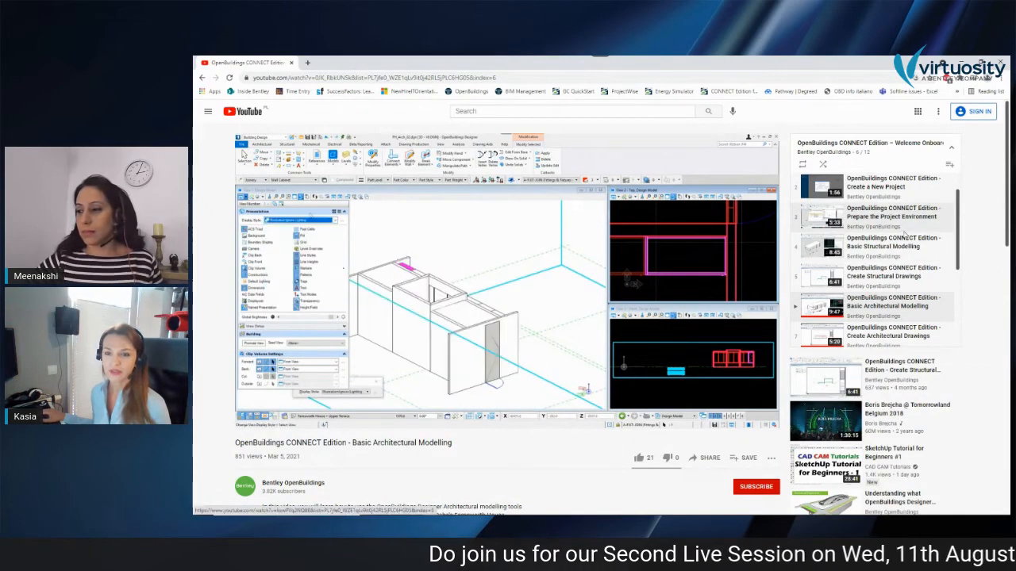
# Step: Look through the OpenBuildings CONNECT Edition Welcome Onboard playlist and open the Bentley OpenBuildings channel
pyautogui.scroll(-3, 905, 234)
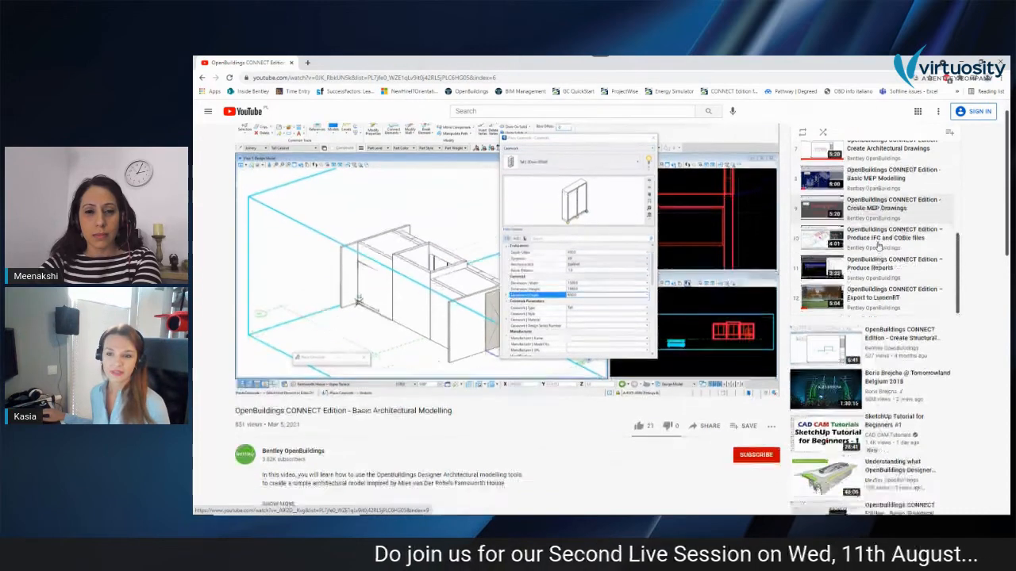
pyautogui.scroll(-1, 238, 265)
pyautogui.scroll(1, 232, 266)
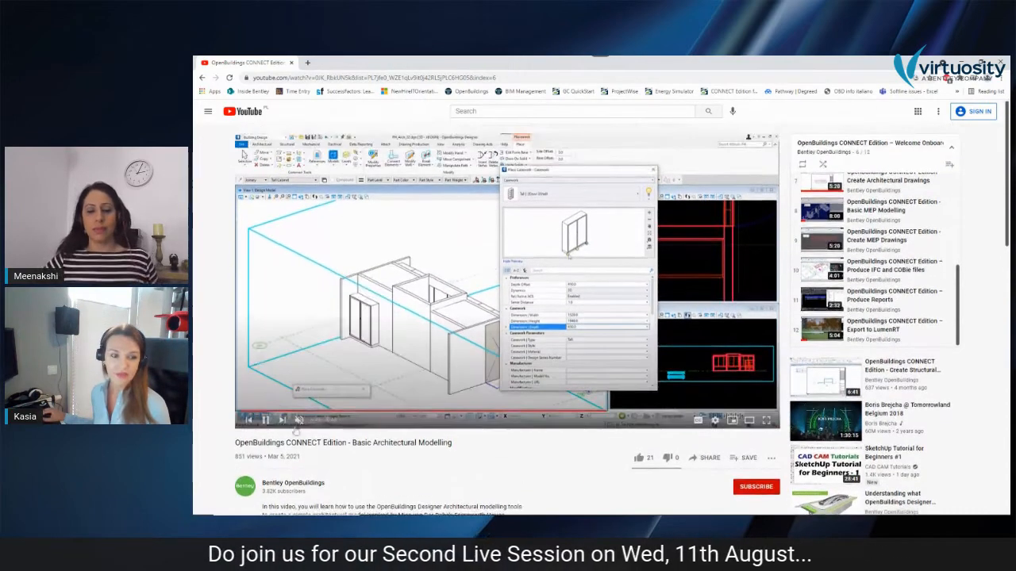
pyautogui.click(306, 488)
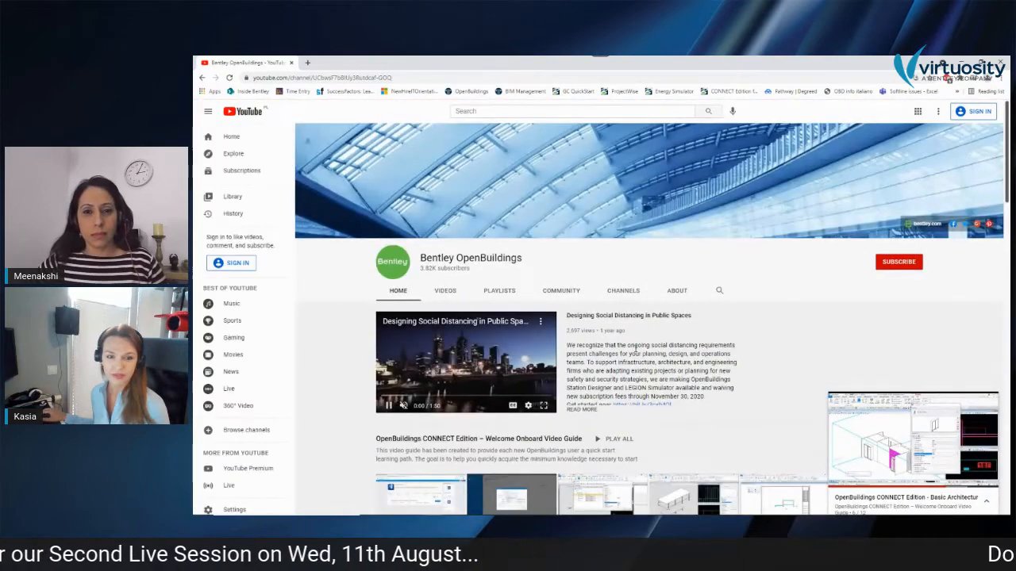
# Step: Browse the Bentley OpenBuildings channel's home page for the Welcome Onboard Video Guide and the recent uploads
pyautogui.scroll(-1, 525, 381)
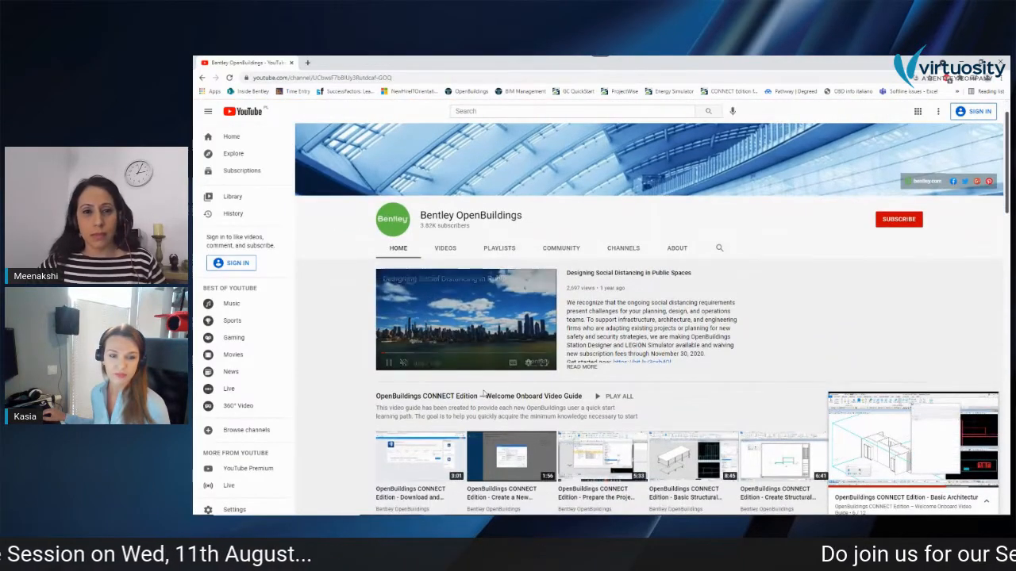
pyautogui.scroll(-1, 627, 353)
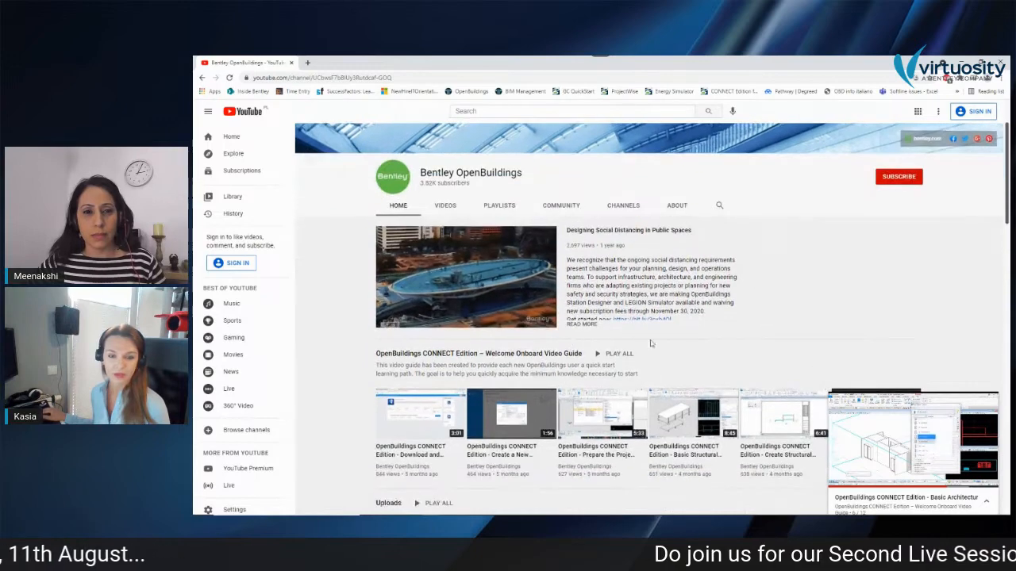
pyautogui.scroll(1, 689, 338)
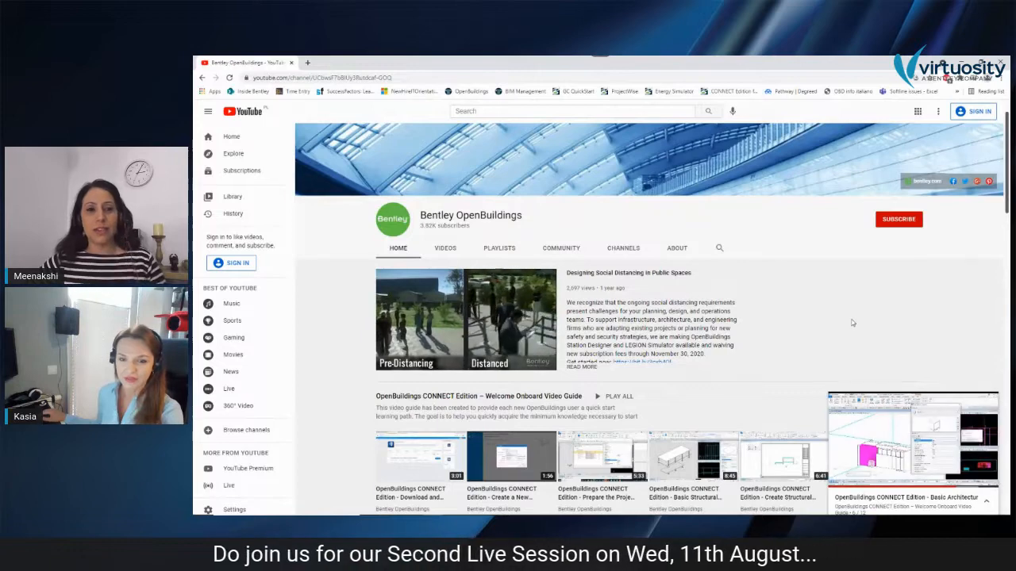
pyautogui.scroll(-1, 852, 322)
pyautogui.scroll(-3, 852, 322)
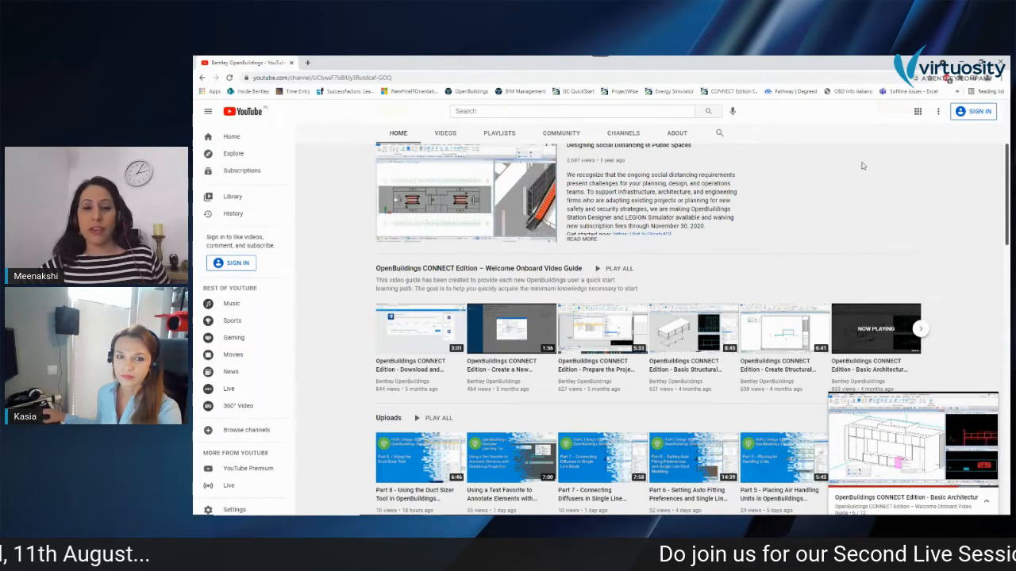
# Step: Switch to OpenBuildings Designer and open the list of references attached to the FH_Combined Model.dgn file
pyautogui.click(960, 62)
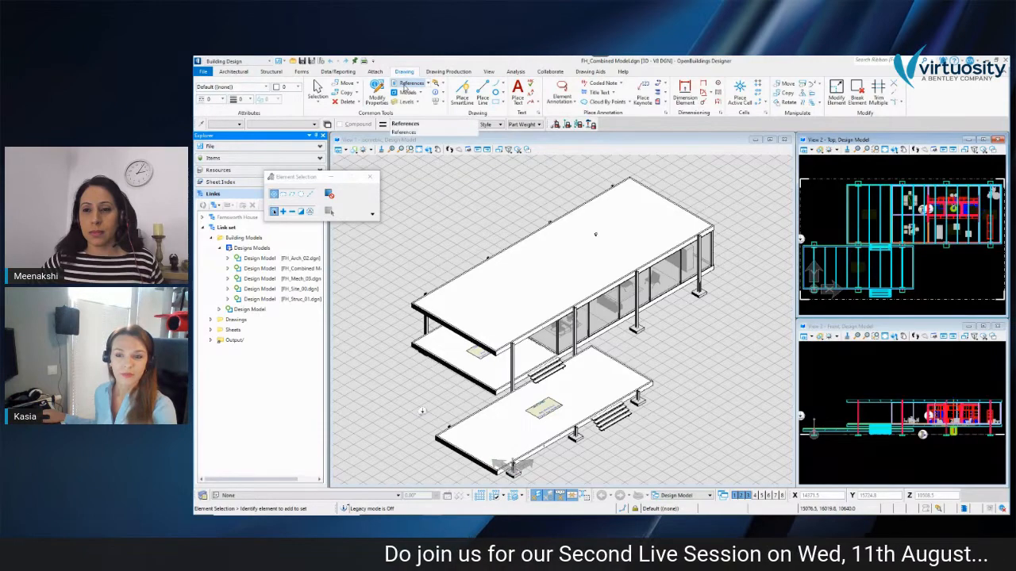
pyautogui.click(406, 88)
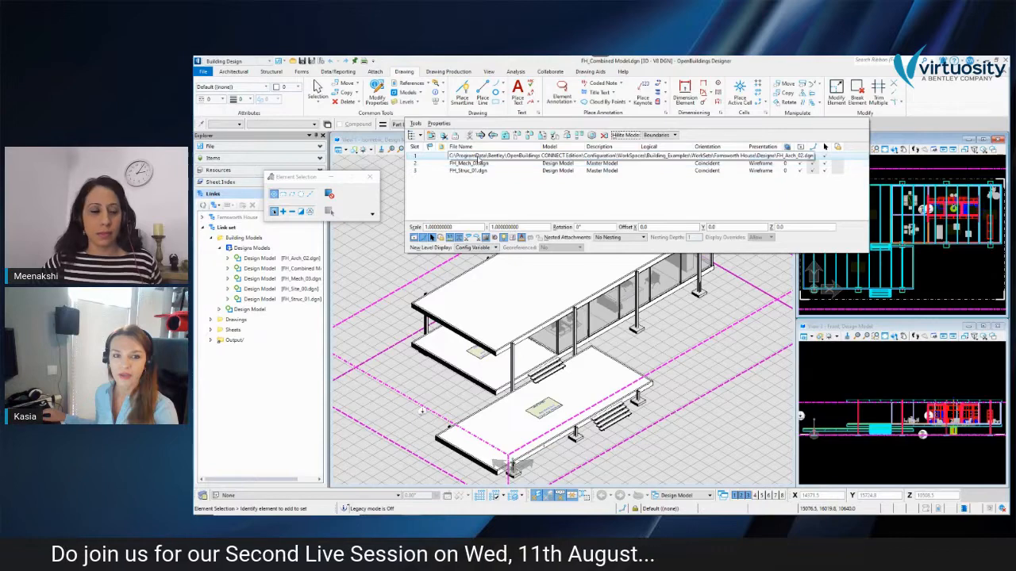
pyautogui.click(409, 85)
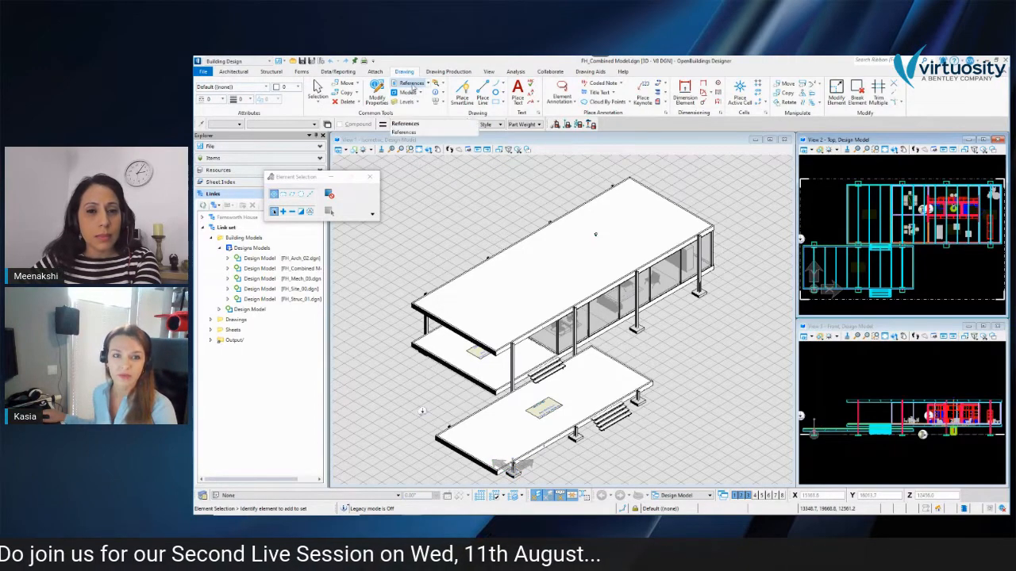
pyautogui.click(413, 87)
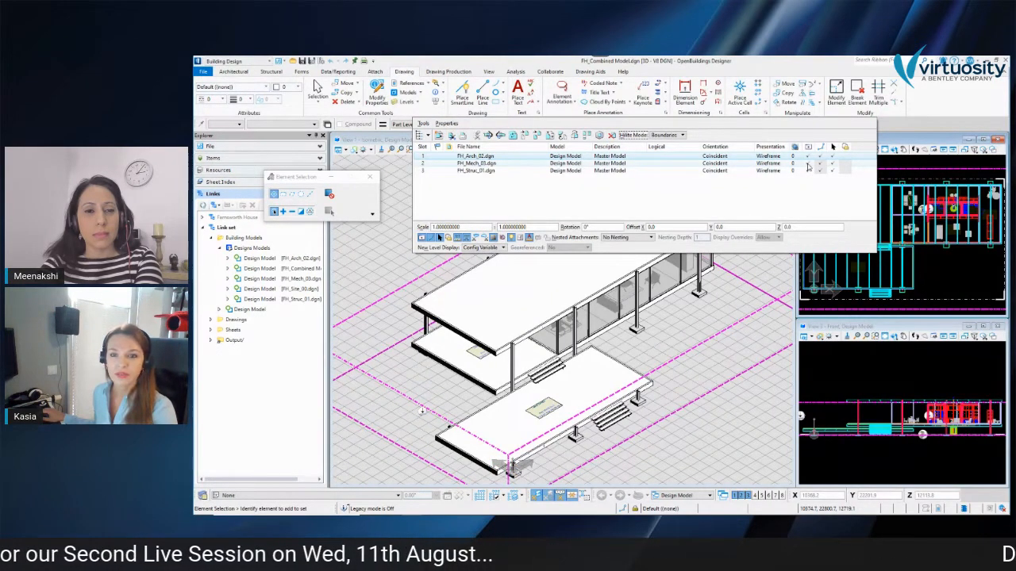
# Step: Turn off the display of the FH_Arch_02.dgn and FH_Struc_01.dgn references and inspect the mechanical model in the top view
pyautogui.click(808, 156)
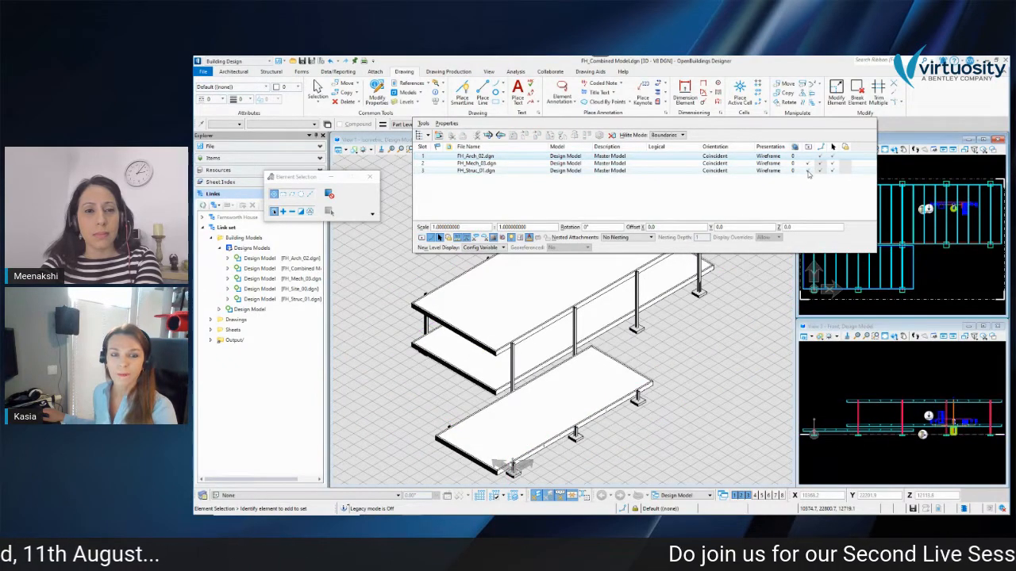
pyautogui.click(808, 172)
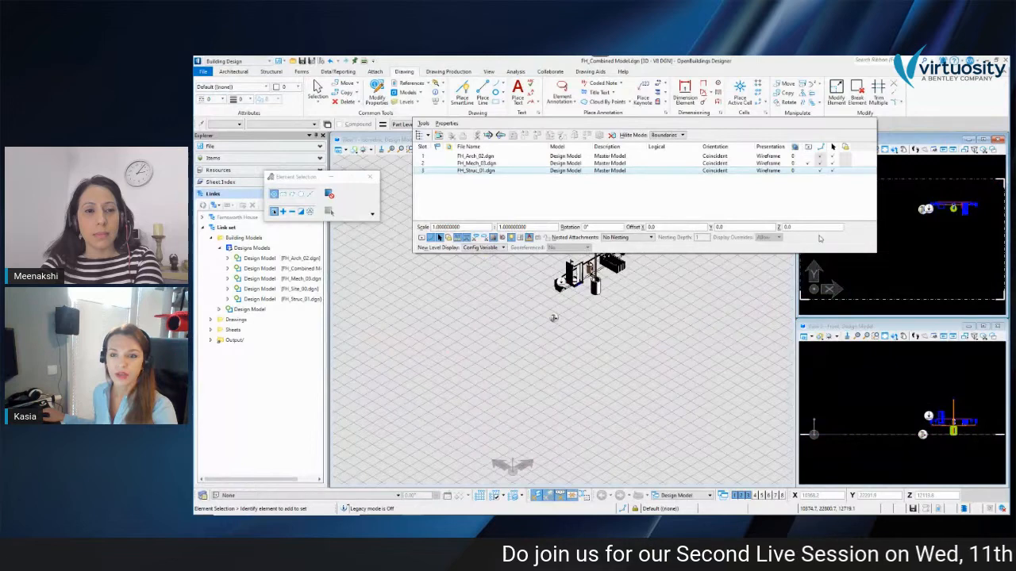
pyautogui.click(953, 200)
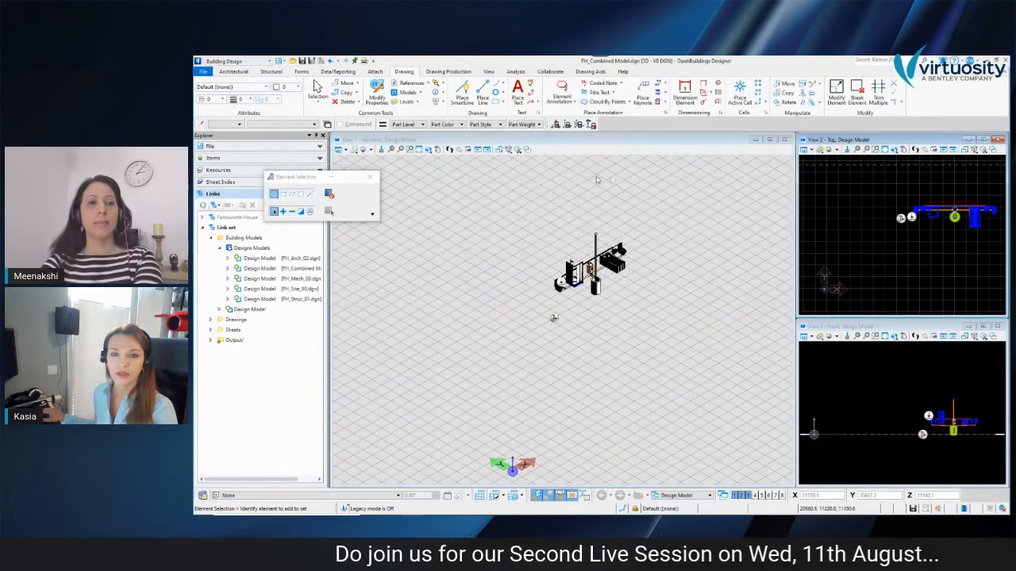
pyautogui.scroll(2, 932, 199)
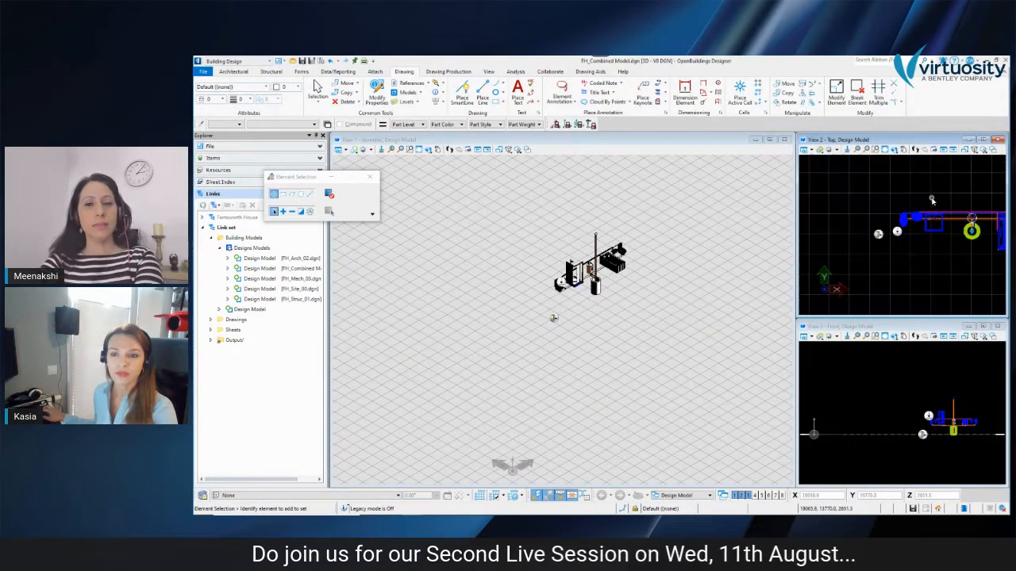
# Step: Turn the display of the FH_Arch_02.dgn and FH_Struc_01.dgn references back on and close the references list
pyautogui.click(429, 85)
pyautogui.click(417, 93)
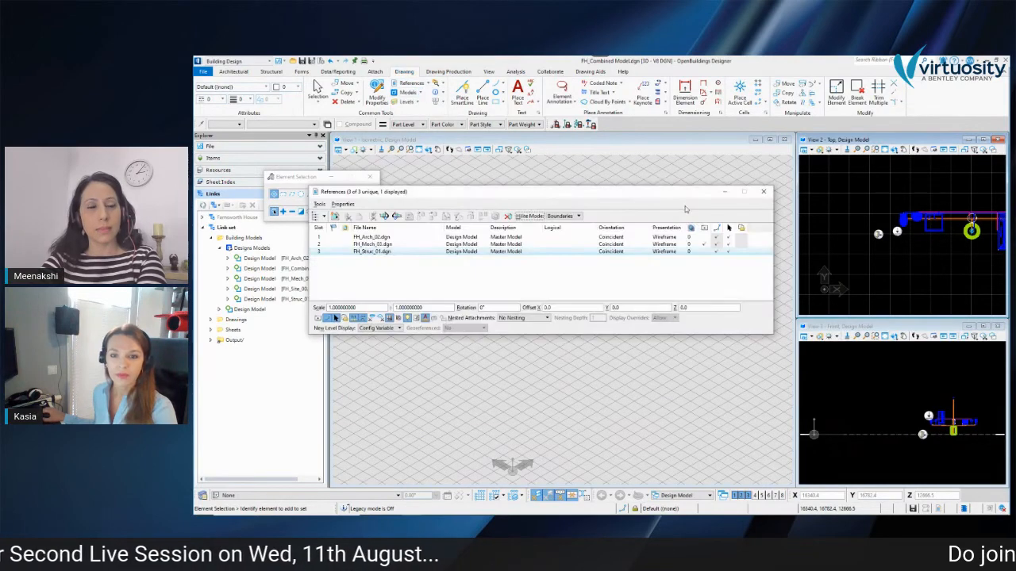
pyautogui.click(704, 244)
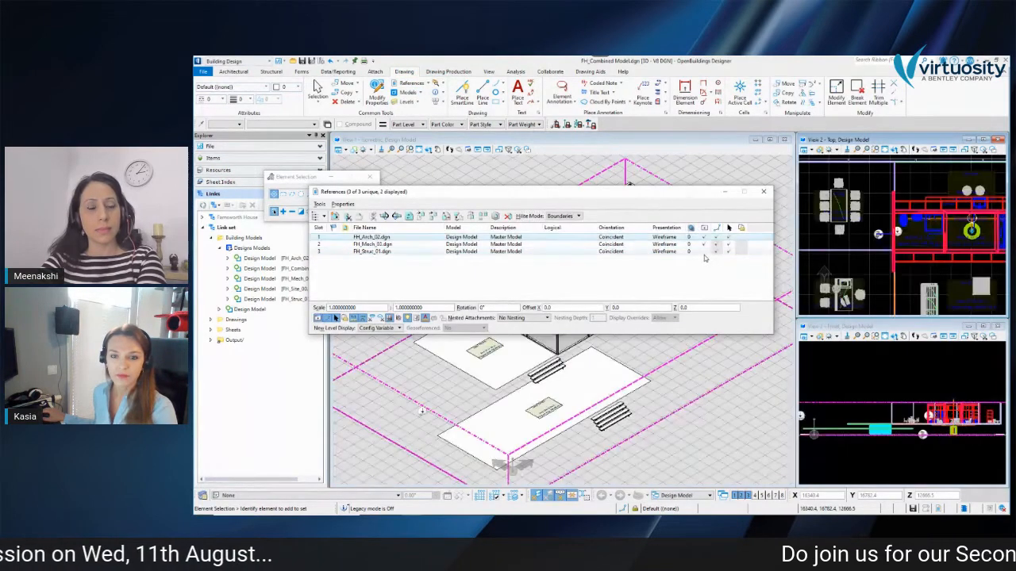
pyautogui.click(703, 251)
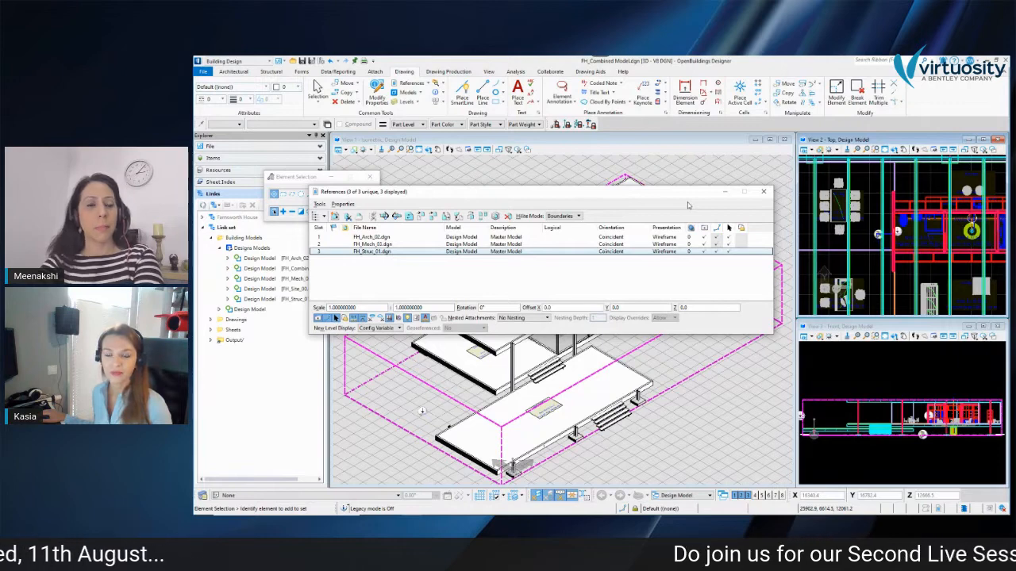
pyautogui.click(764, 193)
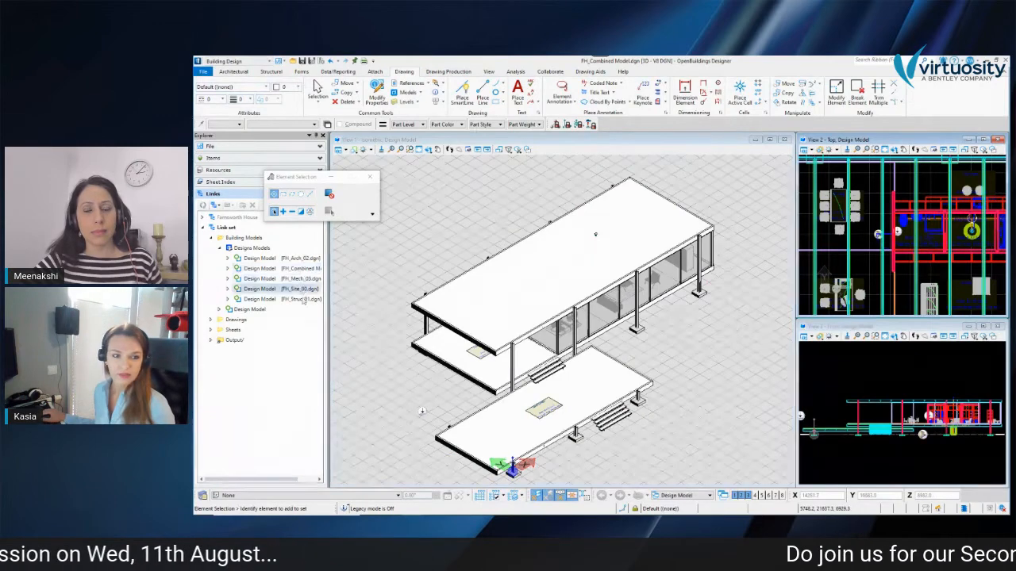
# Step: Open the FH_Mech_03.dgn design model from the link set and inspect its fixtures and piping up close
pyautogui.doubleClick(293, 270)
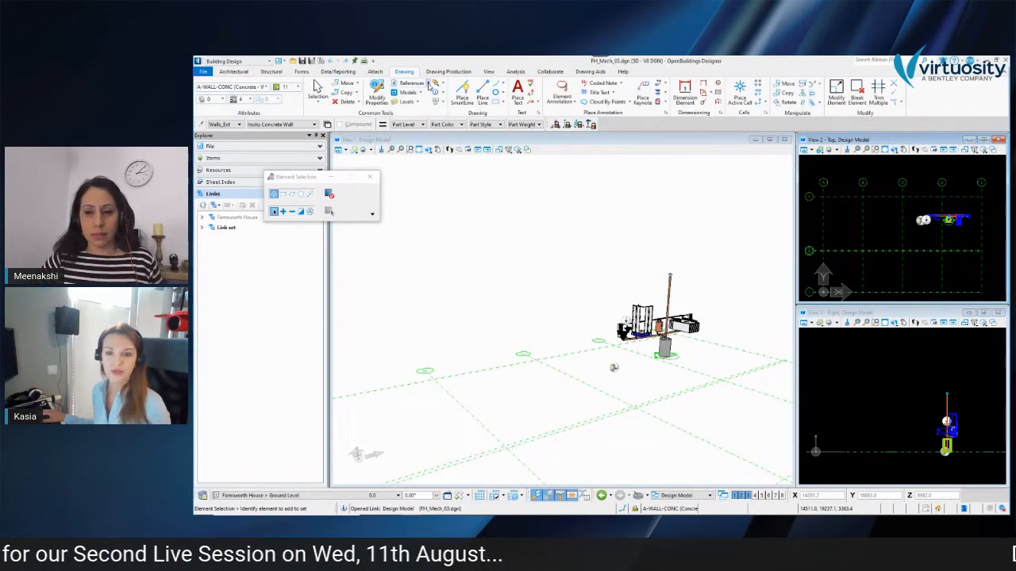
pyautogui.scroll(2, 750, 315)
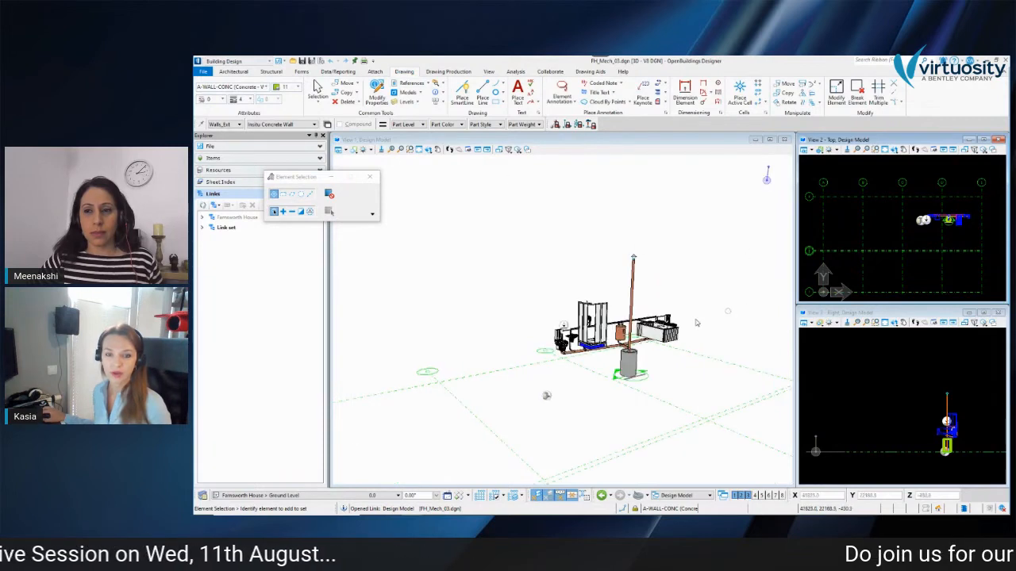
pyautogui.scroll(3, 714, 319)
pyautogui.scroll(3, 854, 195)
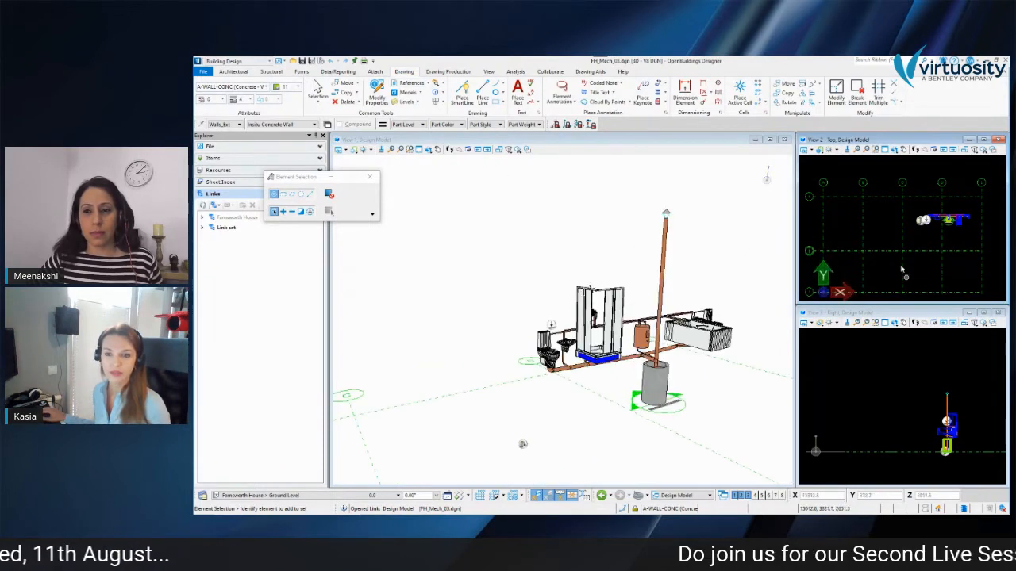
pyautogui.scroll(3, 855, 195)
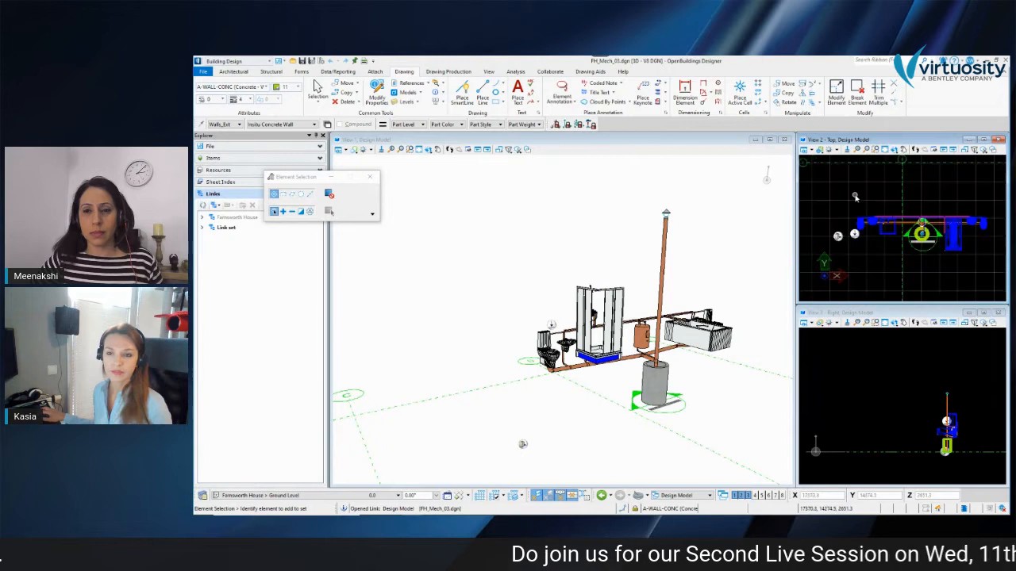
# Step: Attach FH_Arch_02.dgn as a reference to the mechanical model, using its Design Model with Coincident orientation
pyautogui.click(434, 92)
pyautogui.click(440, 101)
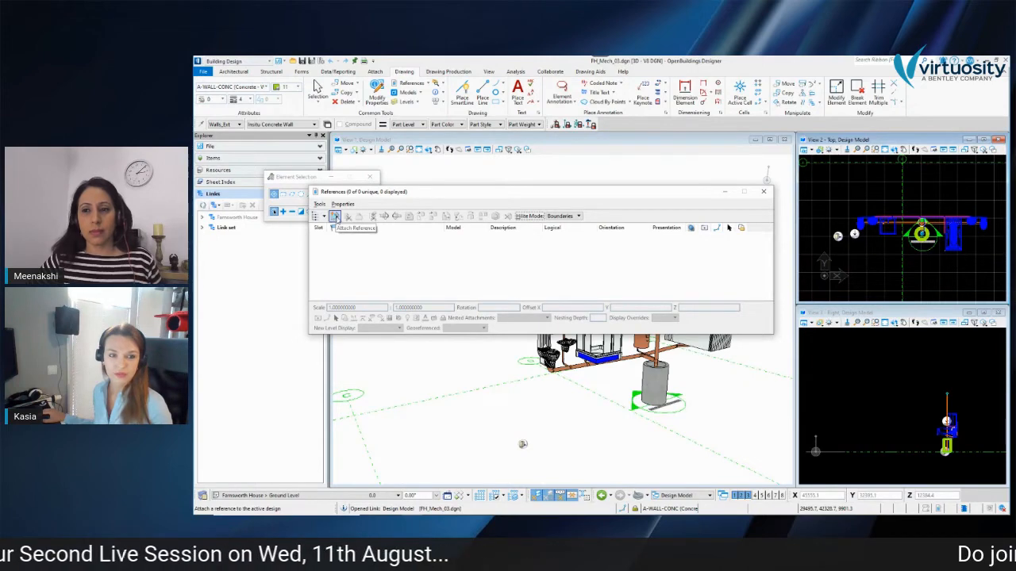
pyautogui.click(334, 217)
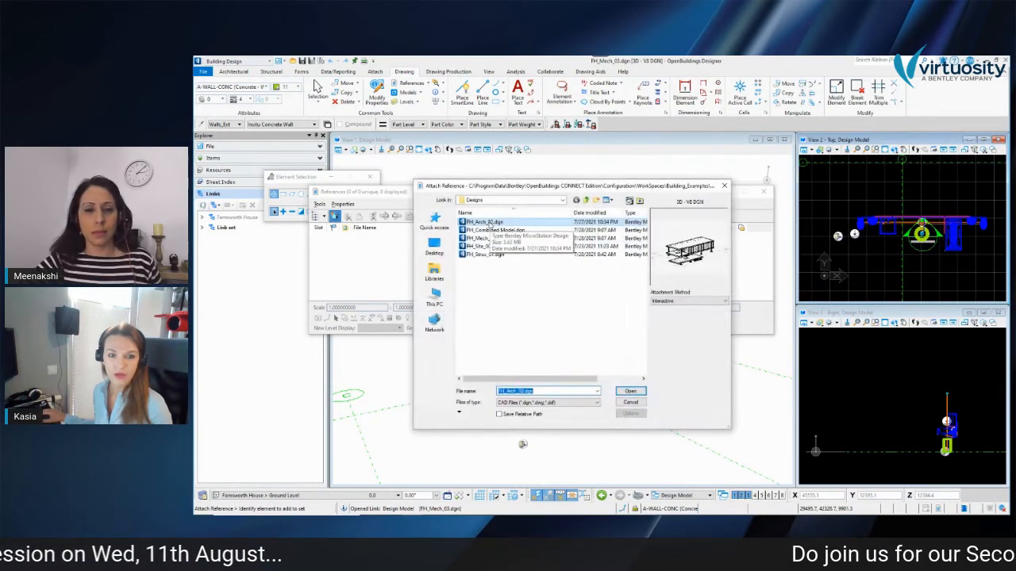
pyautogui.click(630, 391)
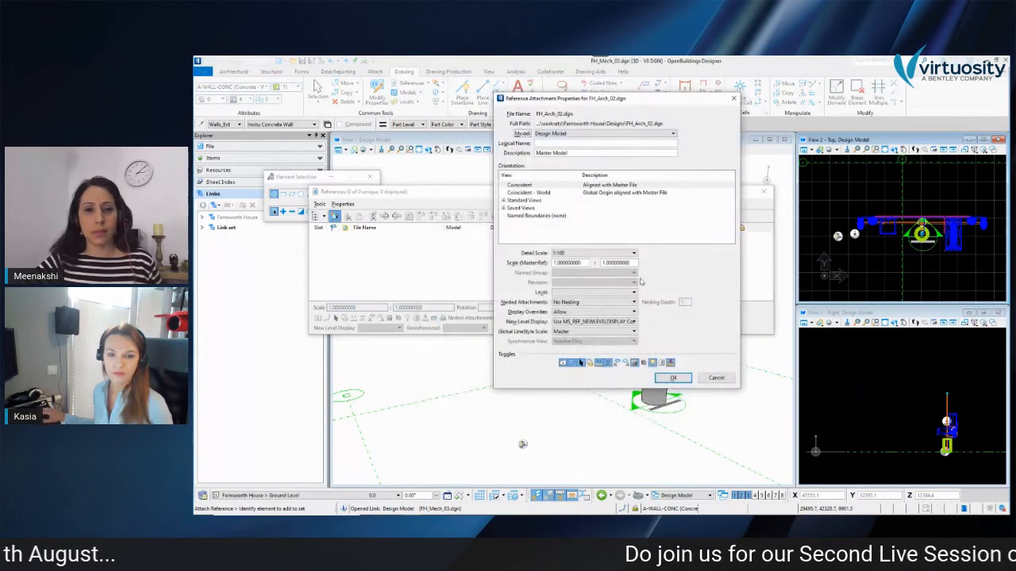
pyautogui.click(686, 379)
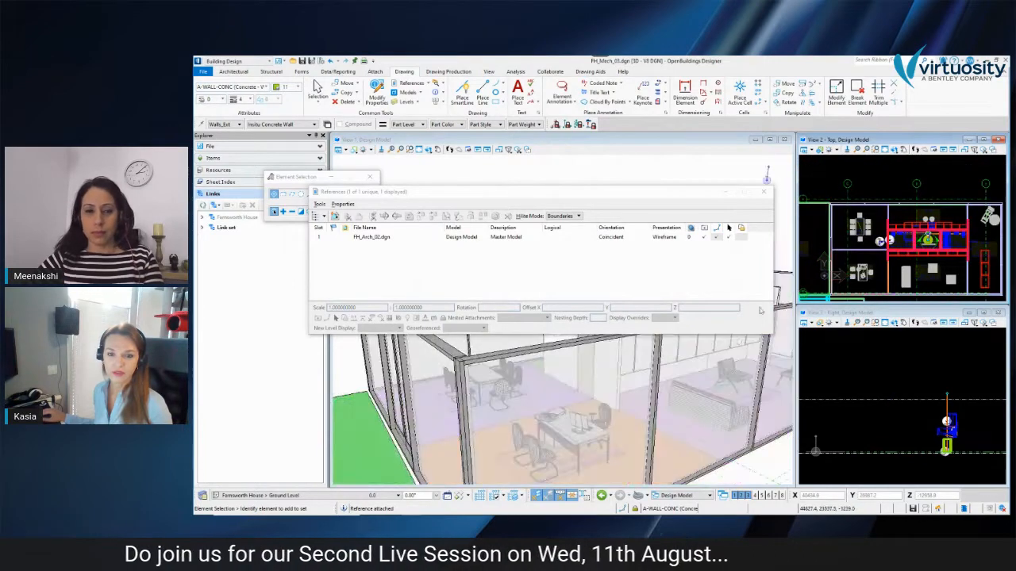
pyautogui.click(722, 192)
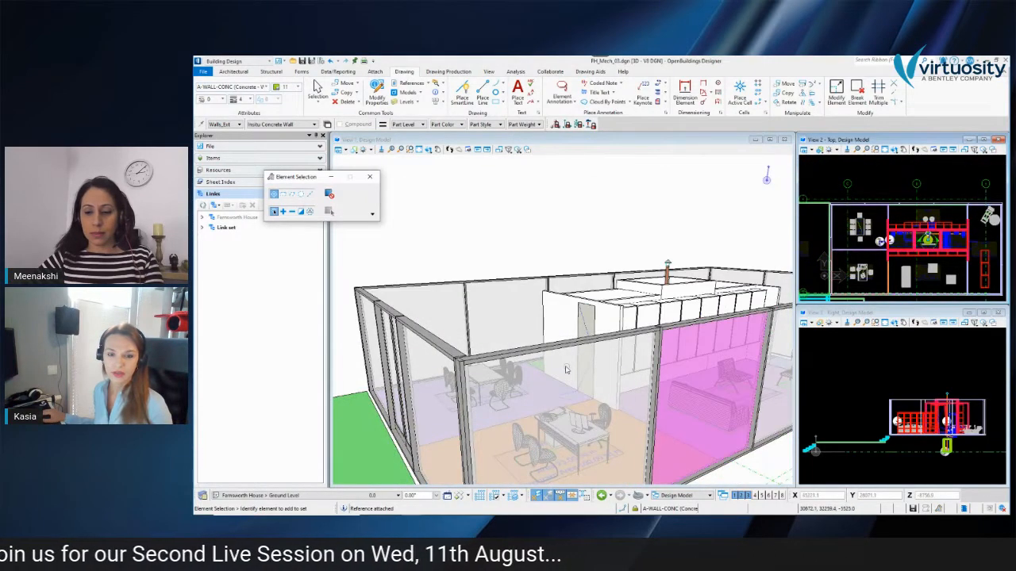
# Step: Examine in the top view how the mechanical fixtures and pipes fit within the referenced architectural core
pyautogui.scroll(5, 931, 241)
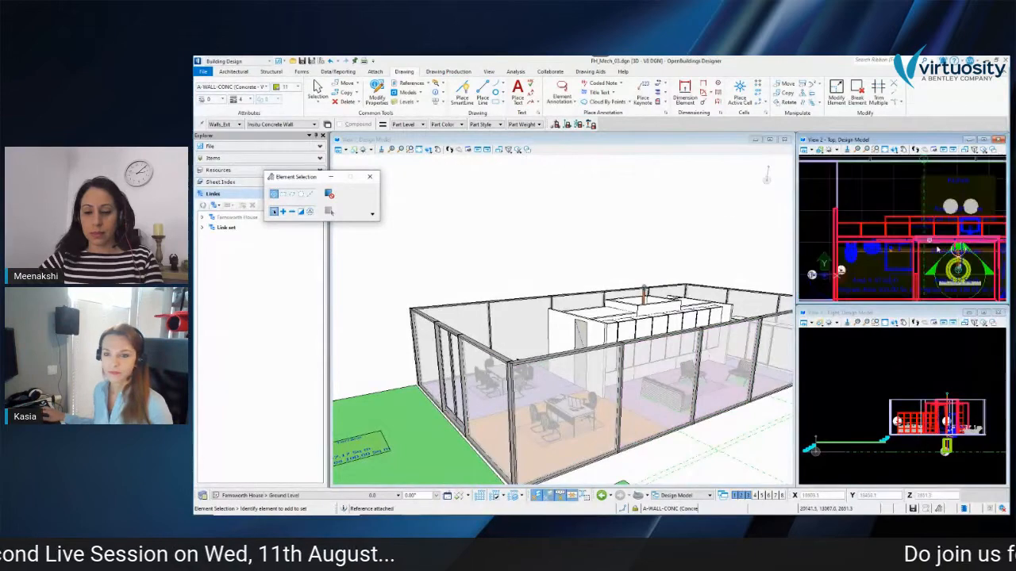
pyautogui.scroll(-2, 932, 241)
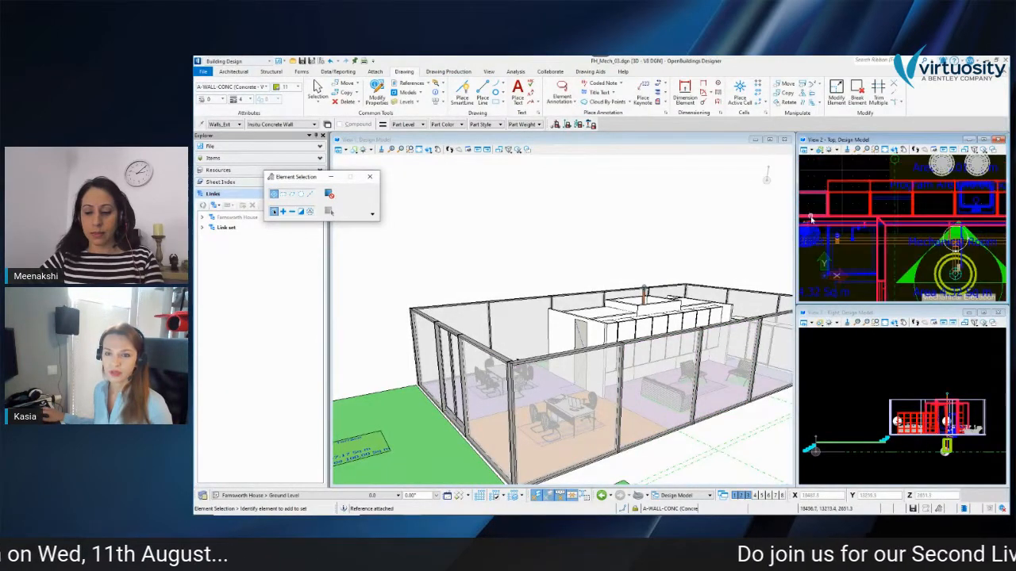
pyautogui.scroll(4, 804, 229)
pyautogui.scroll(-2, 871, 230)
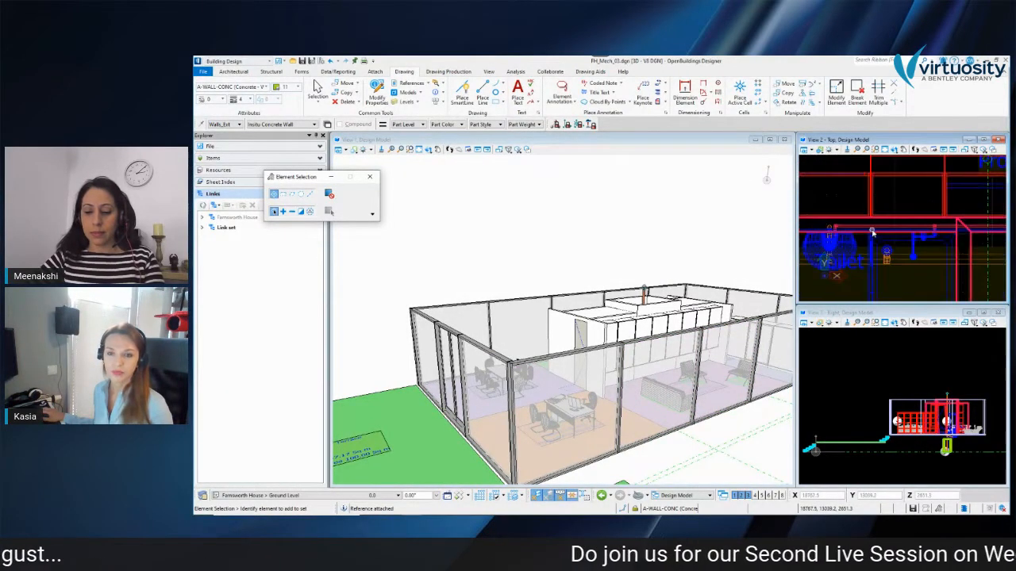
pyautogui.scroll(2, 827, 227)
pyautogui.scroll(-3, 826, 227)
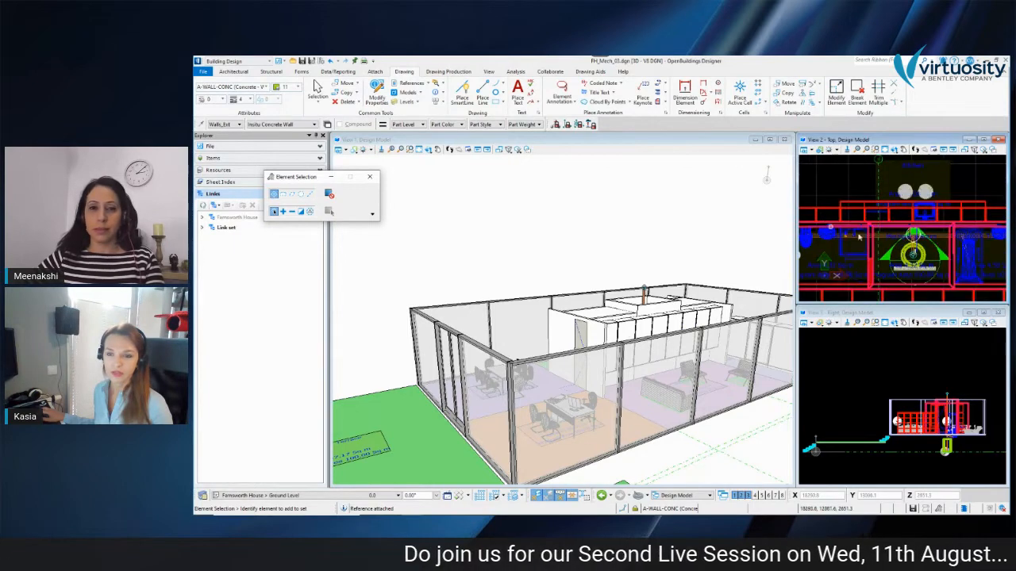
pyautogui.scroll(2, 970, 255)
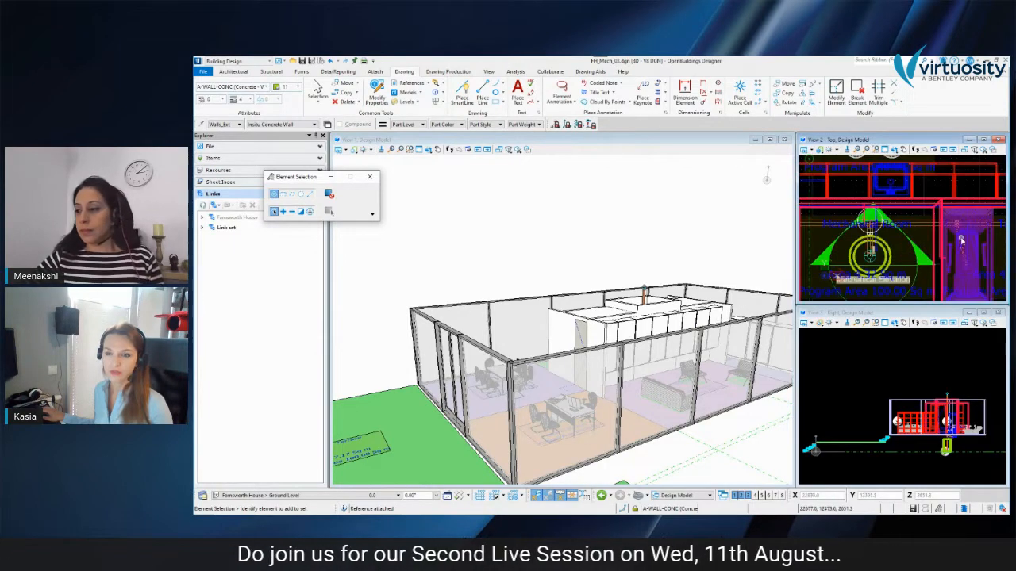
pyautogui.scroll(-2, 899, 229)
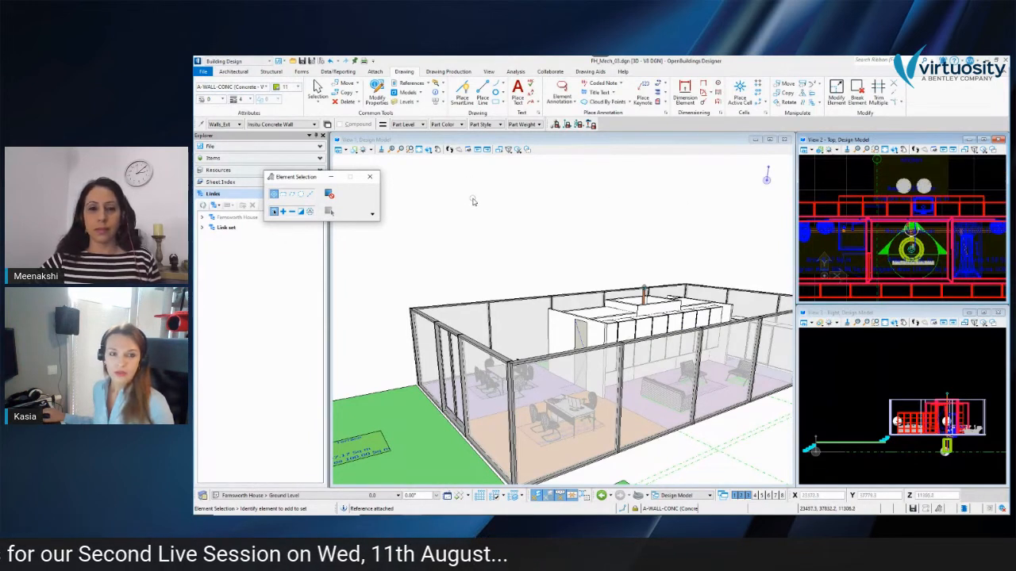
# Step: Expand the link set down to its Designs Models list and try to open the FH_Struc_01.dgn design model link
pyautogui.click(201, 228)
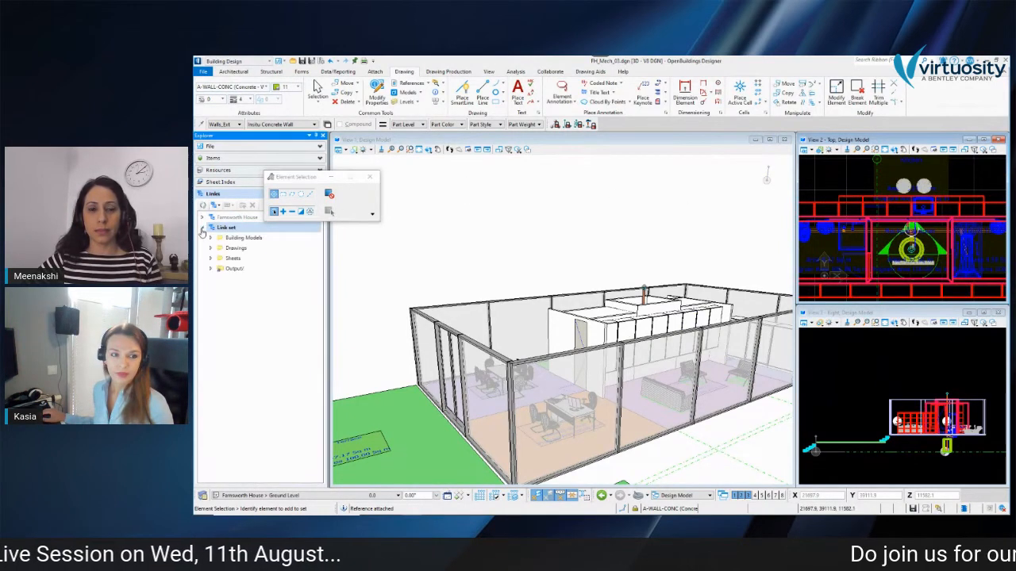
pyautogui.click(211, 238)
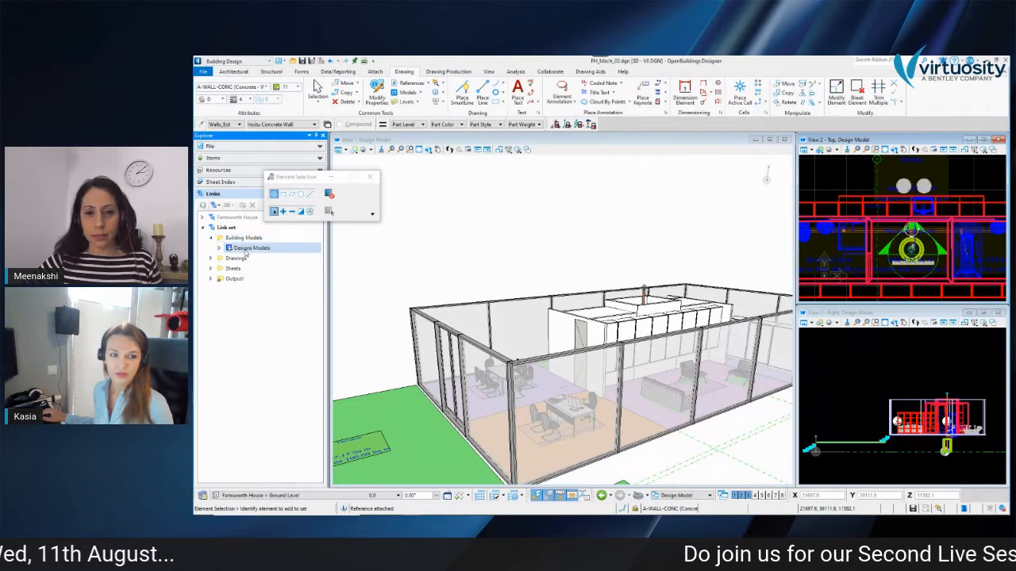
pyautogui.click(220, 248)
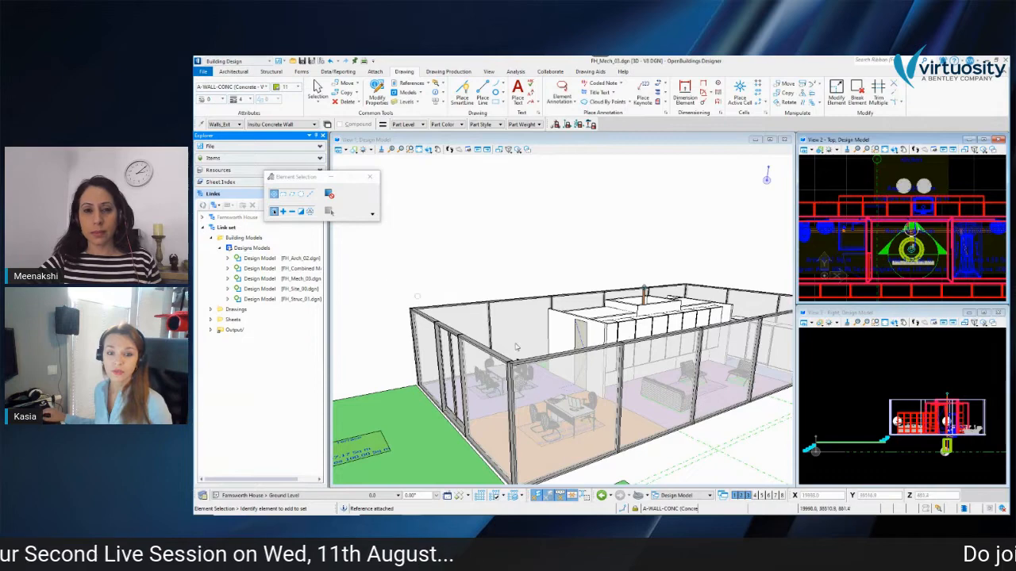
pyautogui.scroll(-3, 468, 267)
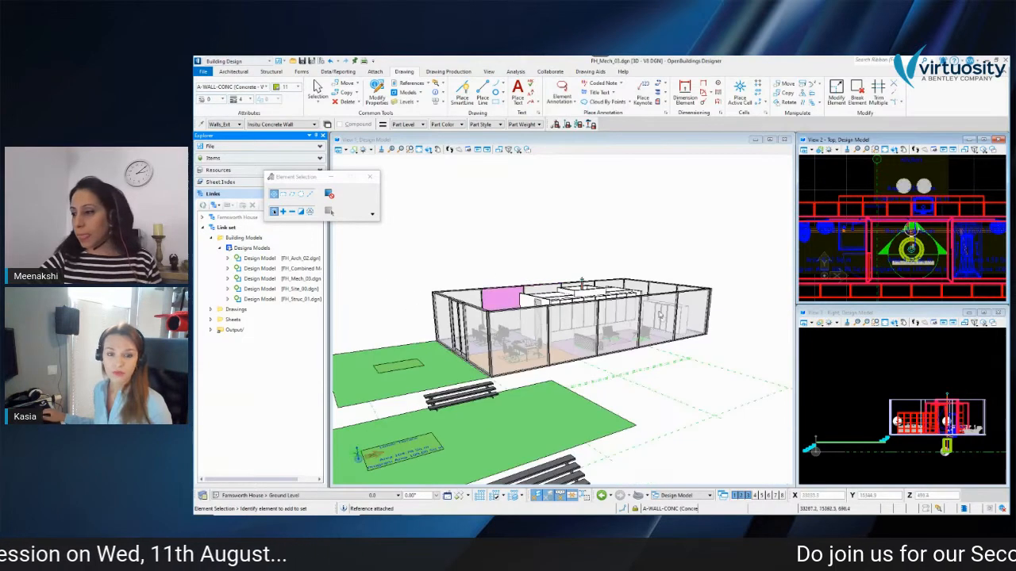
pyautogui.scroll(3, 593, 296)
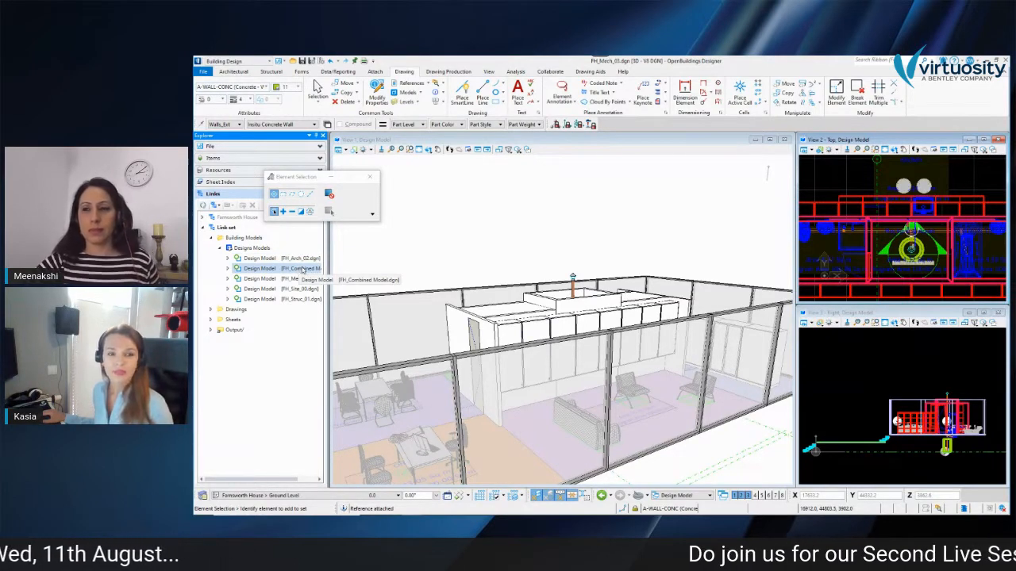
pyautogui.click(308, 299)
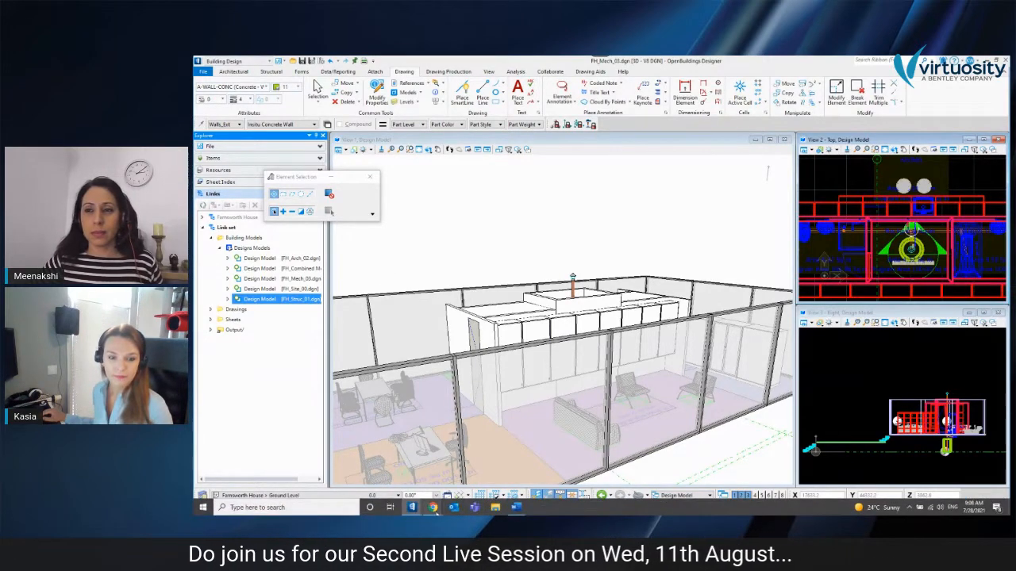
# Step: Switch to the FH_Struc_01.dgn window and rotate the 3D view to see the structural frame from a lower angle
pyautogui.click(414, 511)
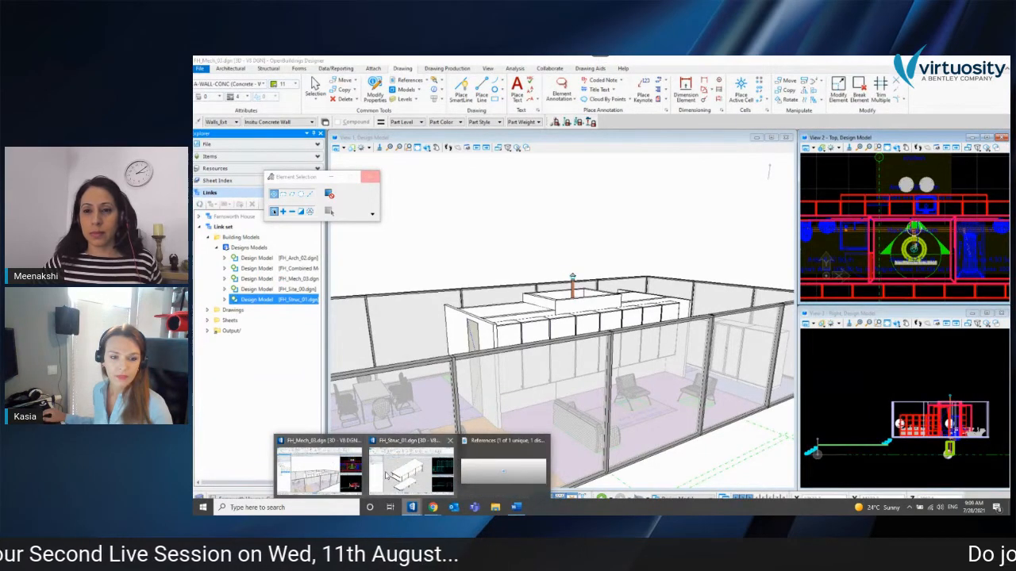
pyautogui.click(410, 469)
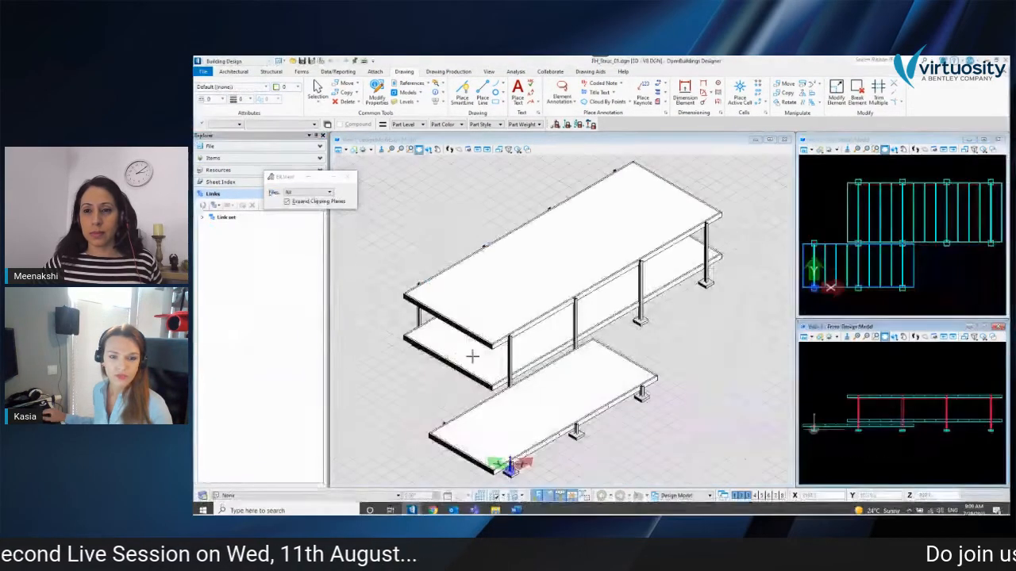
pyautogui.click(427, 149)
pyautogui.click(536, 291)
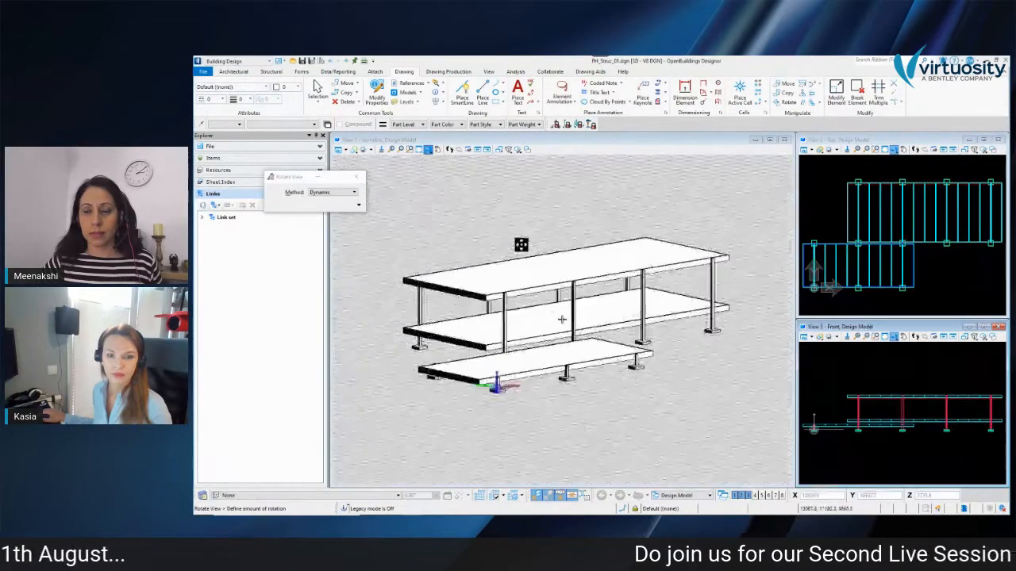
pyautogui.moveTo(522, 250); pyautogui.dragTo(526, 273)
pyautogui.click(528, 274)
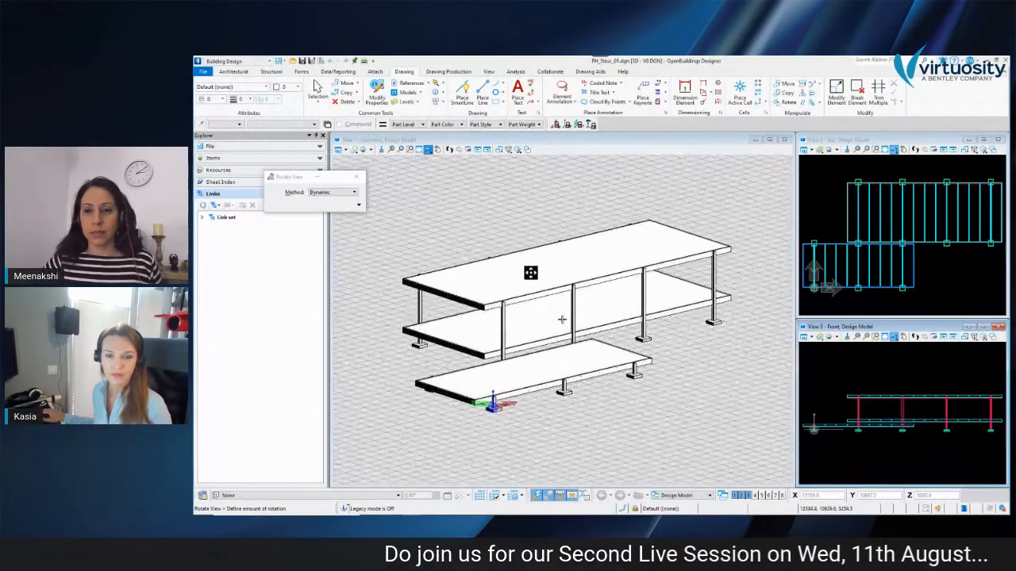
pyautogui.rightClick(604, 246)
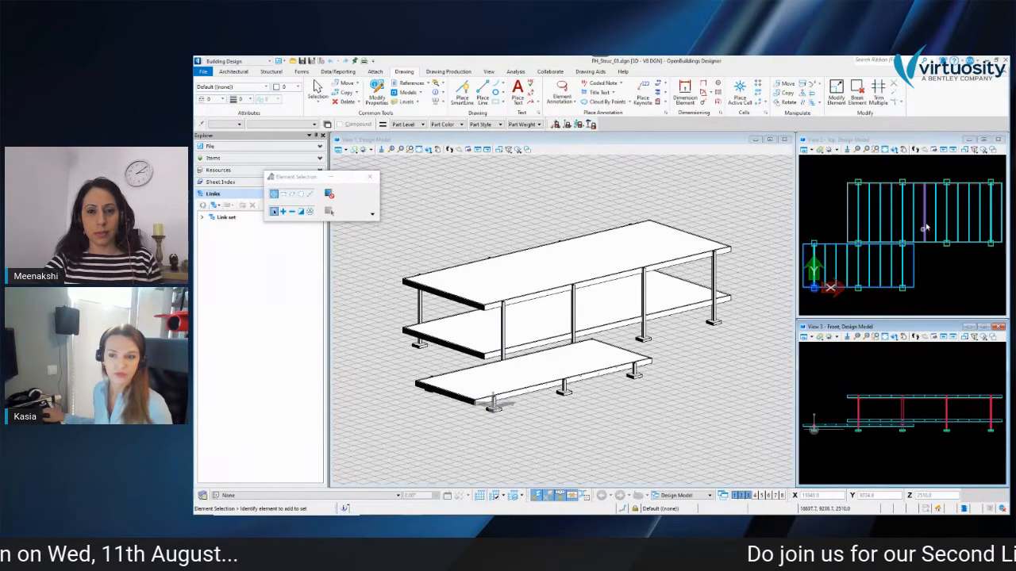
# Step: Move the front steel column second from the far end 500 along Y, outward from the slabs
pyautogui.scroll(2, 645, 295)
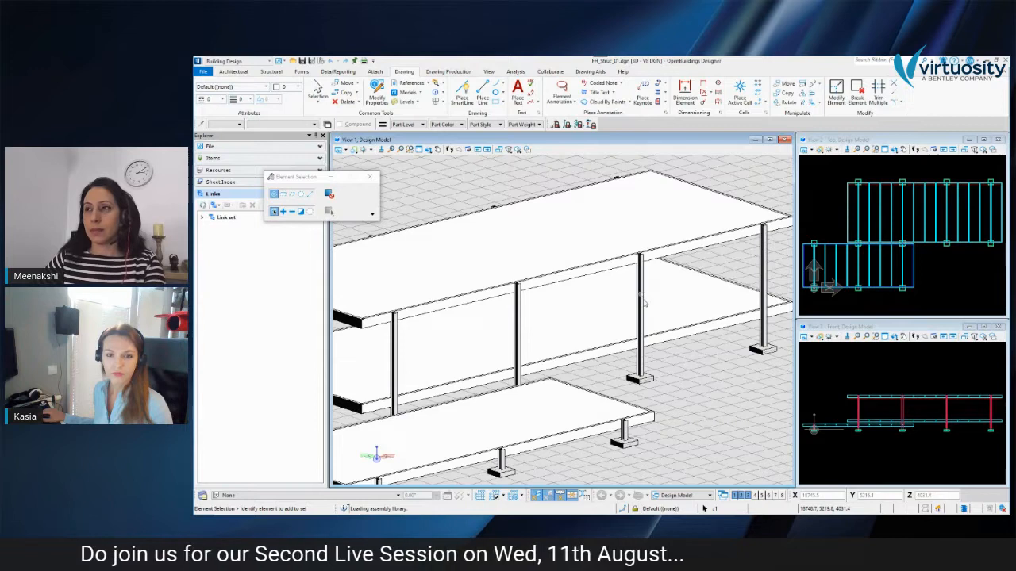
pyautogui.click(640, 308)
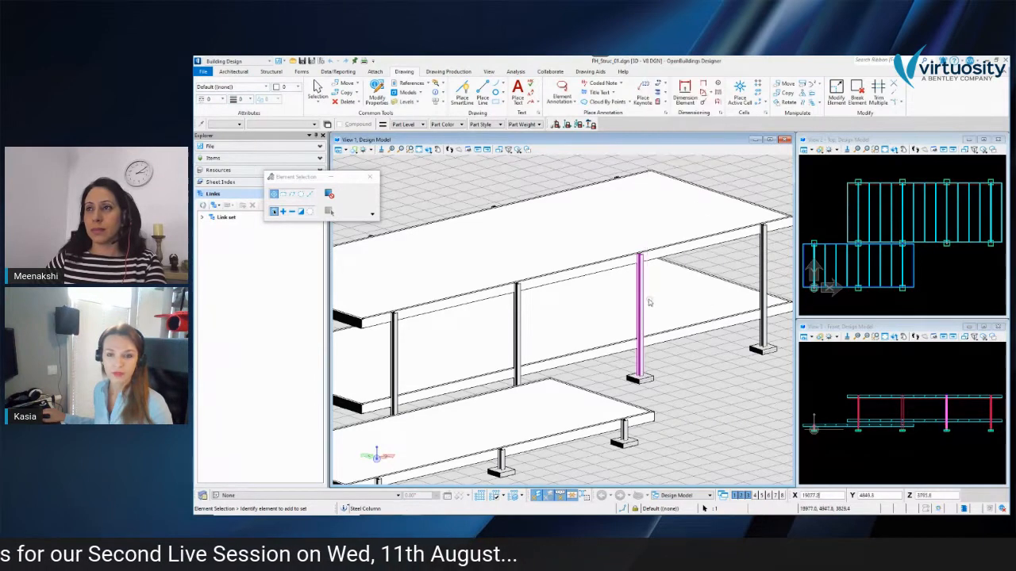
pyautogui.click(341, 83)
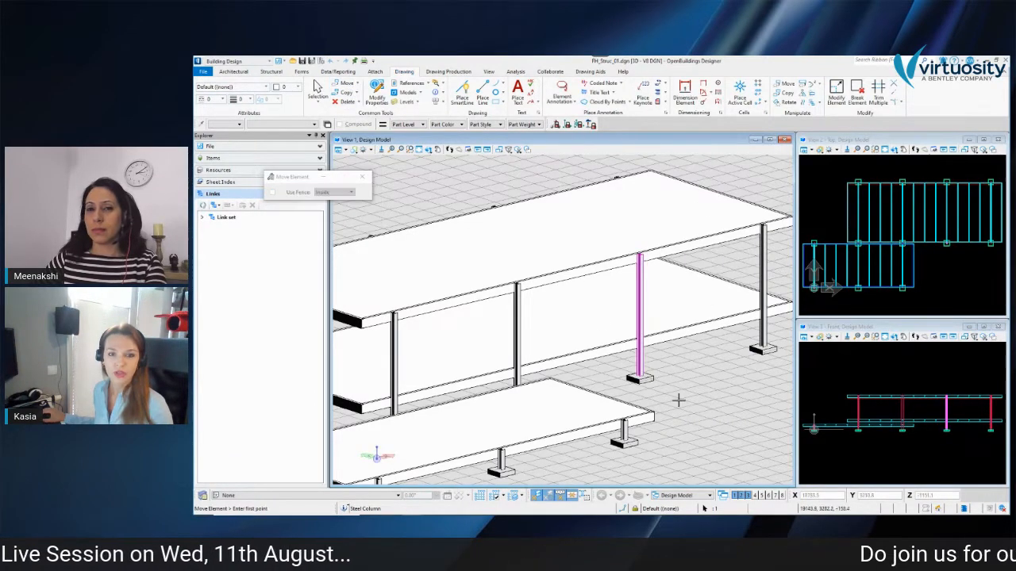
pyautogui.click(641, 370)
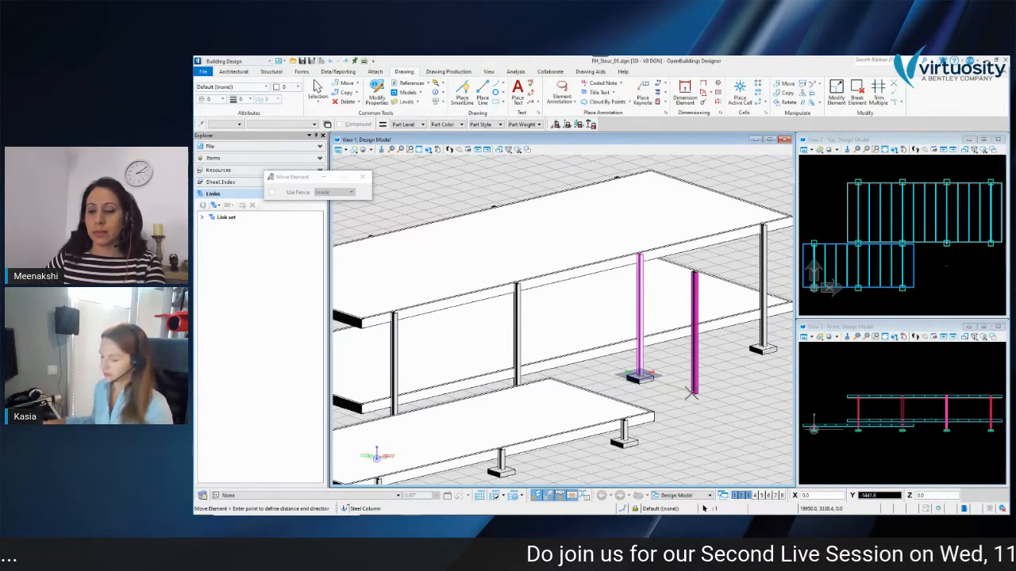
pyautogui.write('500')
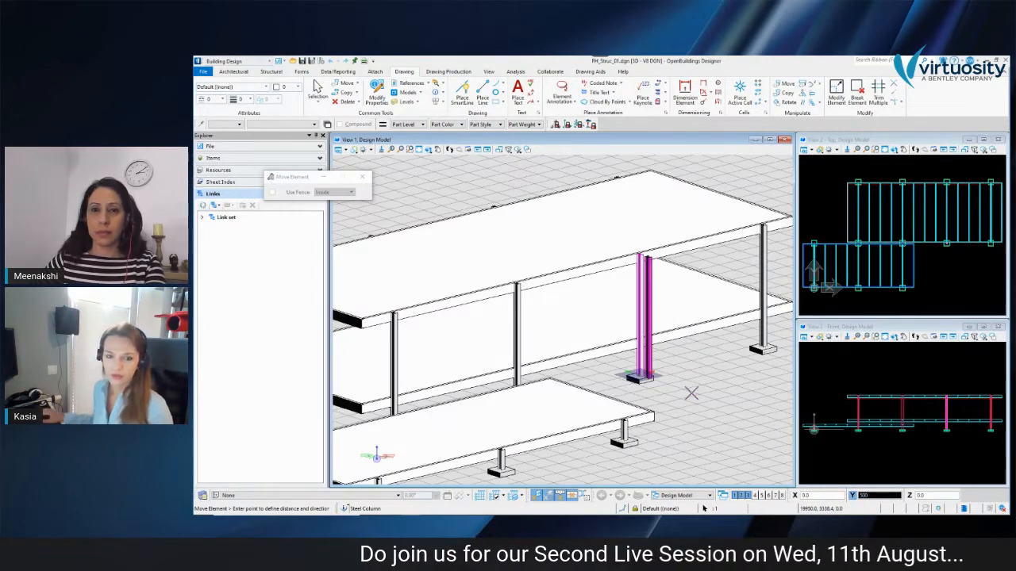
pyautogui.click(692, 393)
pyautogui.rightClick(710, 413)
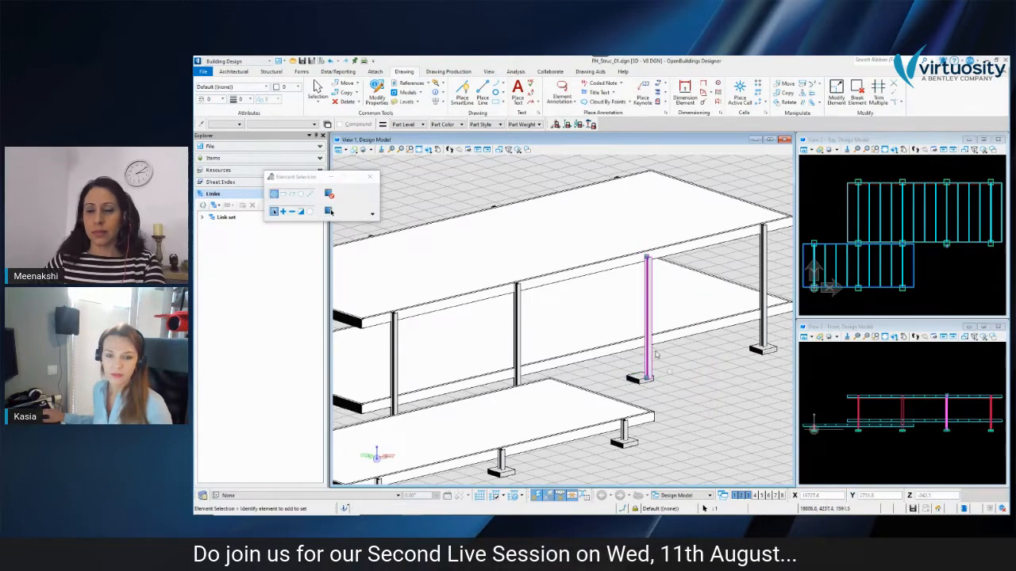
pyautogui.scroll(3, 644, 300)
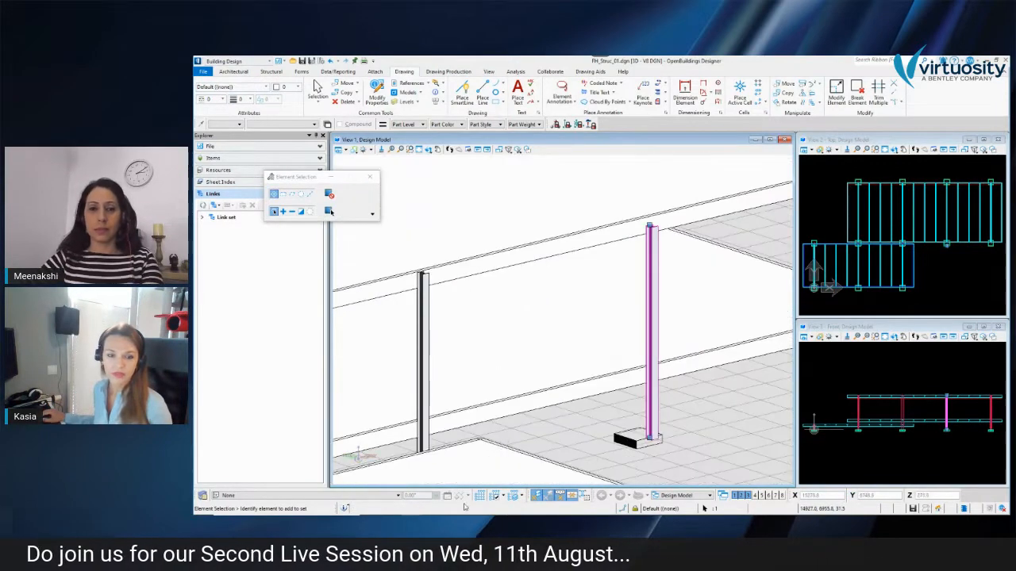
# Step: Return to the FH_Mech_03.dgn window, dismiss the file-in-use alert and open the FH_Combined Model.dgn link from the link set
pyautogui.moveTo(396, 512)
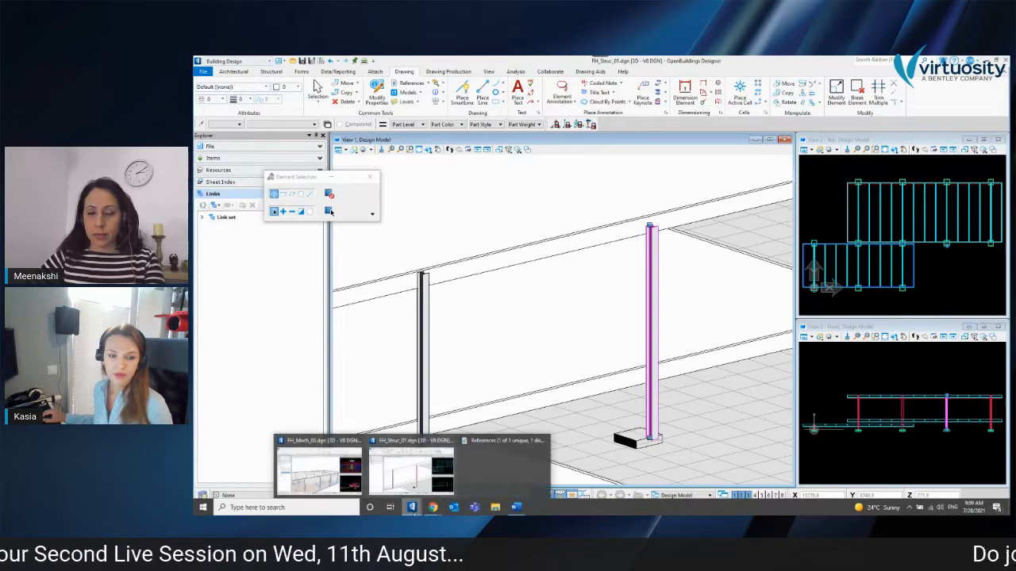
pyautogui.click(318, 467)
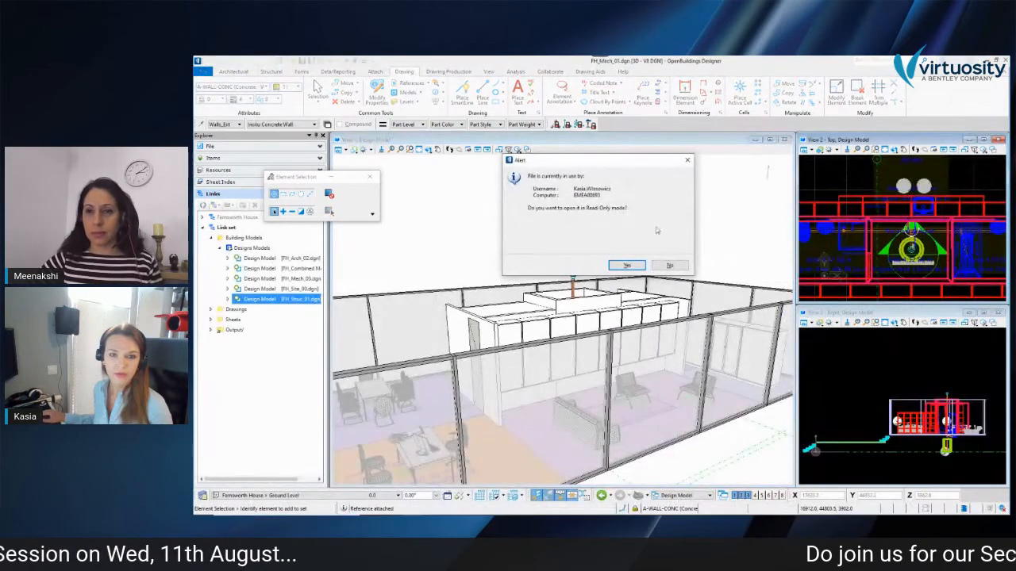
pyautogui.click(686, 162)
pyautogui.click(369, 176)
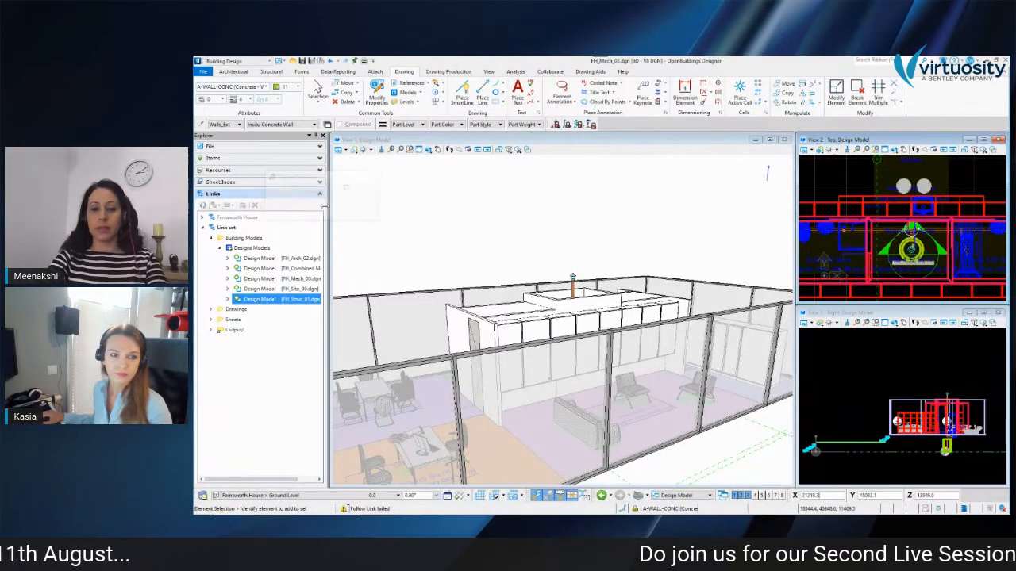
pyautogui.doubleClick(294, 259)
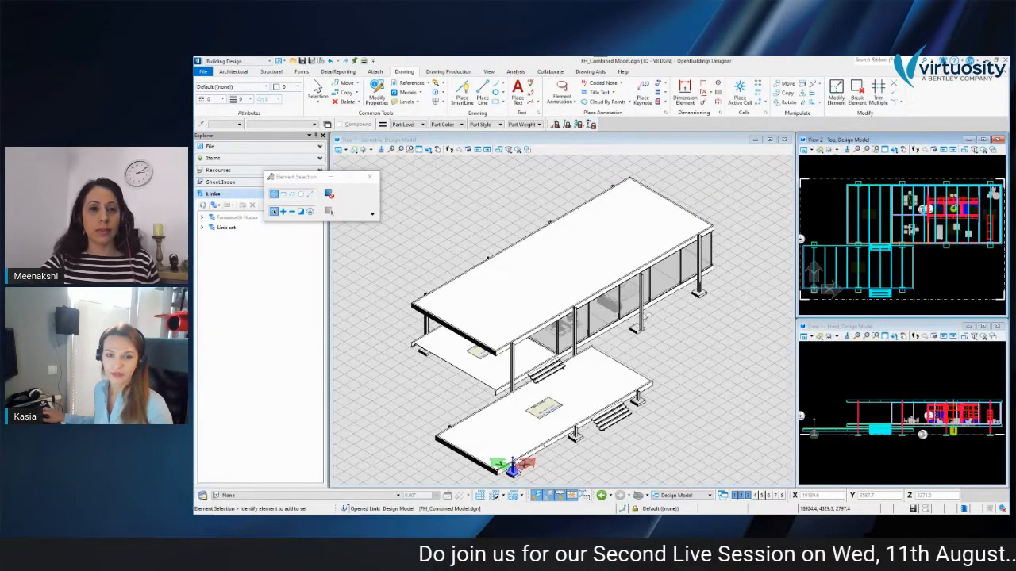
pyautogui.scroll(3, 555, 173)
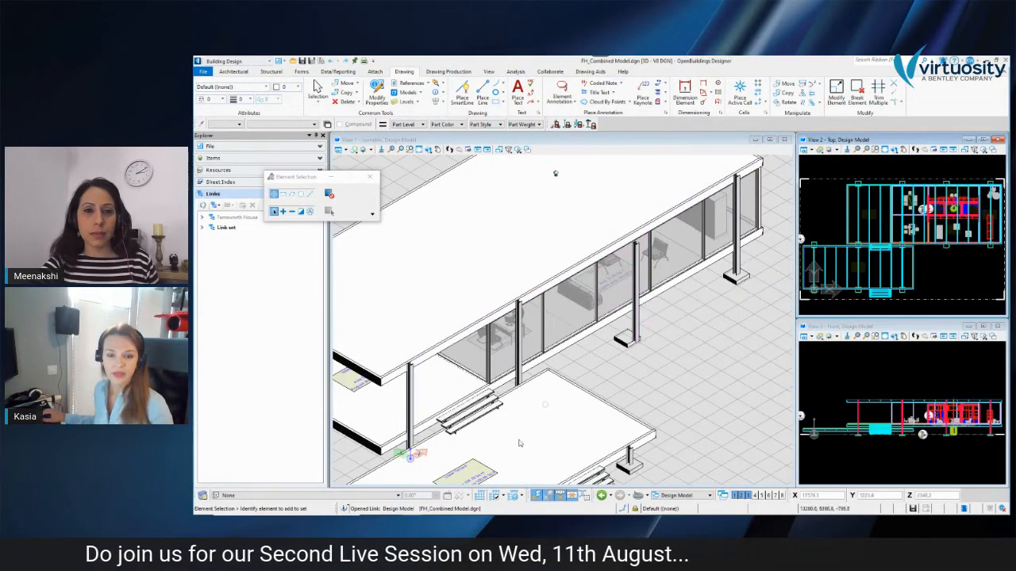
# Step: In the FH_Struc_01.dgn window, move the previously shifted steel column 500 along Y in the opposite direction, toward the building
pyautogui.moveTo(412, 507)
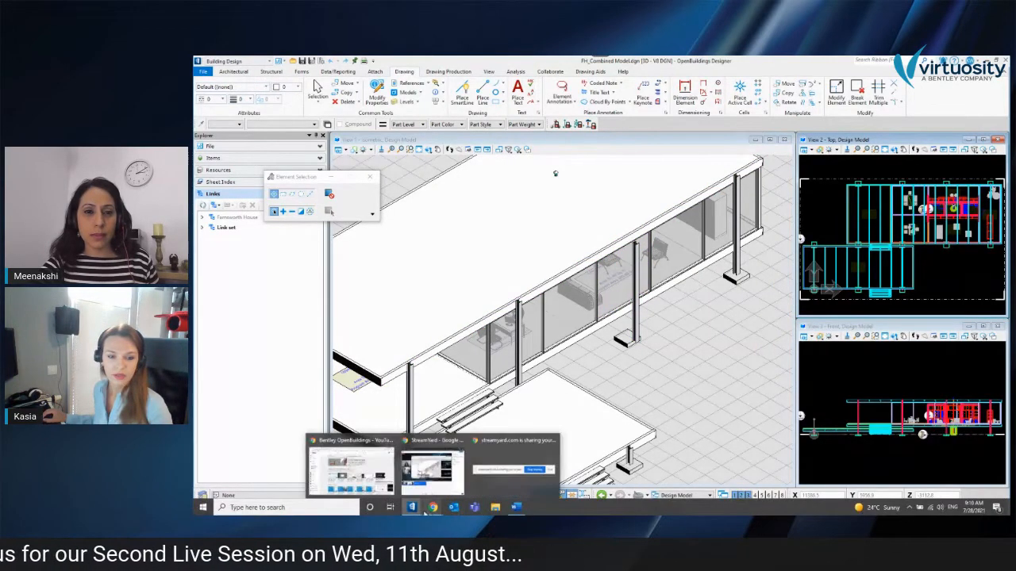
pyautogui.click(399, 483)
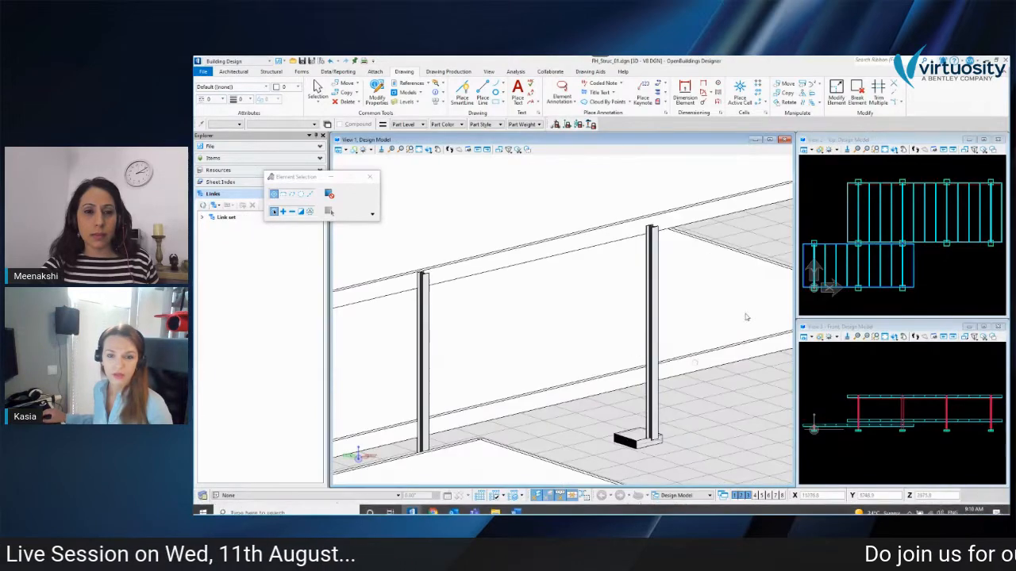
pyautogui.rightClick(652, 248)
pyautogui.click(678, 311)
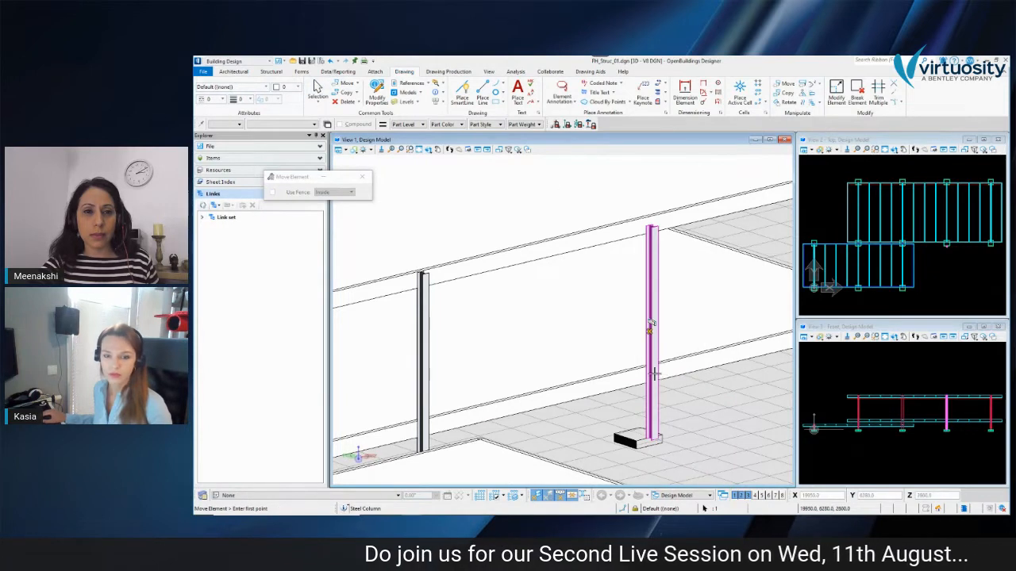
pyautogui.click(650, 330)
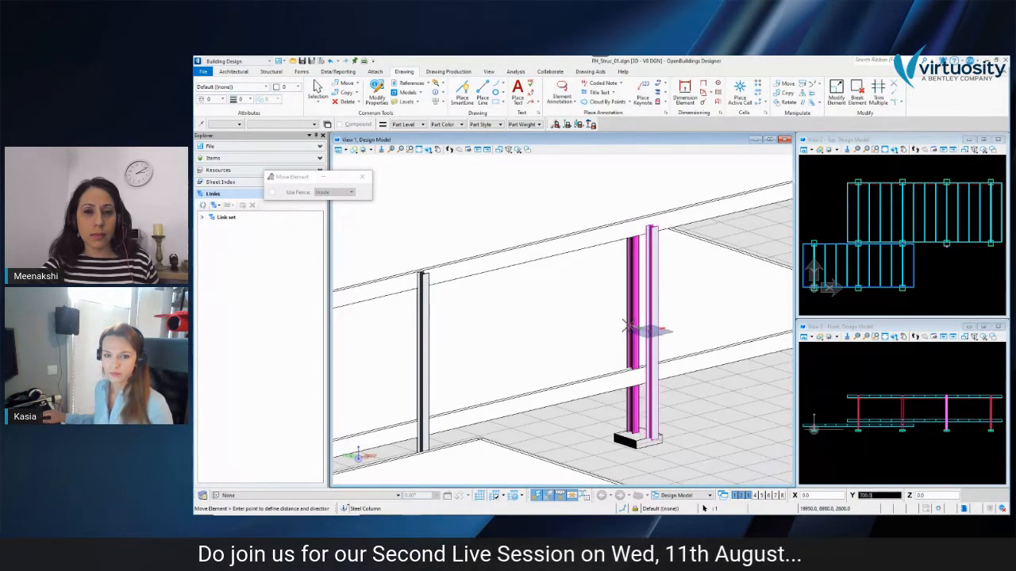
pyautogui.write('500')
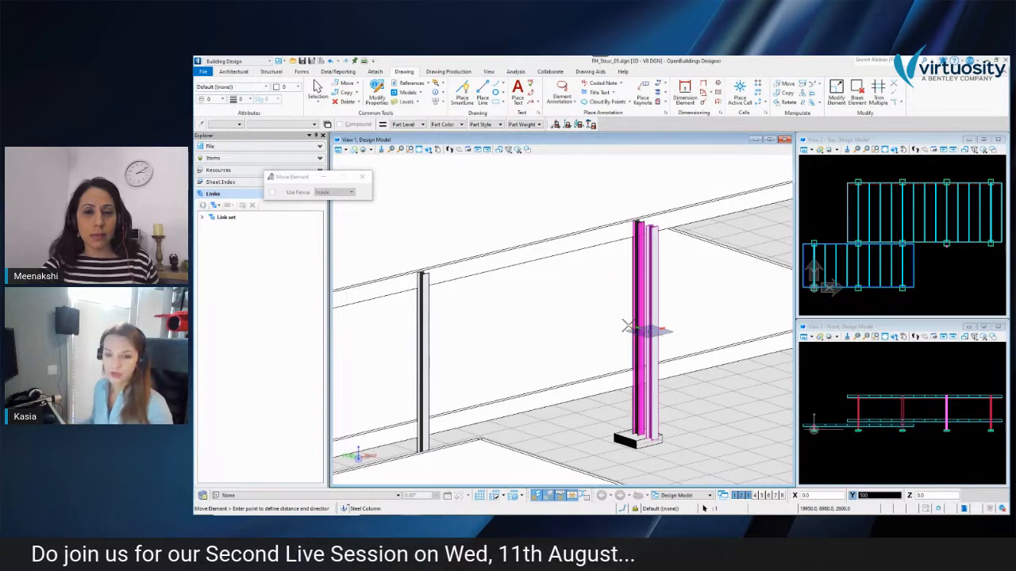
pyautogui.click(621, 325)
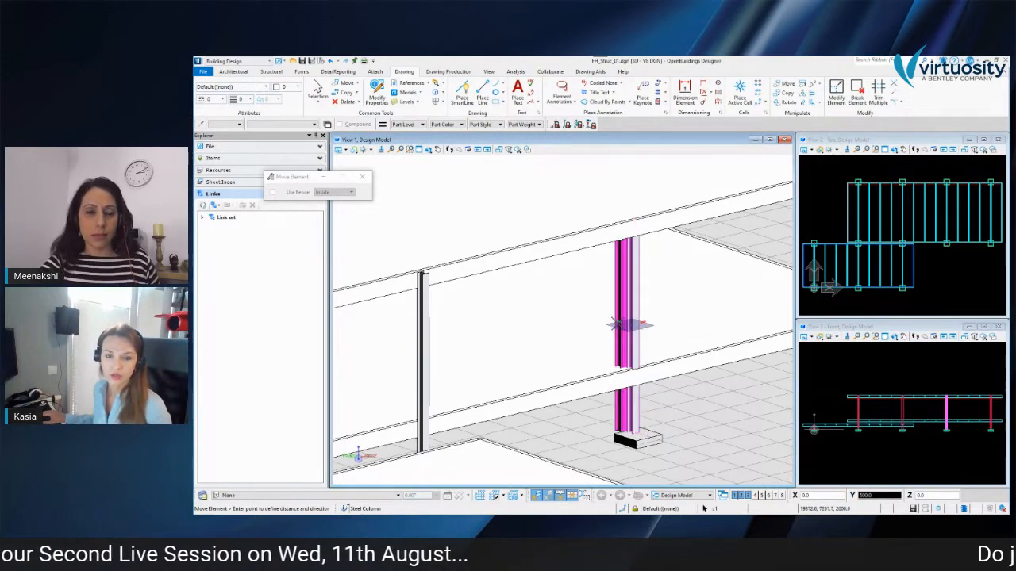
pyautogui.press('Escape')
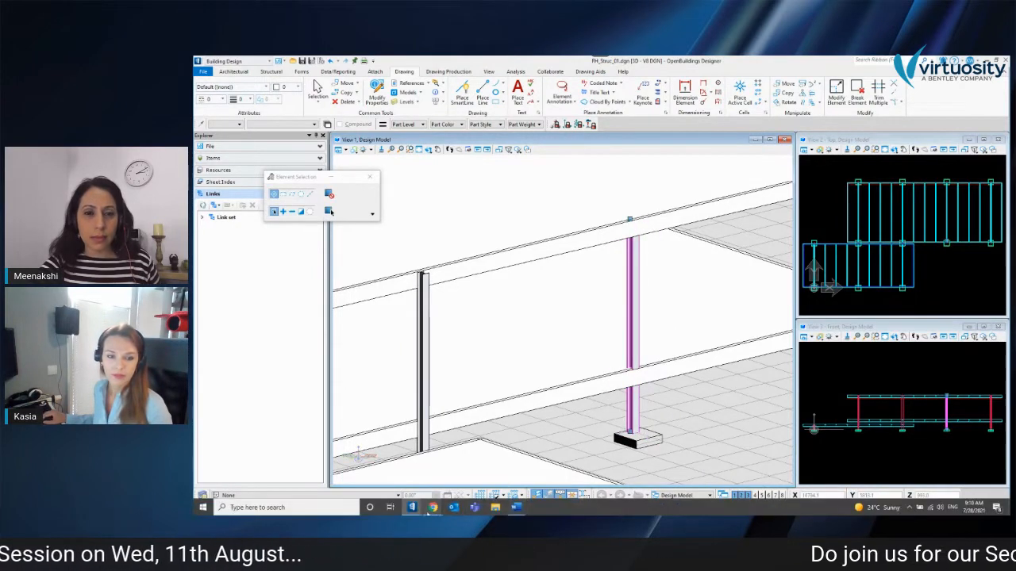
# Step: Switch back to FH_Combined Model.dgn, open its references list and reload the modified FH_Struc_01.dgn reference
pyautogui.moveTo(412, 509)
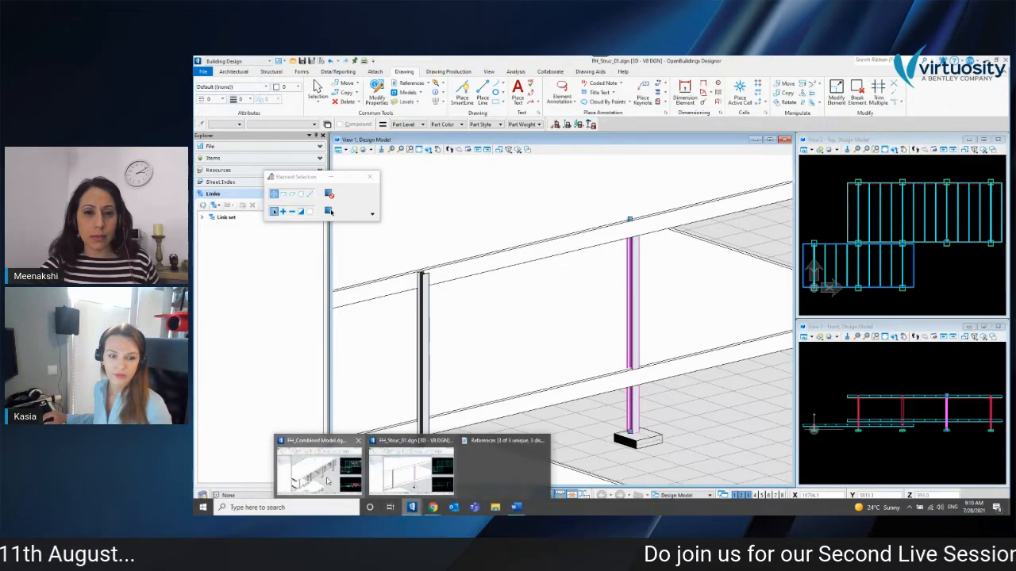
pyautogui.click(313, 468)
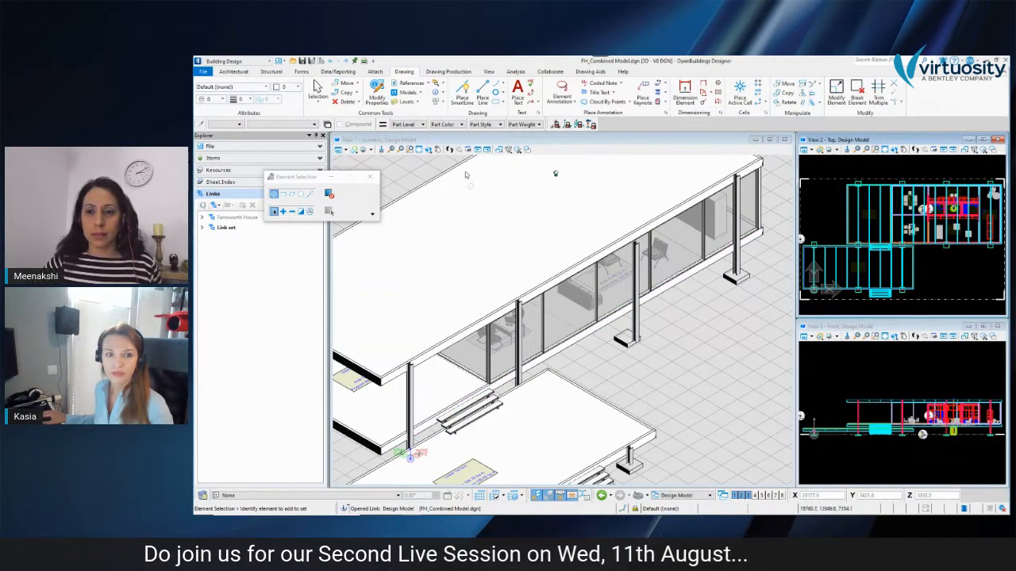
pyautogui.click(410, 84)
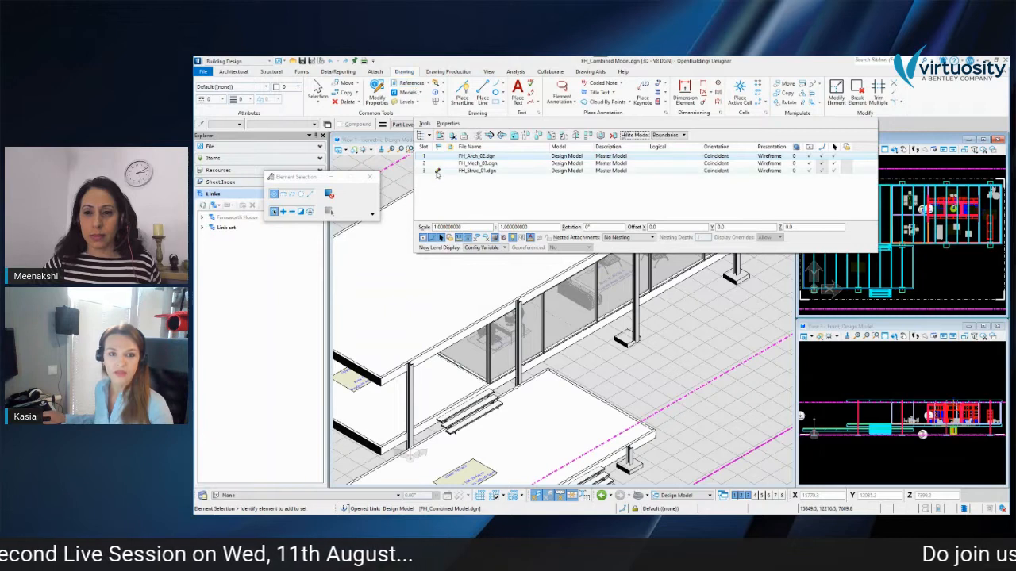
pyautogui.moveTo(437, 173)
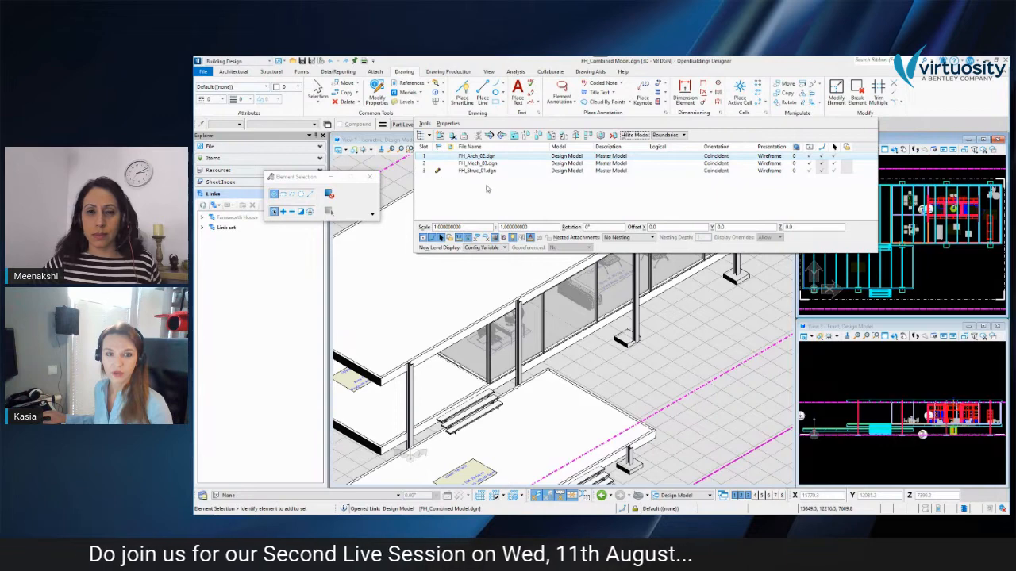
pyautogui.click(442, 173)
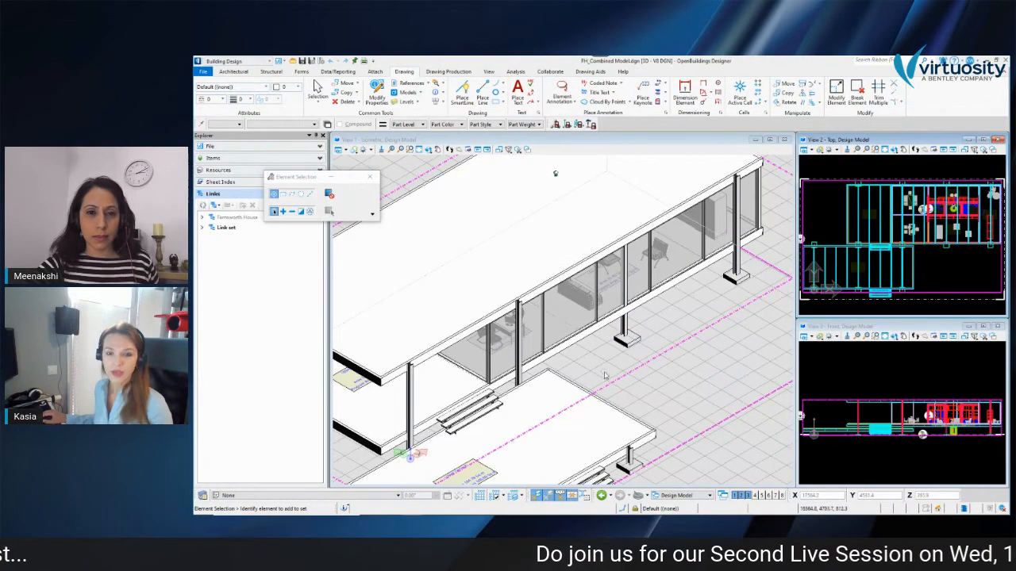
# Step: Try to activate the FH_Struc_01.dgn reference from its roof-edge steel beam and dismiss the file-in-use alert
pyautogui.scroll(-3, 605, 349)
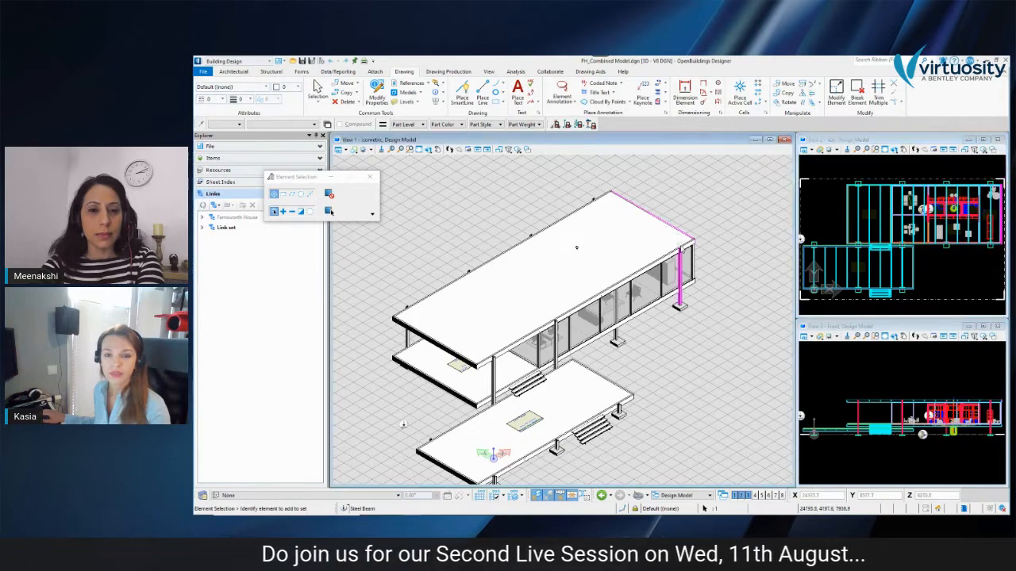
pyautogui.moveTo(673, 230)
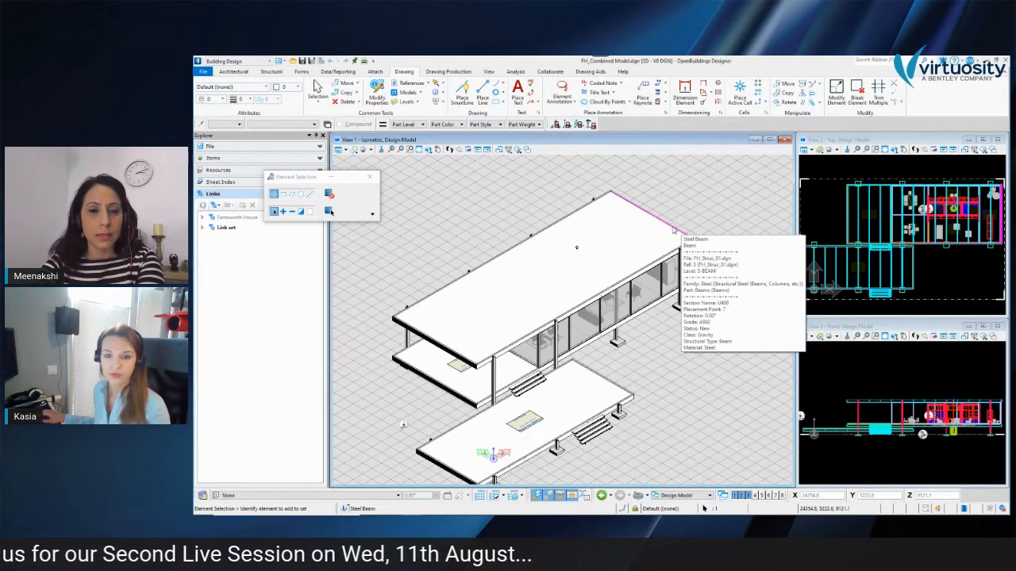
pyautogui.rightClick(673, 230)
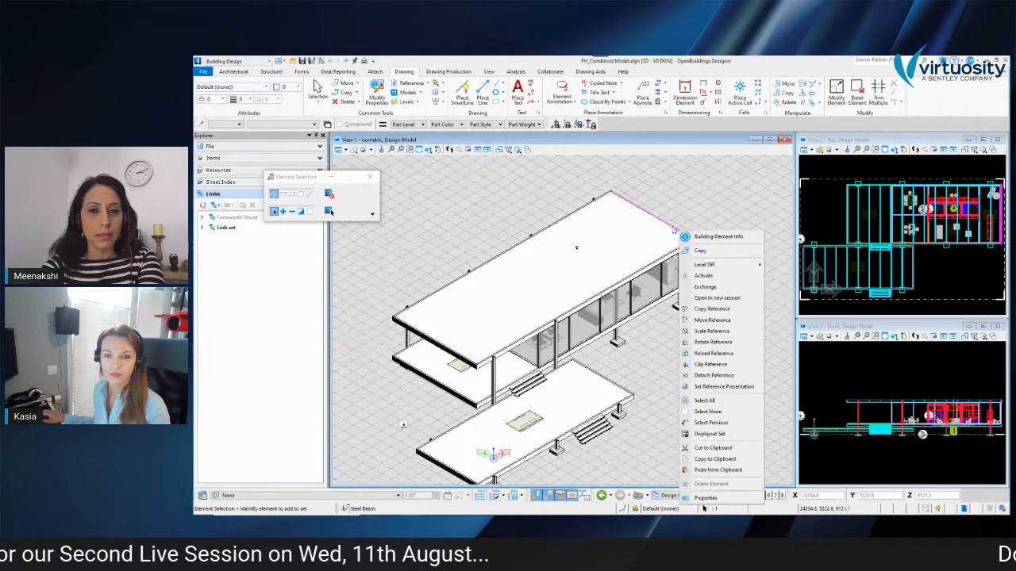
pyautogui.click(701, 276)
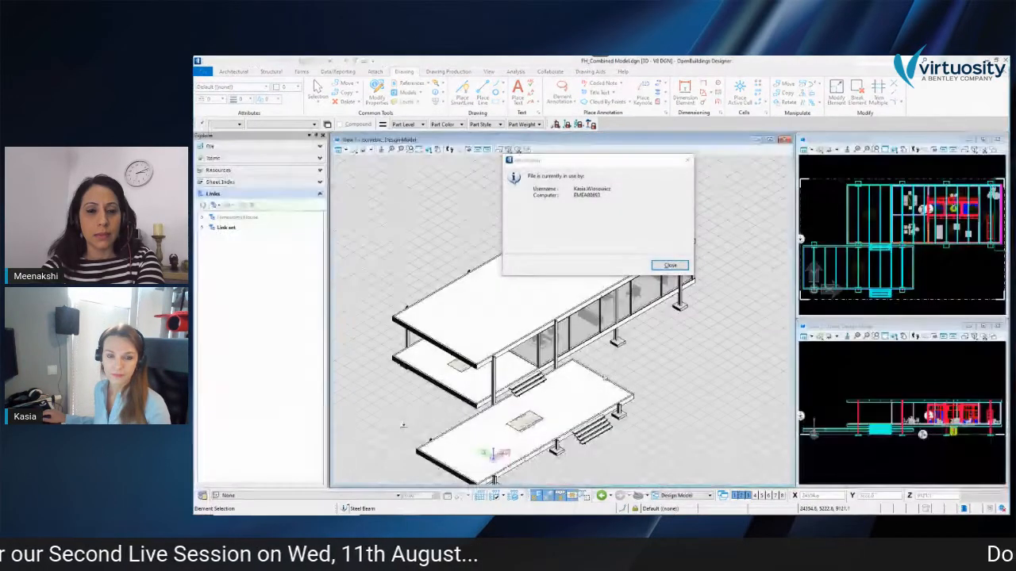
pyautogui.click(671, 266)
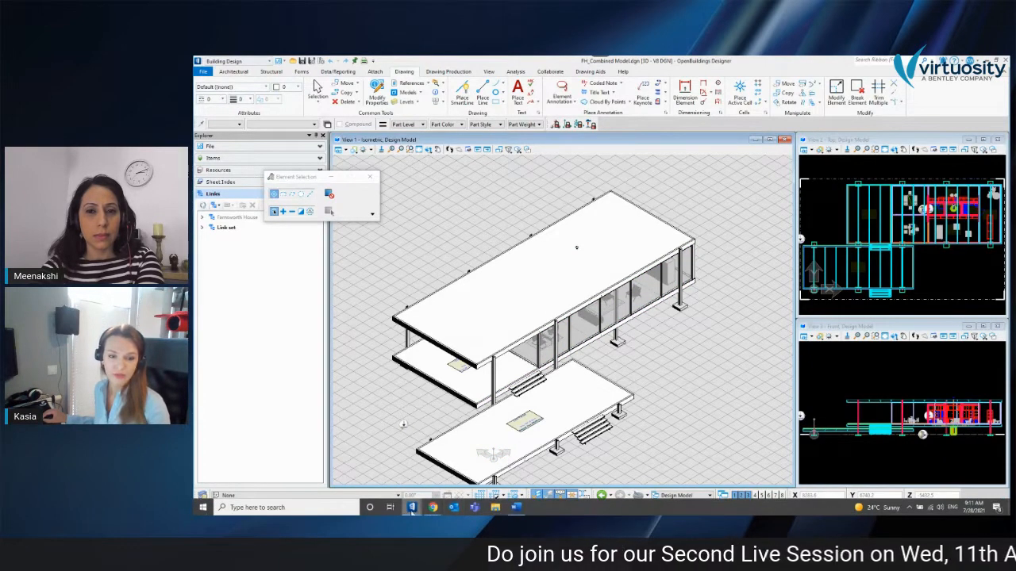
pyautogui.moveTo(412, 512)
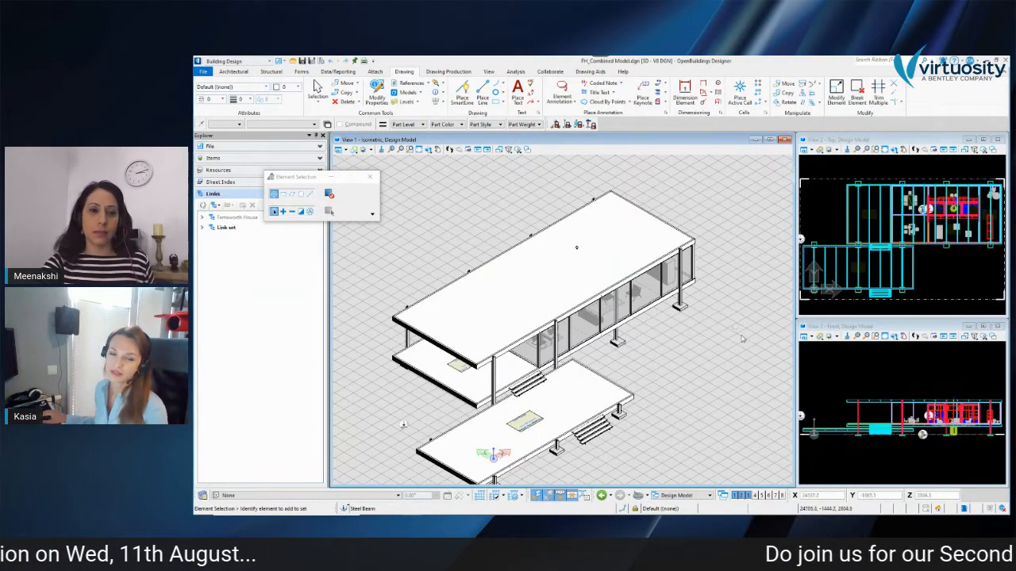
# Step: Open the Grid Systems settings of the combined model and look through the grid types that can be added
pyautogui.click(419, 150)
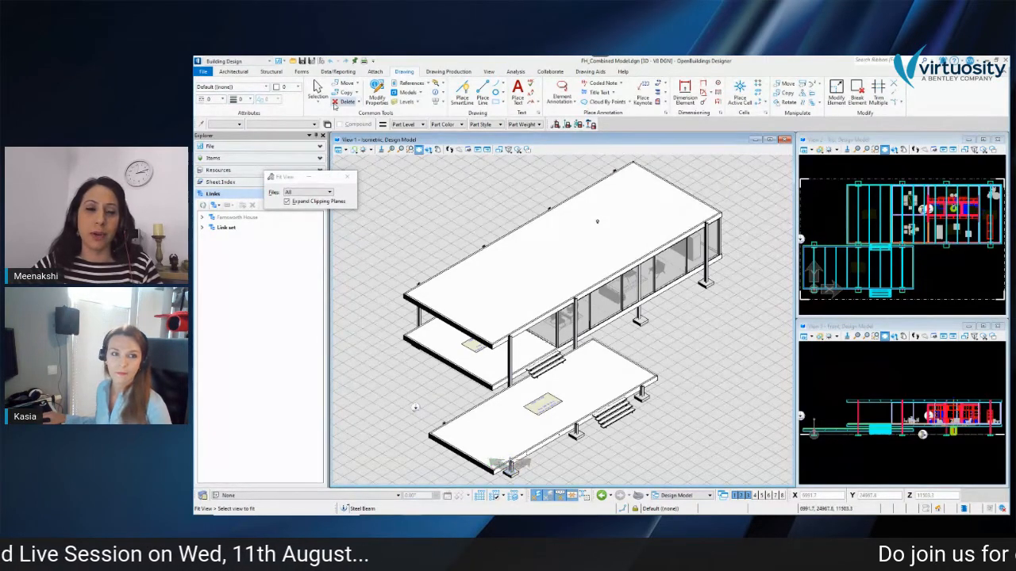
pyautogui.click(318, 89)
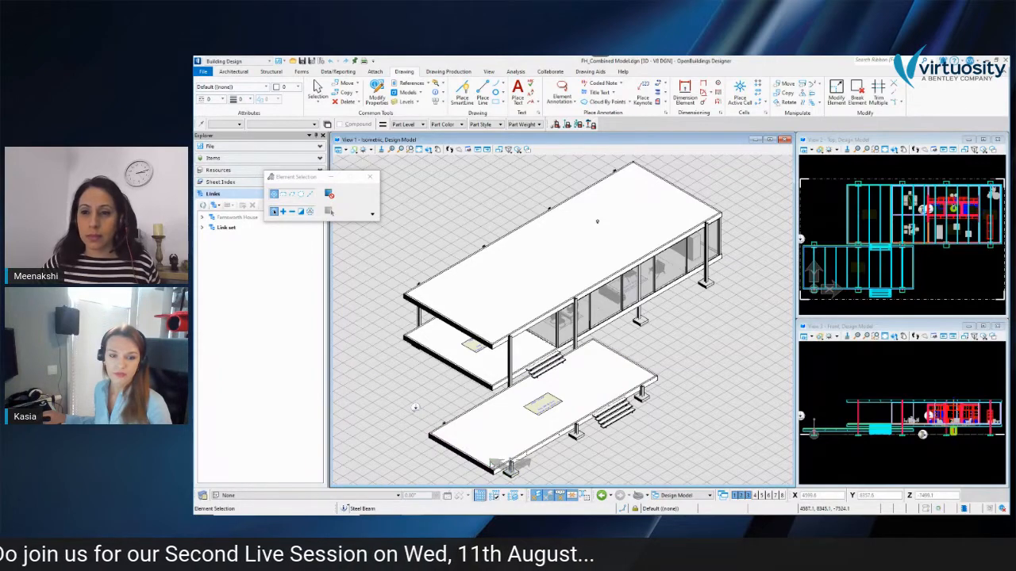
pyautogui.click(508, 466)
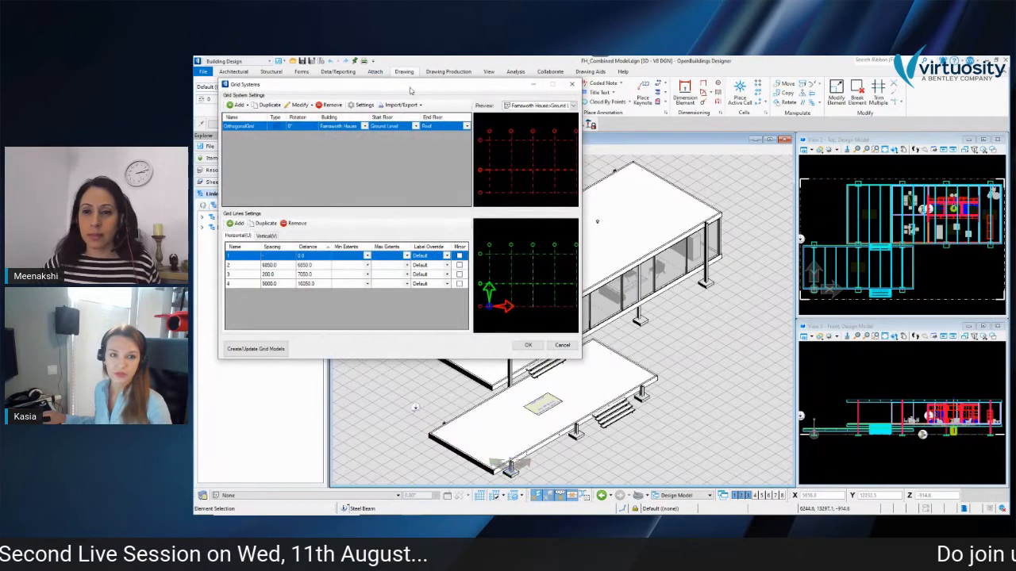
pyautogui.moveTo(410, 90); pyautogui.dragTo(435, 106)
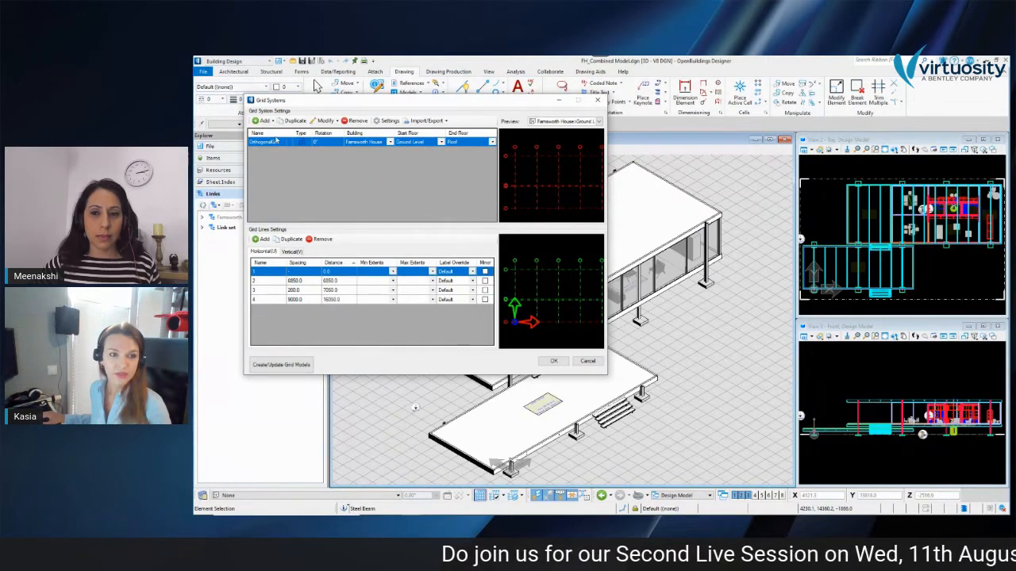
pyautogui.click(272, 122)
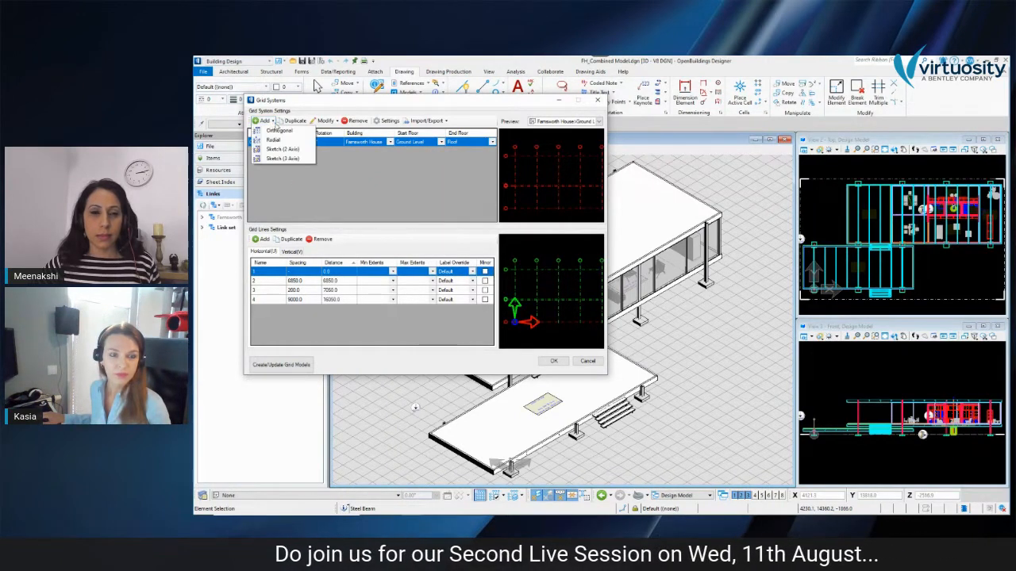
pyautogui.click(272, 121)
pyautogui.click(272, 121)
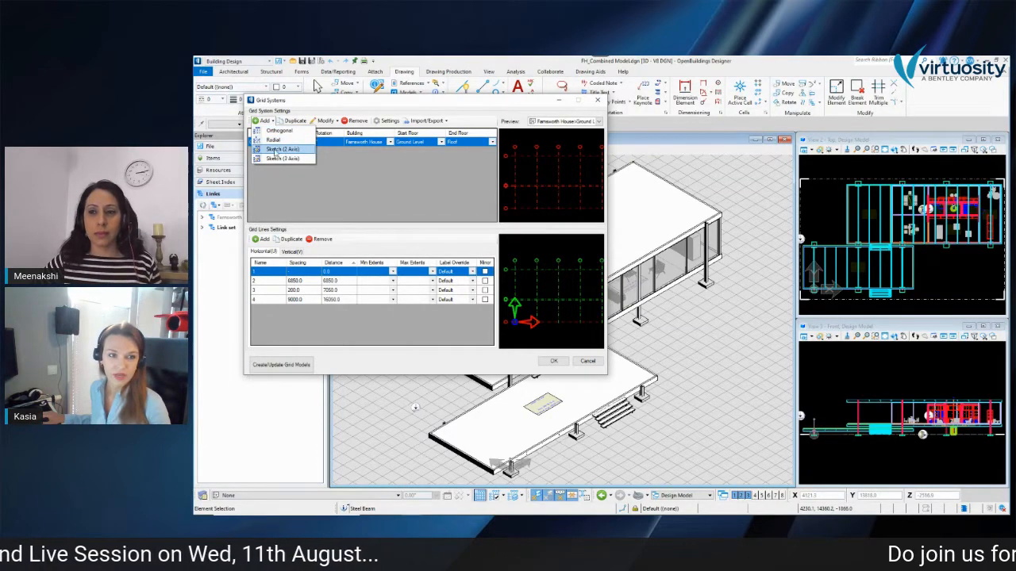
pyautogui.click(379, 199)
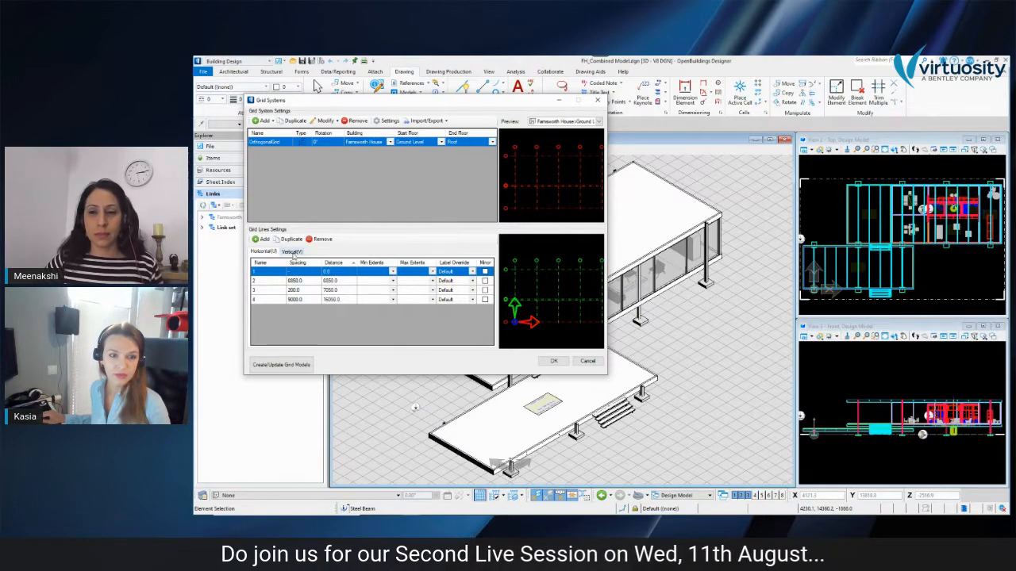
# Step: Review the horizontal and vertical grid line spacings of the orthogonal grid and close Grid Systems without changes
pyautogui.click(265, 252)
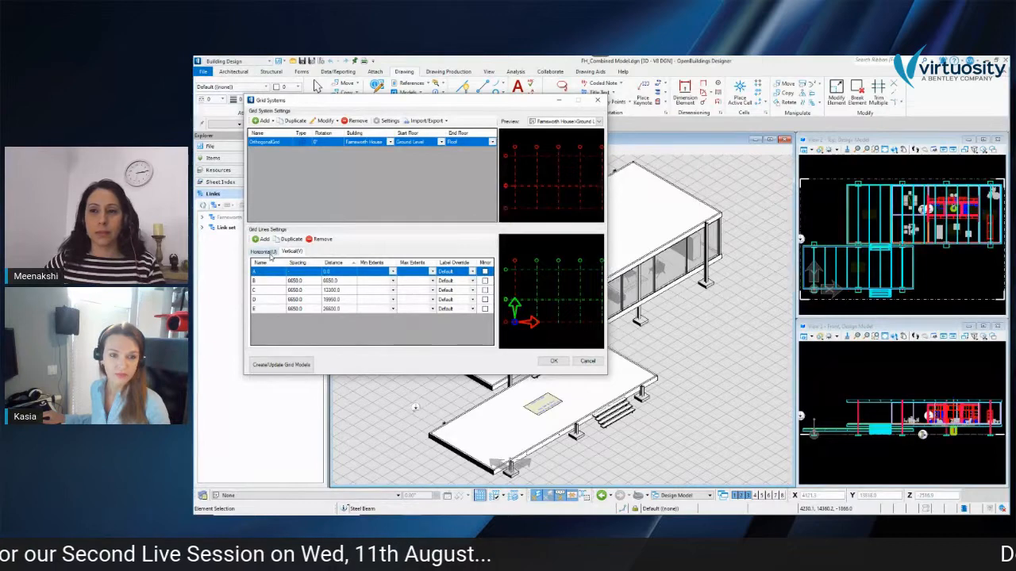
pyautogui.click(291, 252)
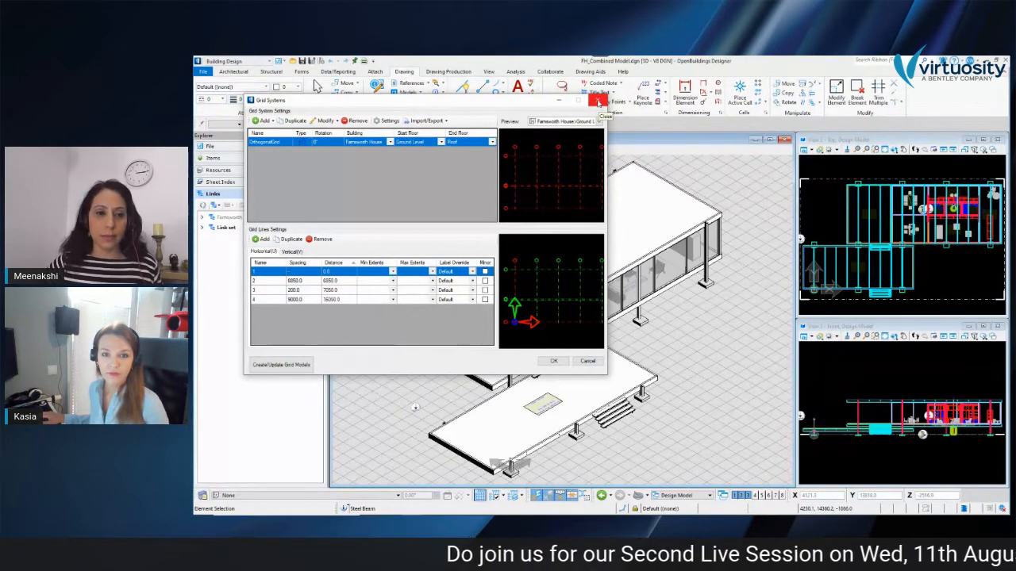
pyautogui.click(598, 101)
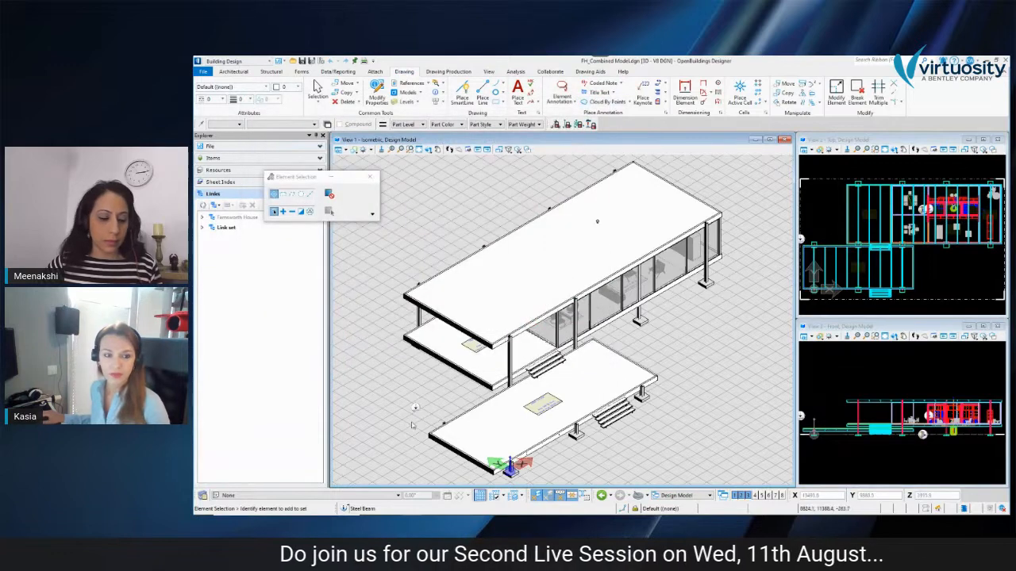
# Step: Open Floor Manager and expand BuildingTemplate_NM, Site and Farnsworth House down to the individual floors
pyautogui.click(204, 498)
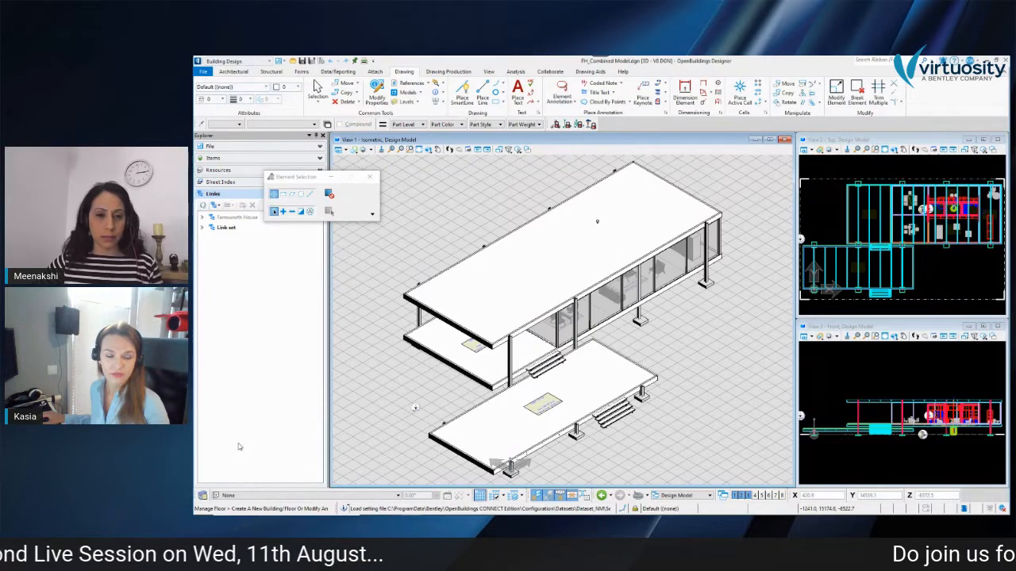
pyautogui.click(204, 497)
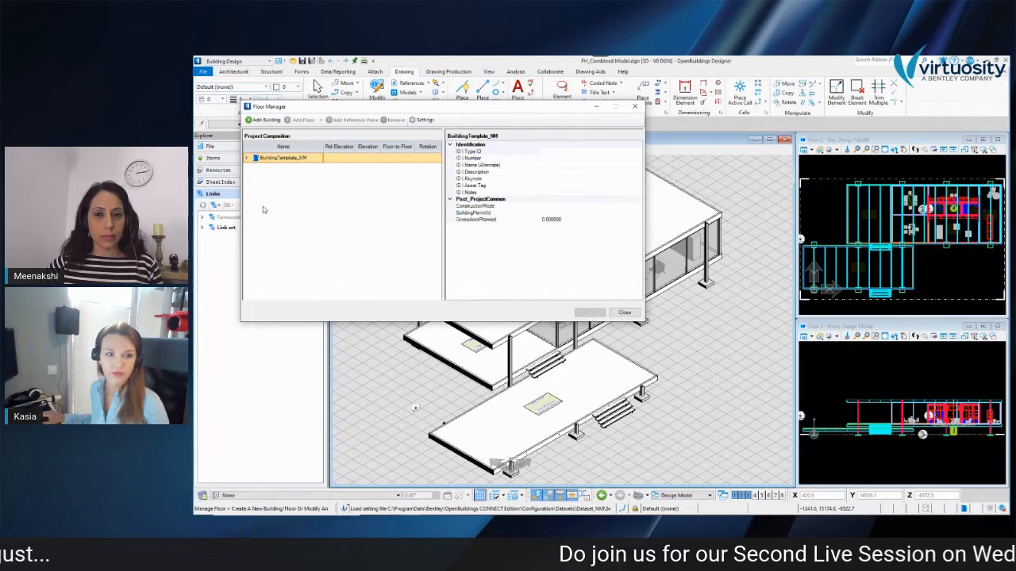
pyautogui.click(248, 158)
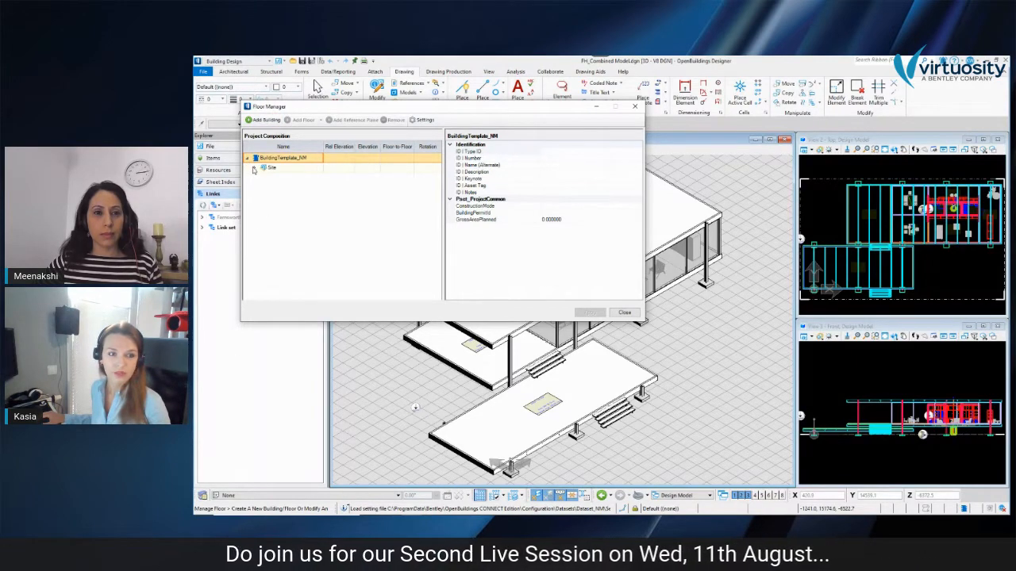
pyautogui.doubleClick(256, 170)
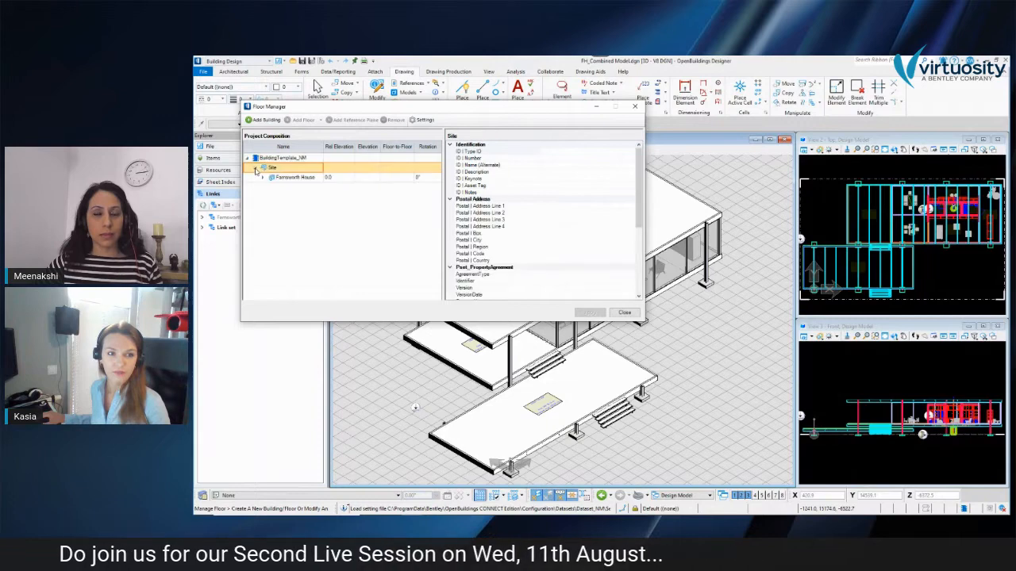
pyautogui.click(270, 178)
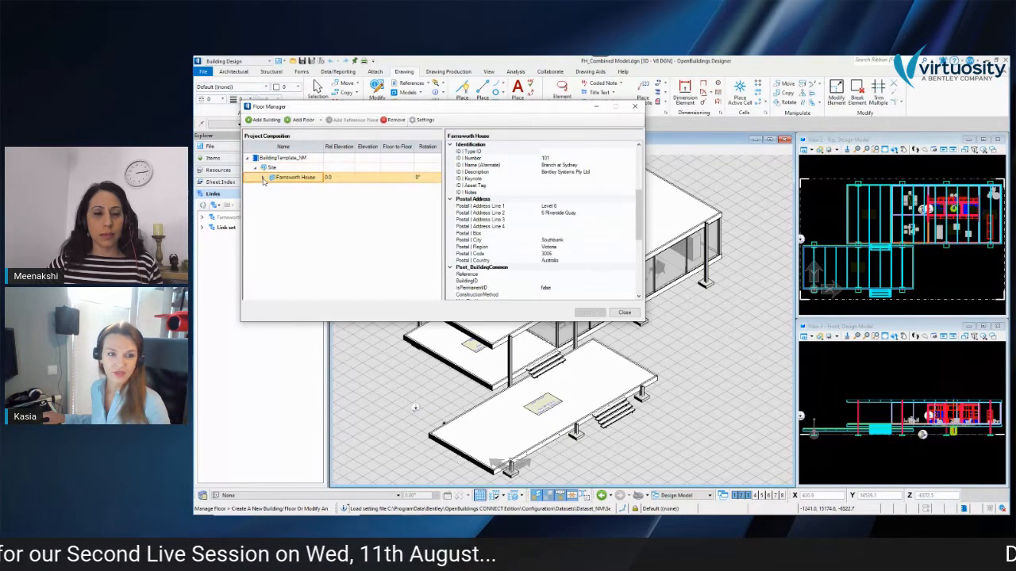
pyautogui.click(263, 179)
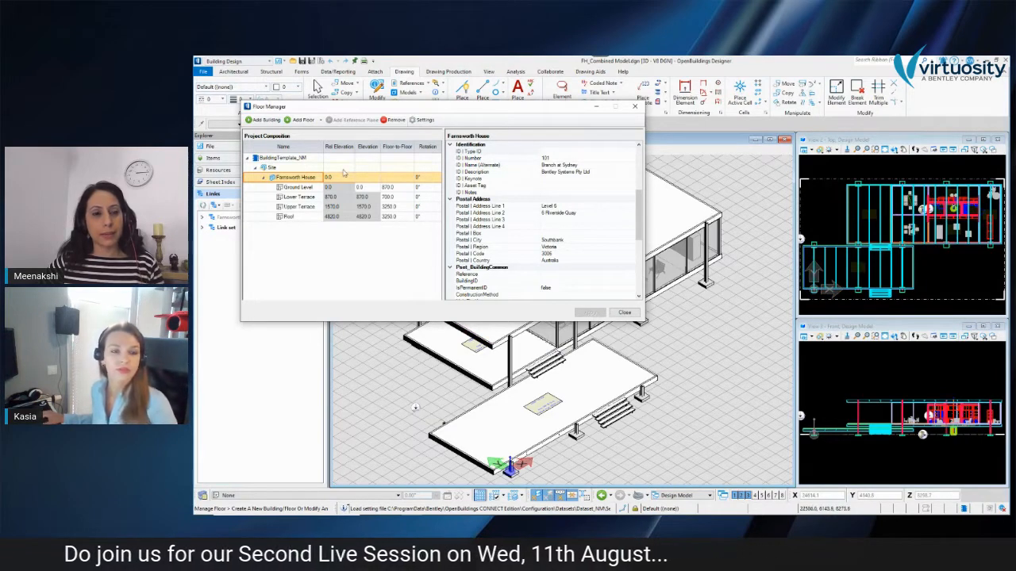
# Step: Inspect the floor-to-floor heights of the Roof and Upper Terrace and close Floor Manager without saving changes
pyautogui.click(391, 216)
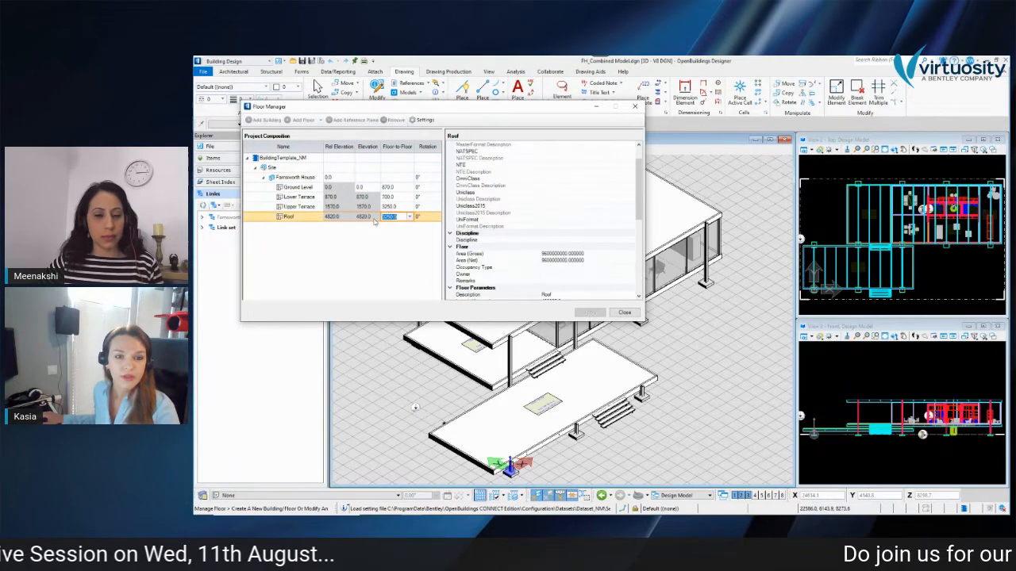
pyautogui.click(386, 207)
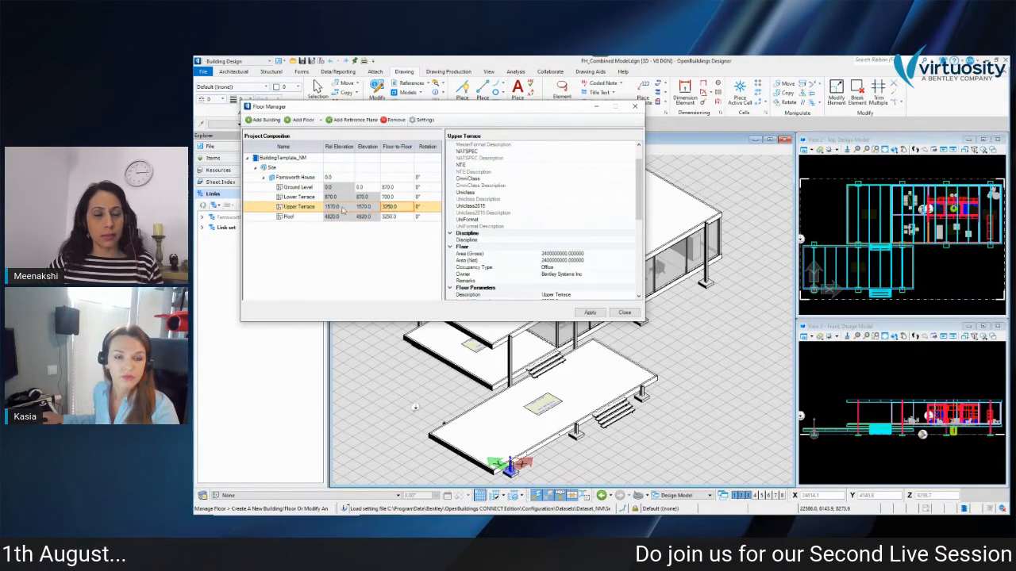
pyautogui.click(386, 207)
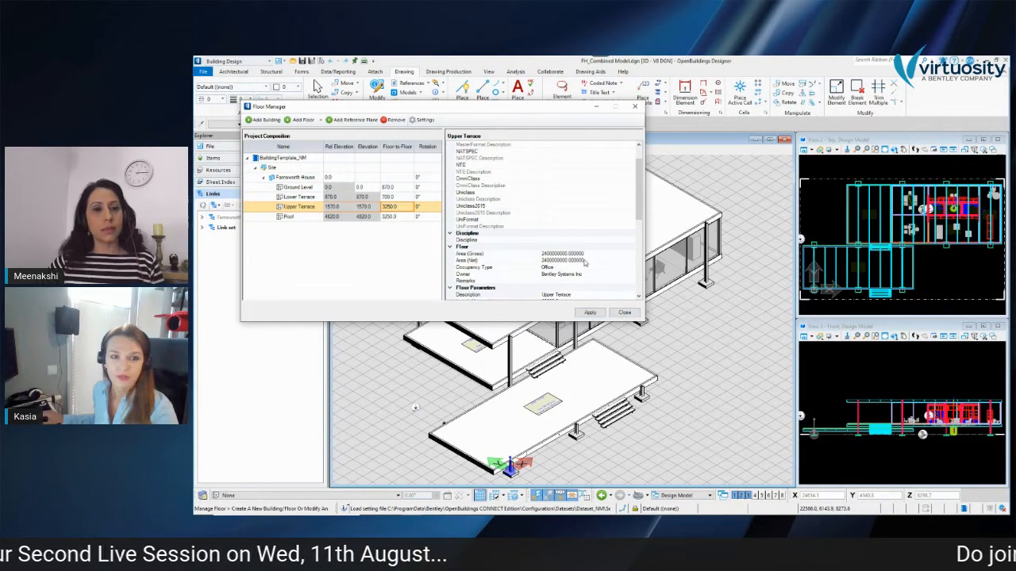
pyautogui.click(625, 313)
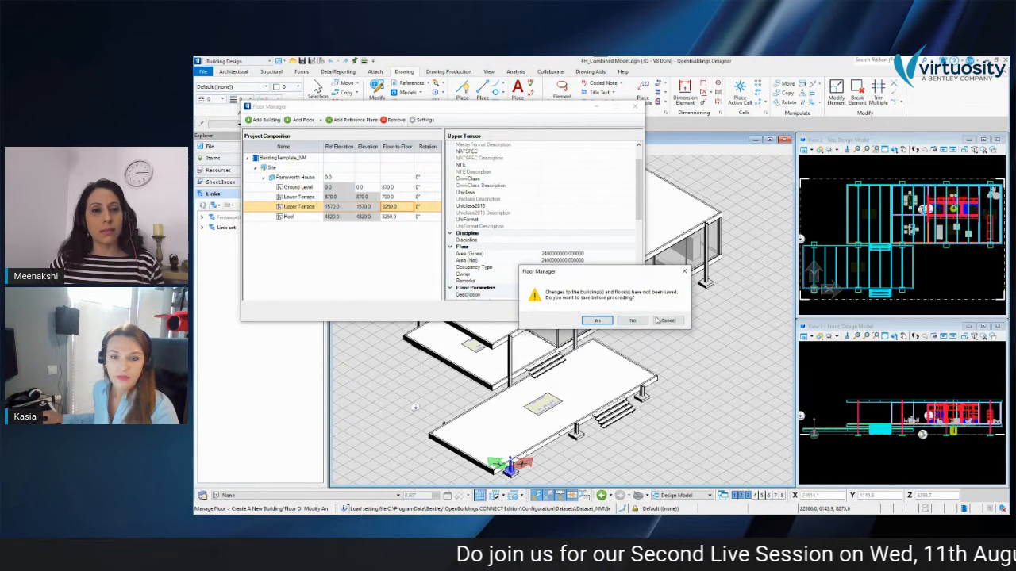
pyautogui.click(634, 320)
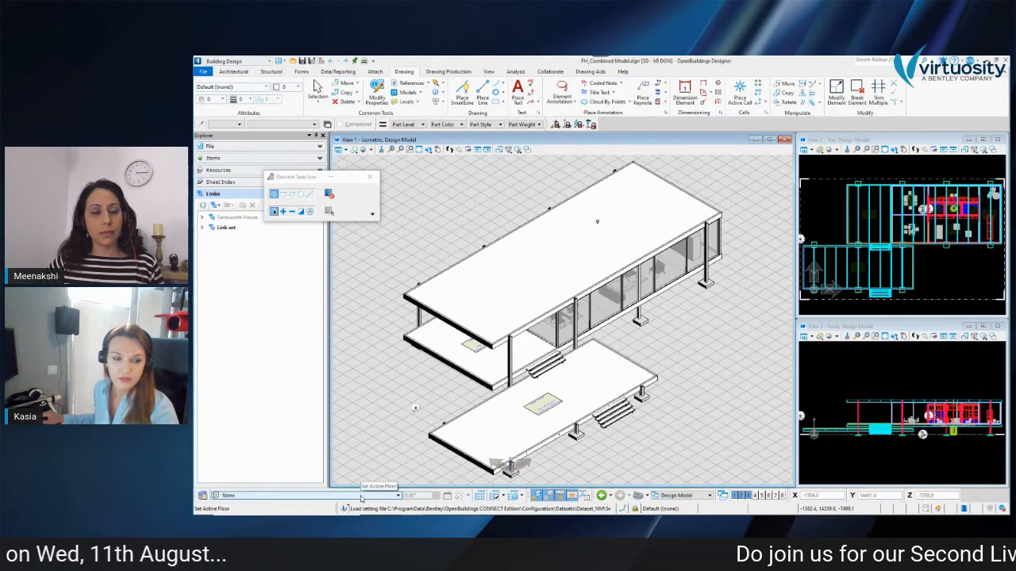
# Step: Set Ground Level of Farnsworth House as the active floor
pyautogui.click(332, 497)
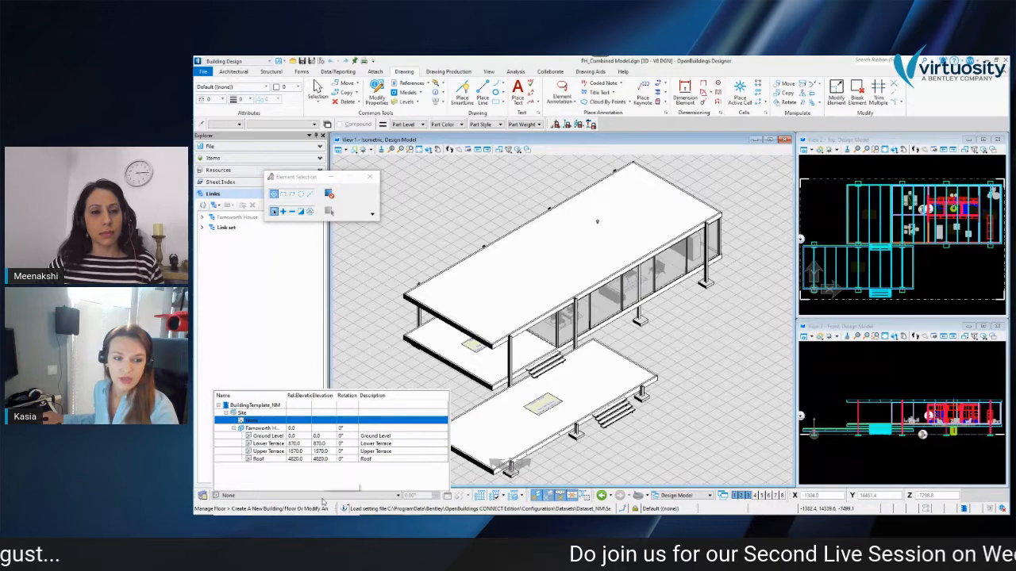
pyautogui.click(269, 437)
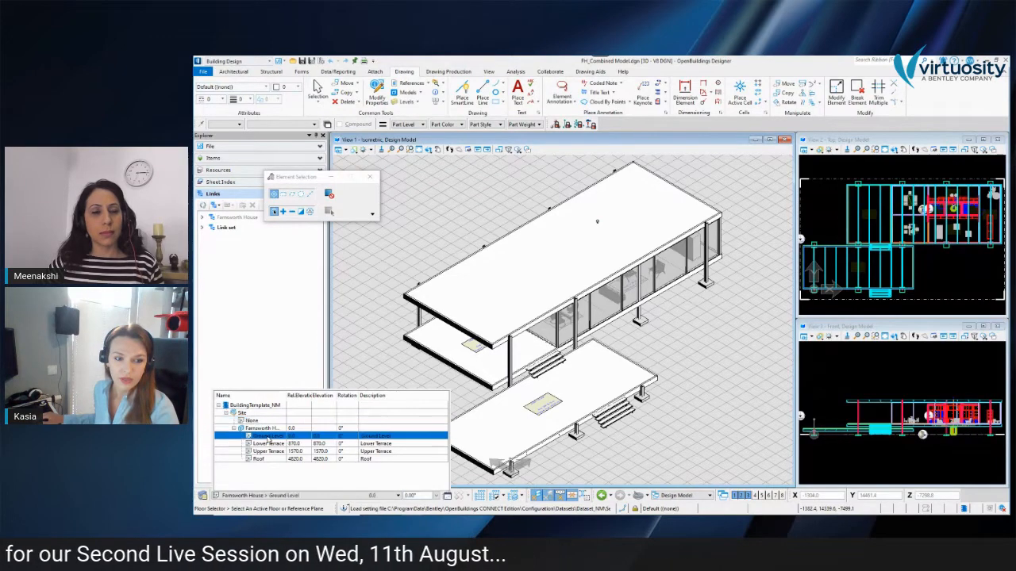
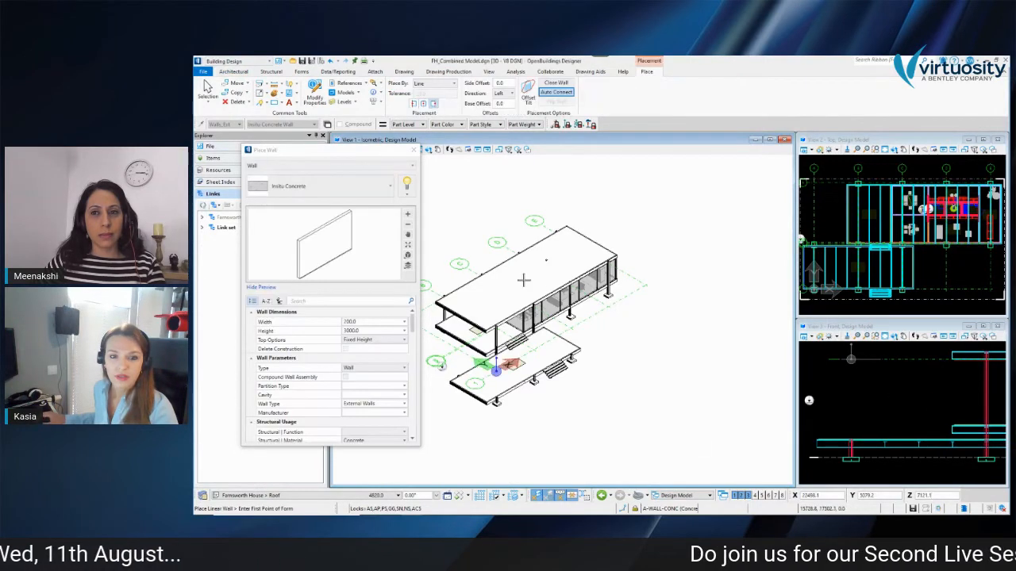
# Step: Place two connected Insitu Concrete walls, 200 wide and 3000 high, beside the house on the Roof floor and check their height in the front view
pyautogui.click(621, 324)
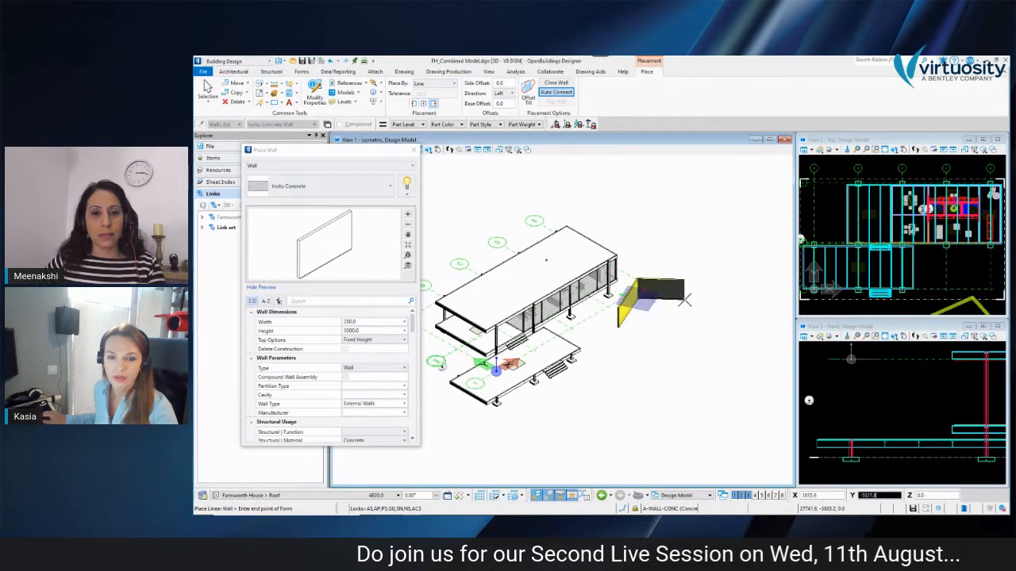
pyautogui.scroll(-5, 864, 390)
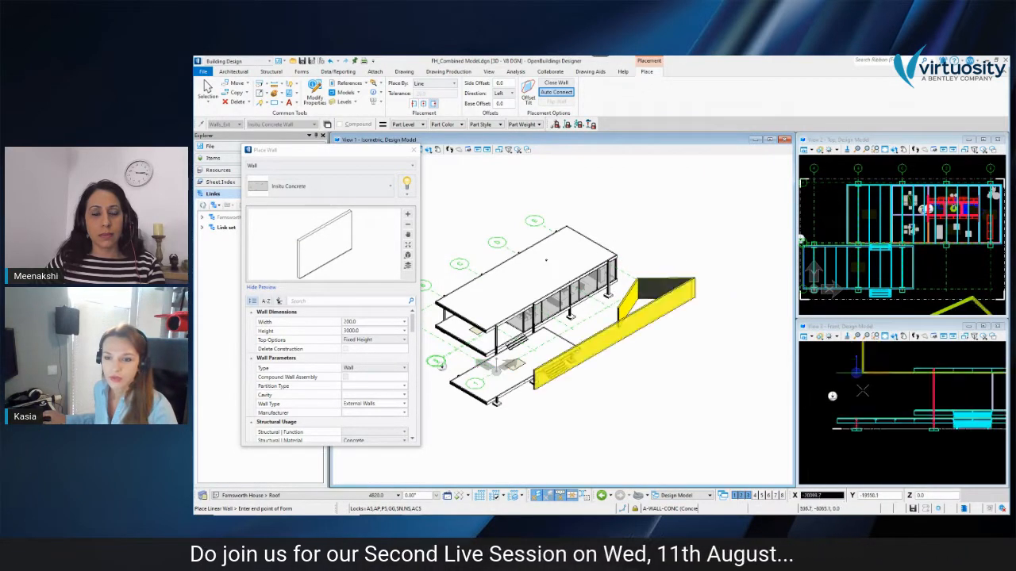
pyautogui.scroll(2, 865, 405)
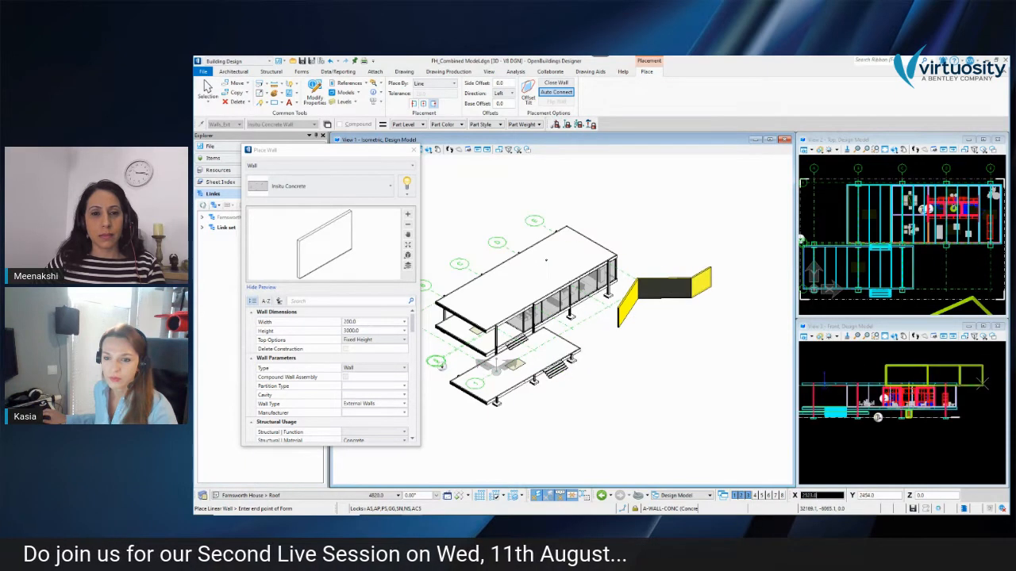
pyautogui.scroll(2, 977, 372)
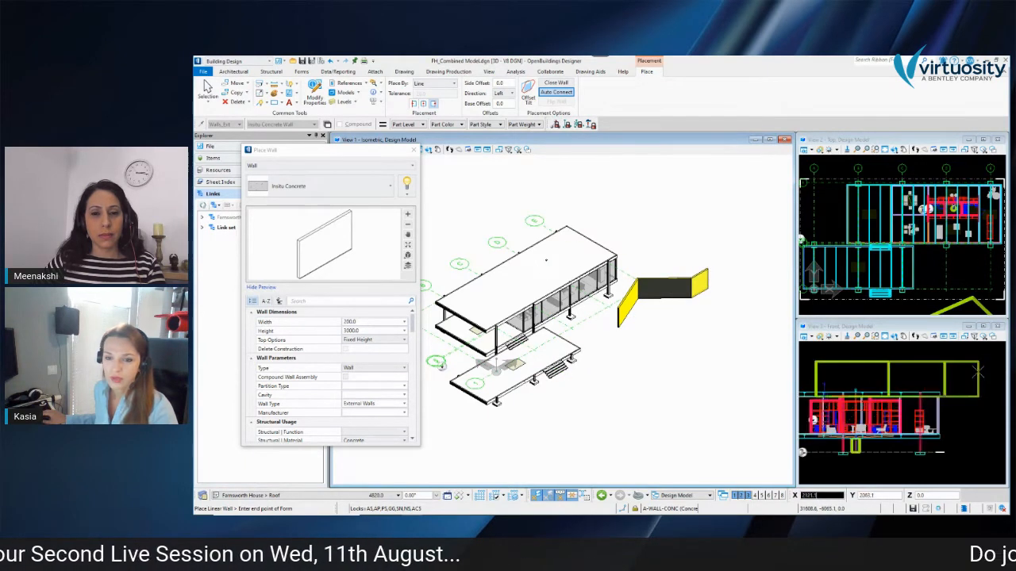
pyautogui.scroll(3, 968, 381)
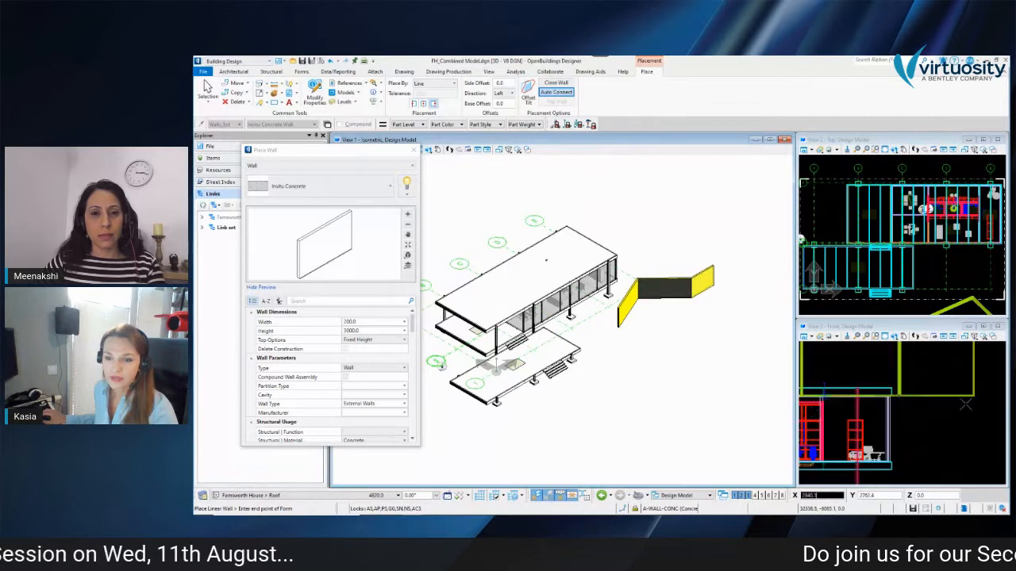
pyautogui.scroll(-5, 936, 401)
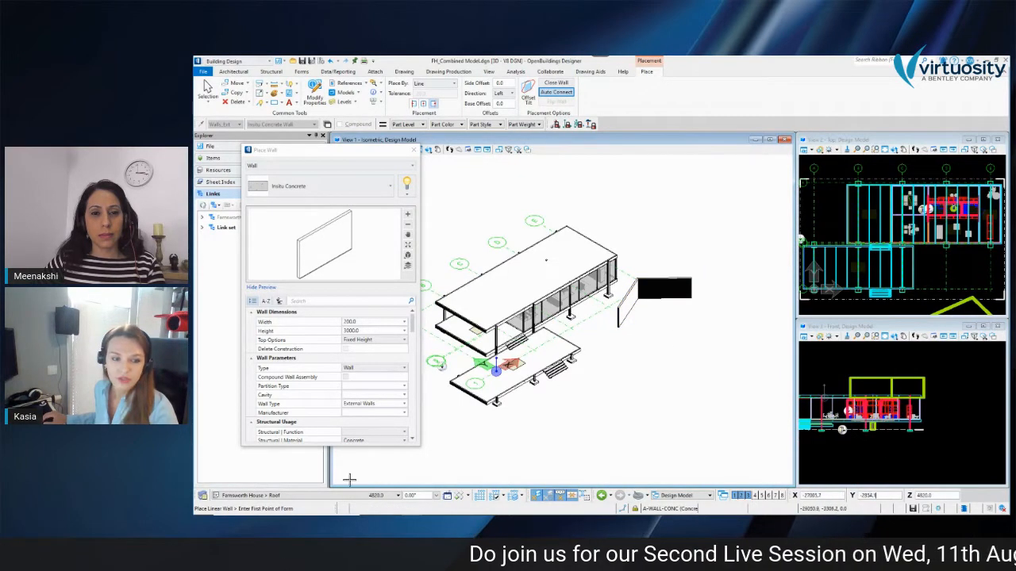
# Step: Set Ground Level as the active floor and place two connected Insitu Concrete walls, 200 wide and 3000 high, beside the house
pyautogui.click(325, 496)
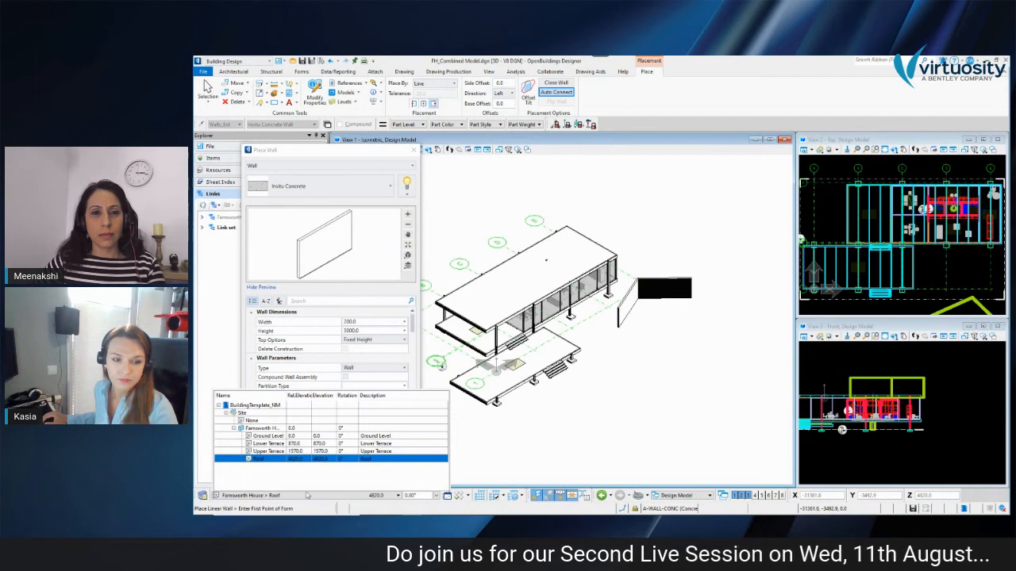
pyautogui.click(268, 437)
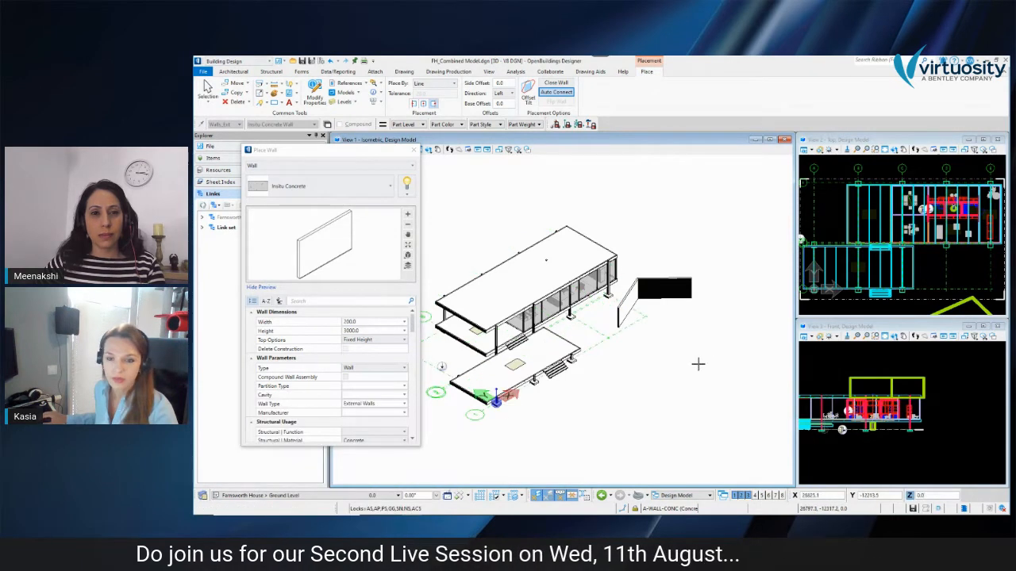
pyautogui.click(669, 346)
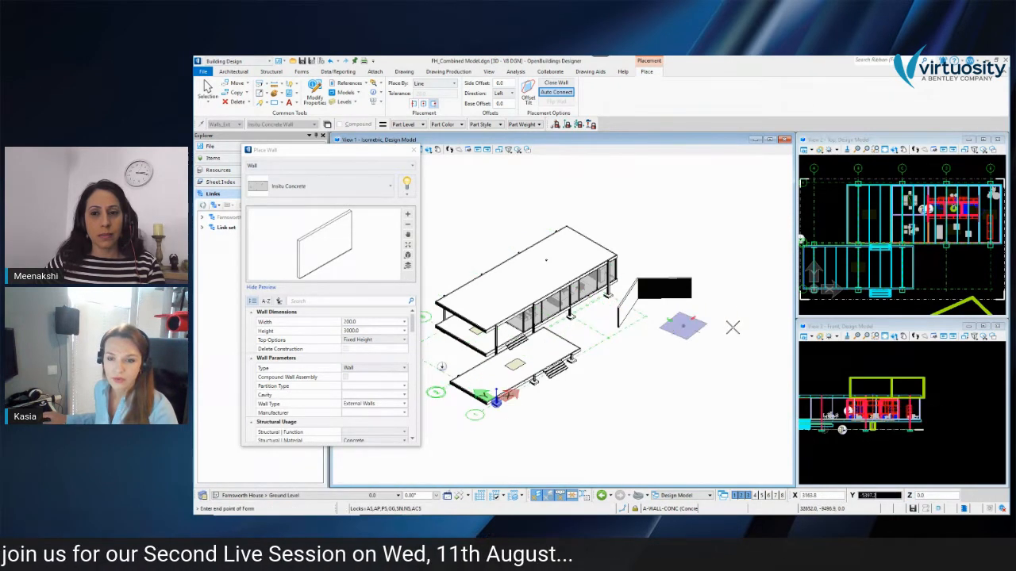
pyautogui.scroll(3, 927, 430)
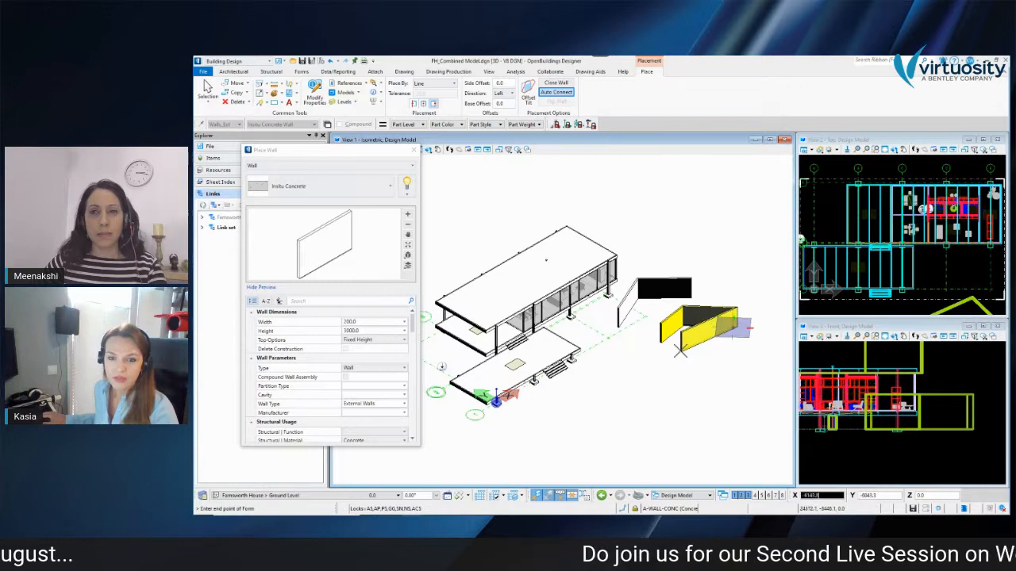
pyautogui.rightClick(683, 347)
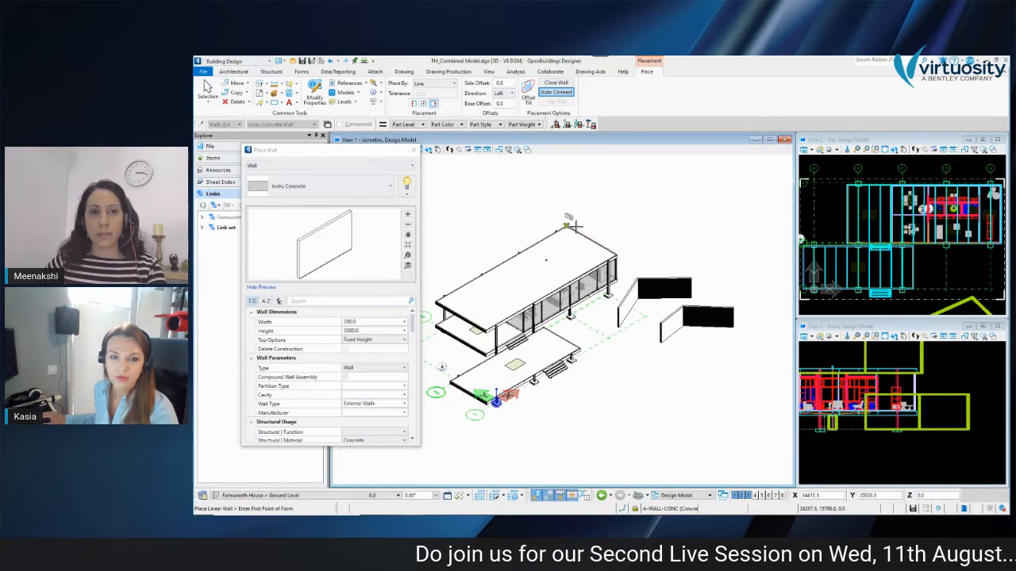
# Step: Try starting a wall from the roof corner with ACS Plane Snap off, cancel the placement, and turn the lock back on
pyautogui.scroll(2, 627, 257)
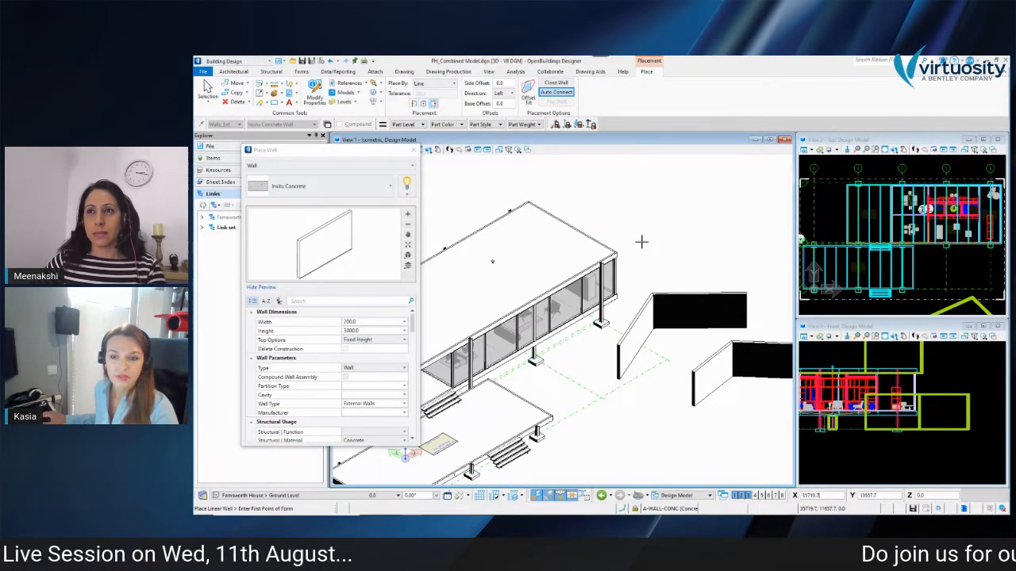
pyautogui.click(578, 126)
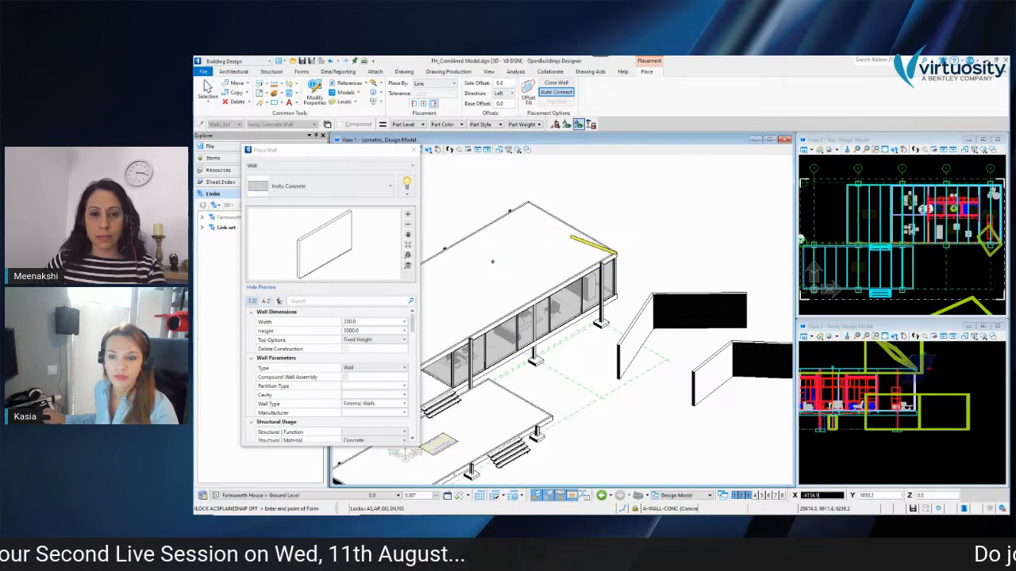
pyautogui.scroll(5, 921, 367)
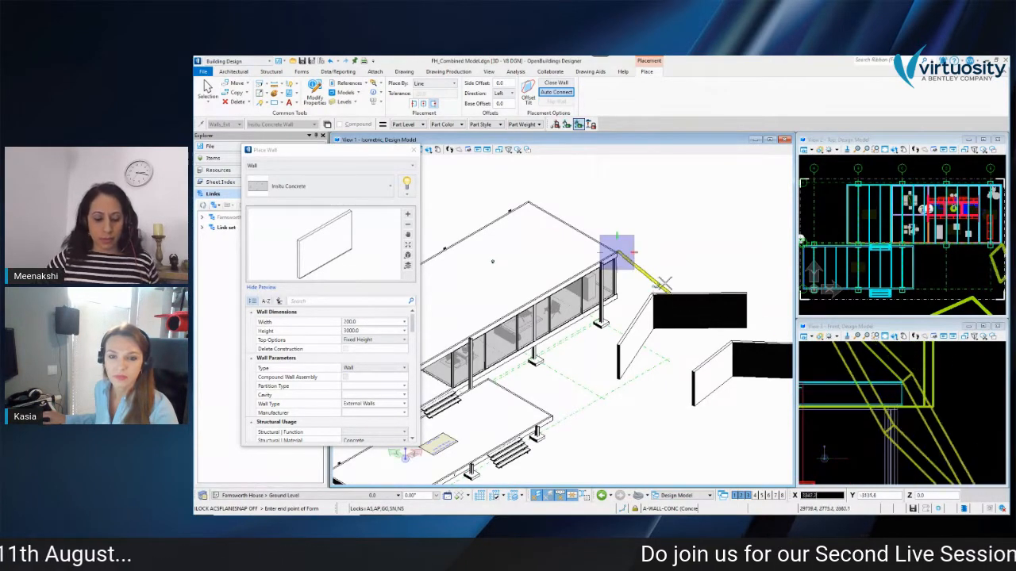
pyautogui.scroll(-2, 664, 278)
pyautogui.scroll(2, 636, 256)
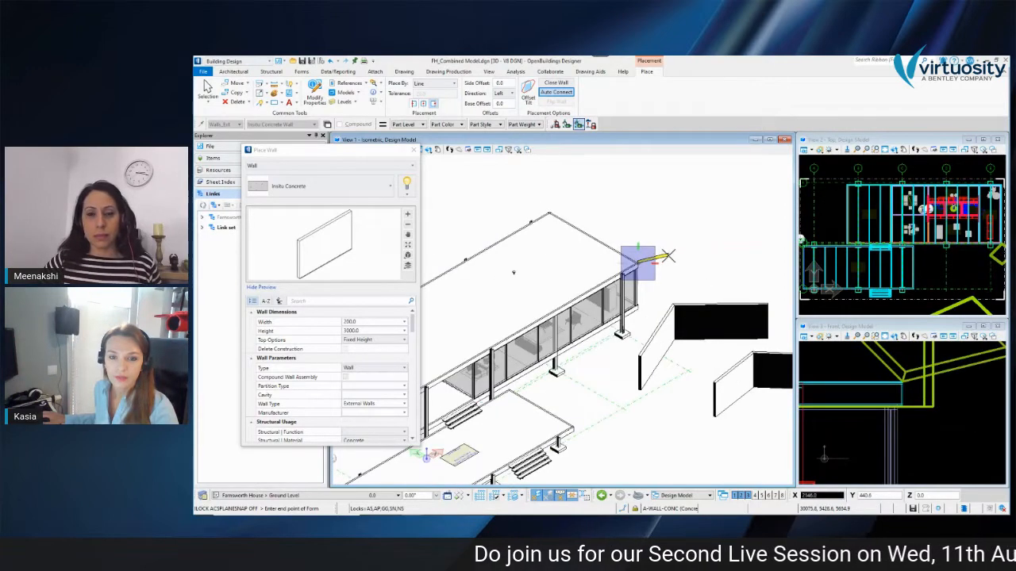
pyautogui.rightClick(671, 248)
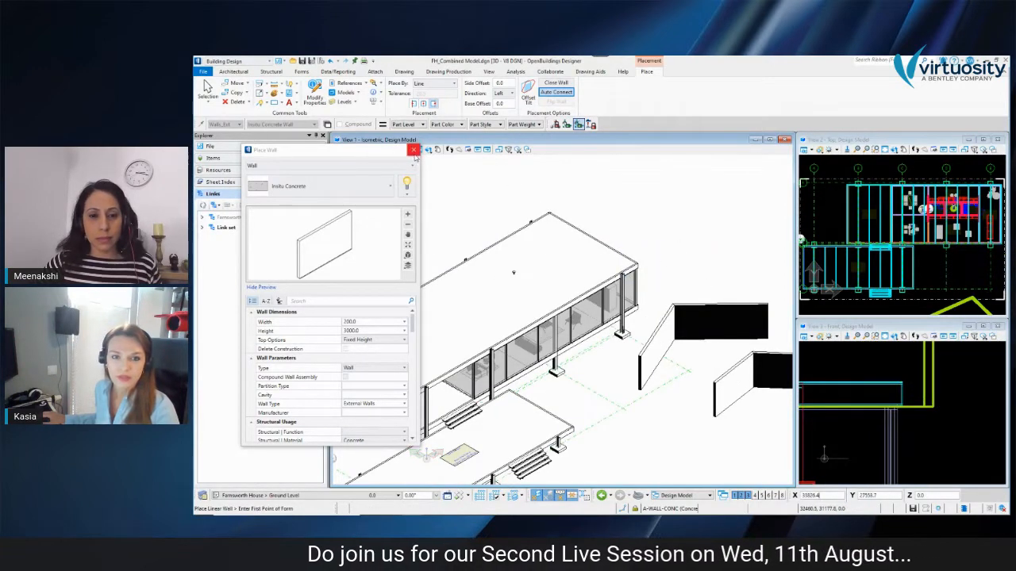
pyautogui.click(413, 150)
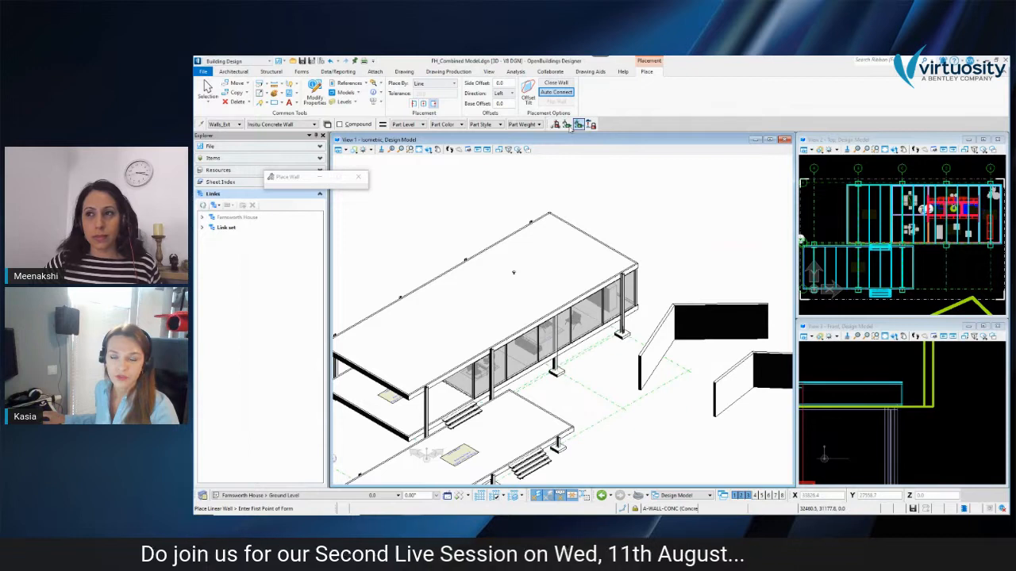
pyautogui.click(576, 126)
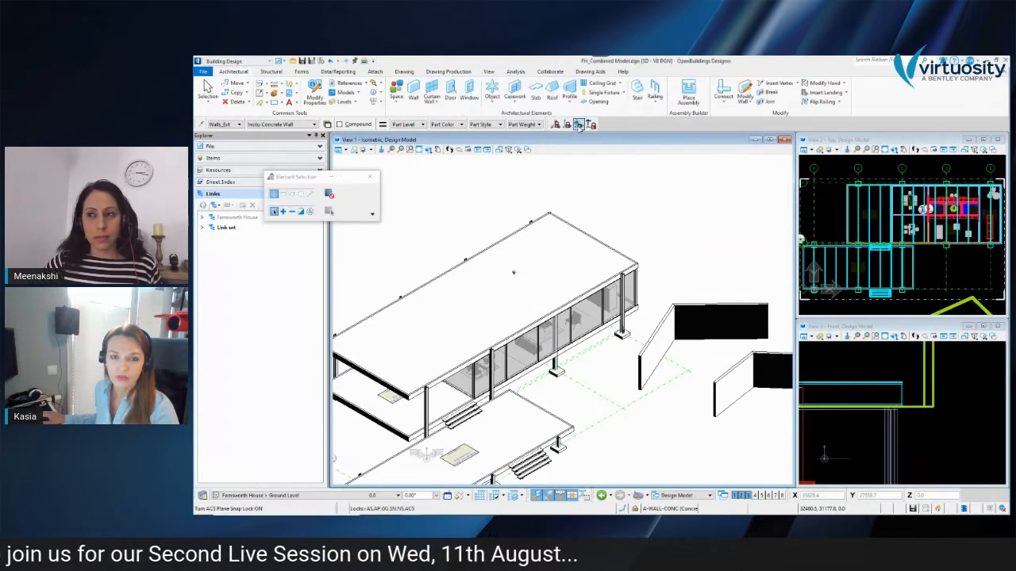
# Step: Undo the test wall placements on both the Ground Level and Roof floors
pyautogui.click(330, 61)
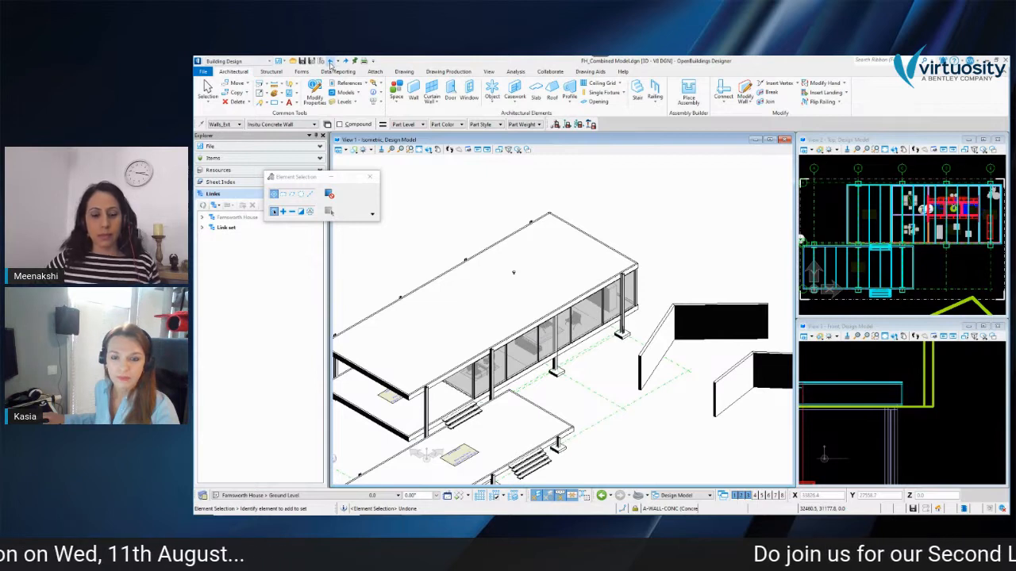
pyautogui.click(330, 61)
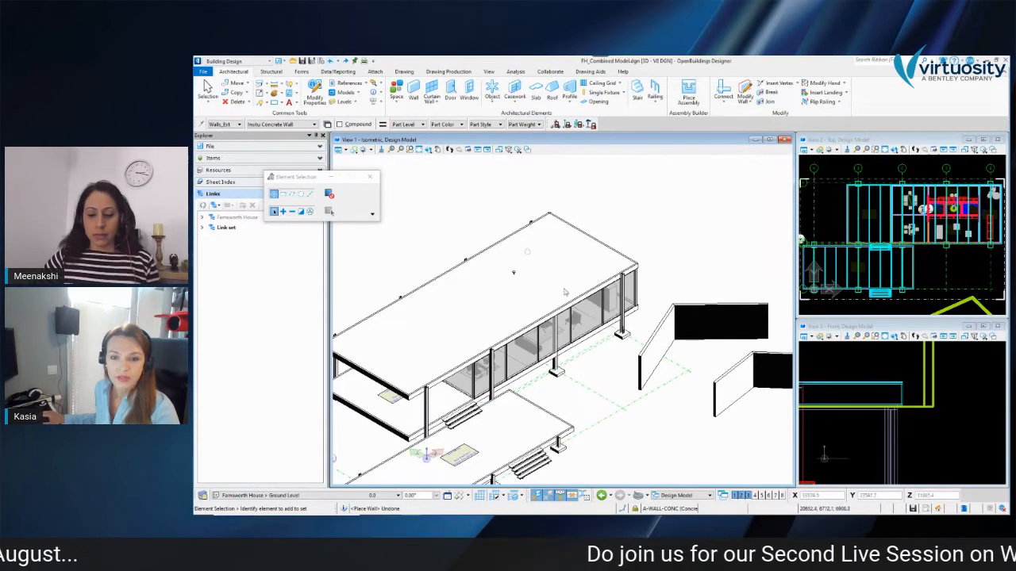
pyautogui.click(329, 62)
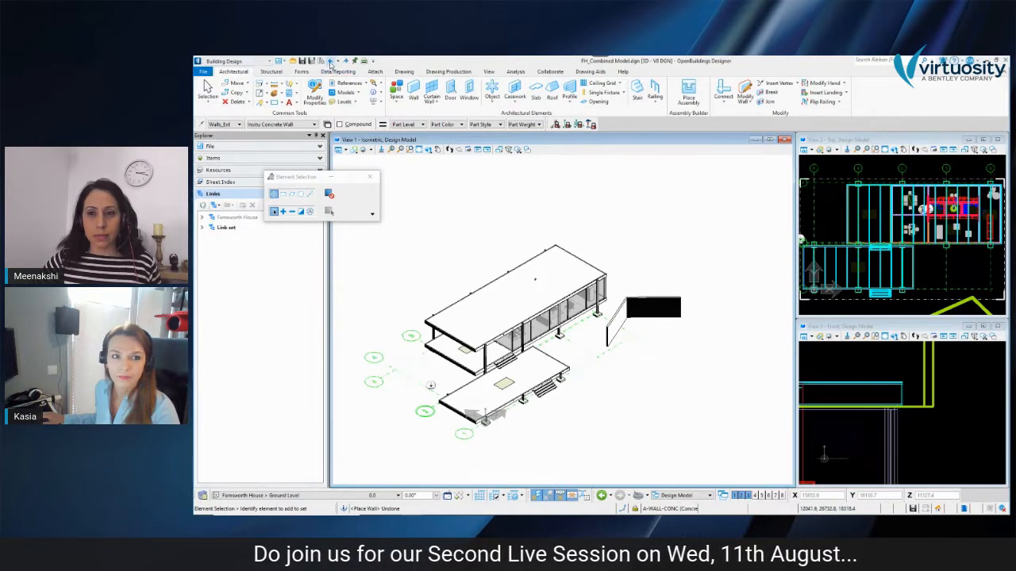
pyautogui.click(331, 62)
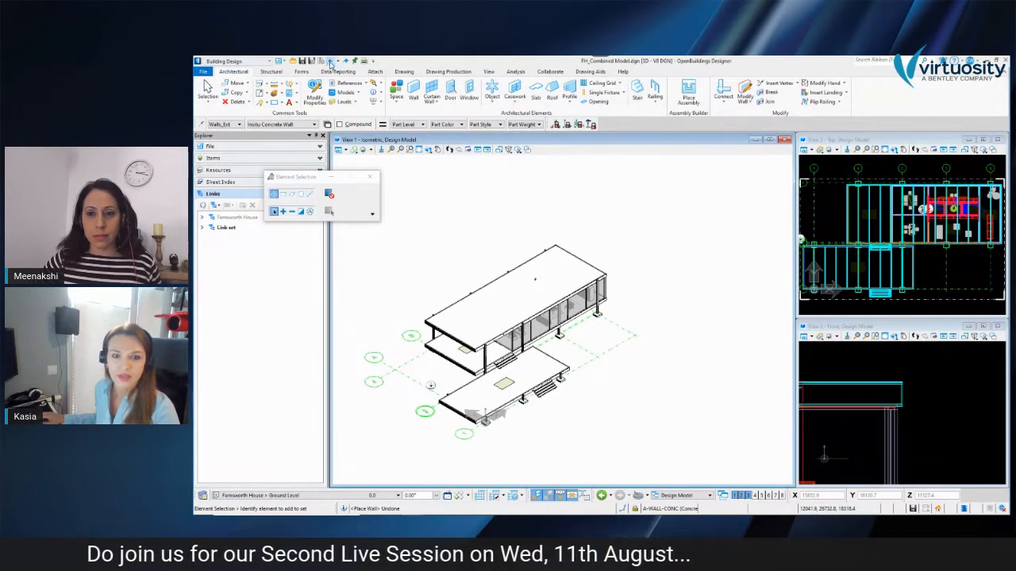
# Step: Fit the isometric view to the whole Farnsworth House model and return to element selection
pyautogui.scroll(3, 464, 317)
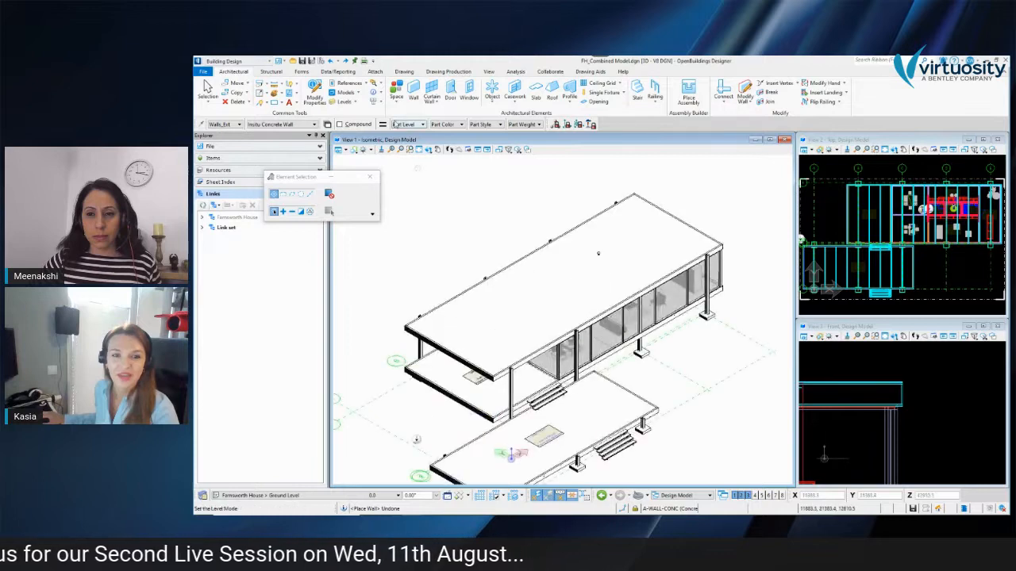
pyautogui.click(428, 151)
pyautogui.click(419, 149)
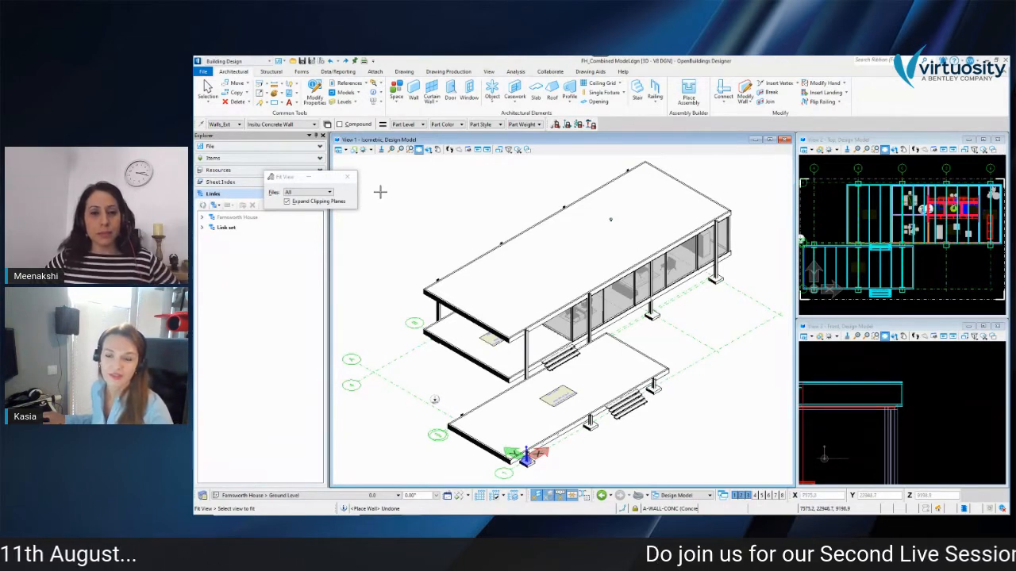
pyautogui.click(347, 176)
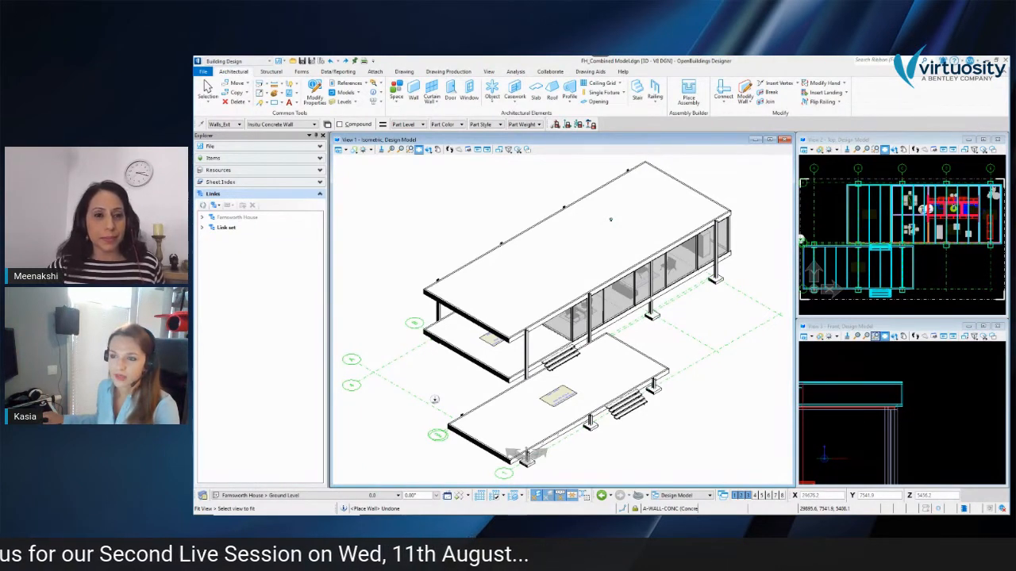
pyautogui.click(420, 153)
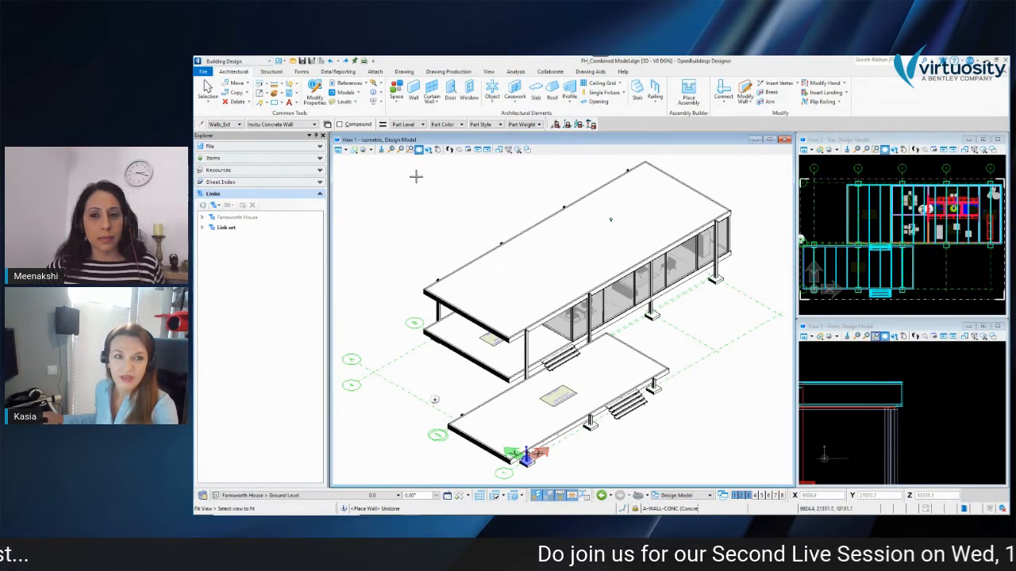
pyautogui.click(207, 89)
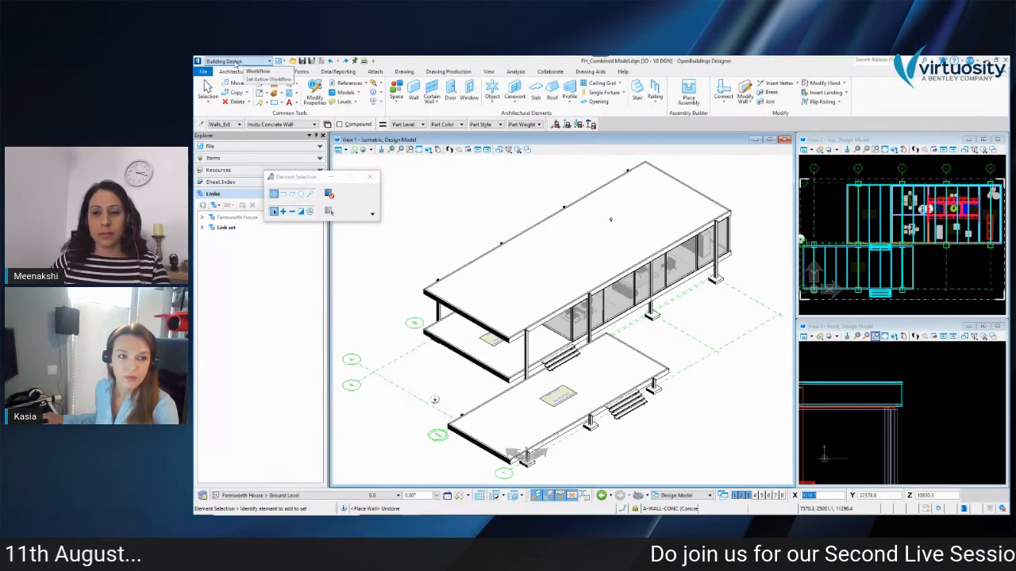
# Step: Review the available workflows, keep Building Design, and show its structural tools
pyautogui.click(259, 62)
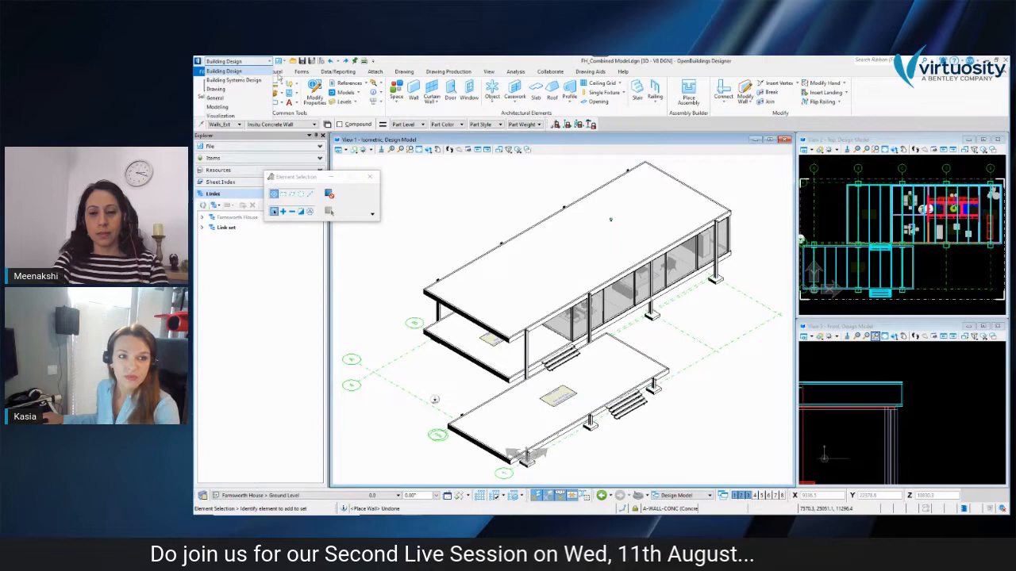
pyautogui.click(266, 71)
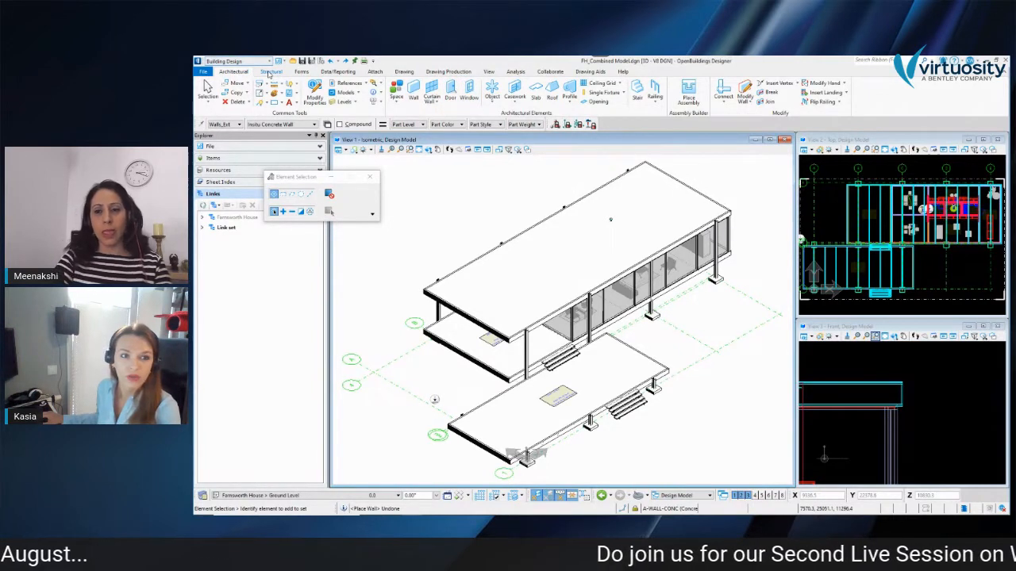
pyautogui.click(270, 72)
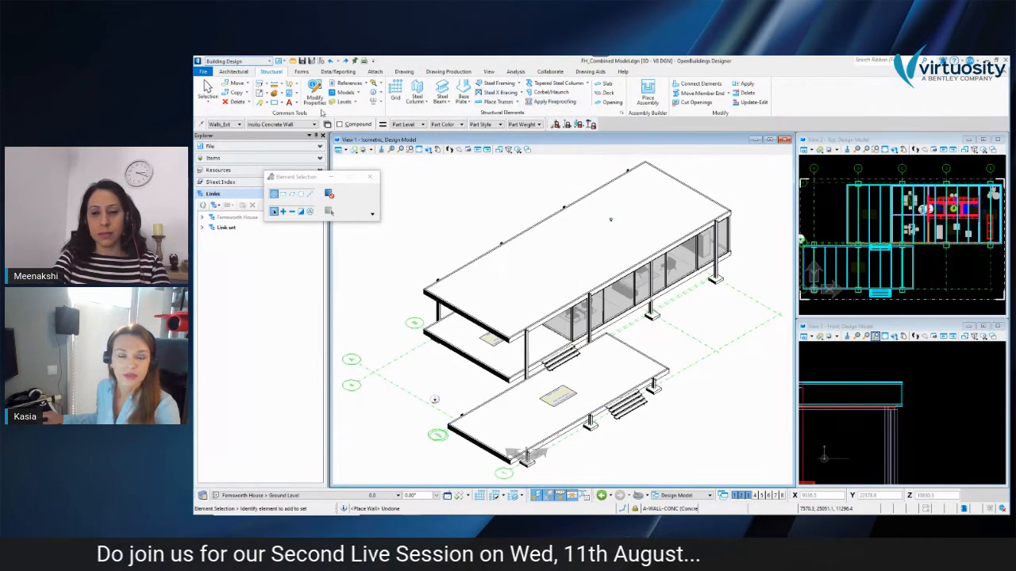
# Step: Switch to the Building Systems Design workflow and review its mechanical, plumbing and electrical tools
pyautogui.click(251, 63)
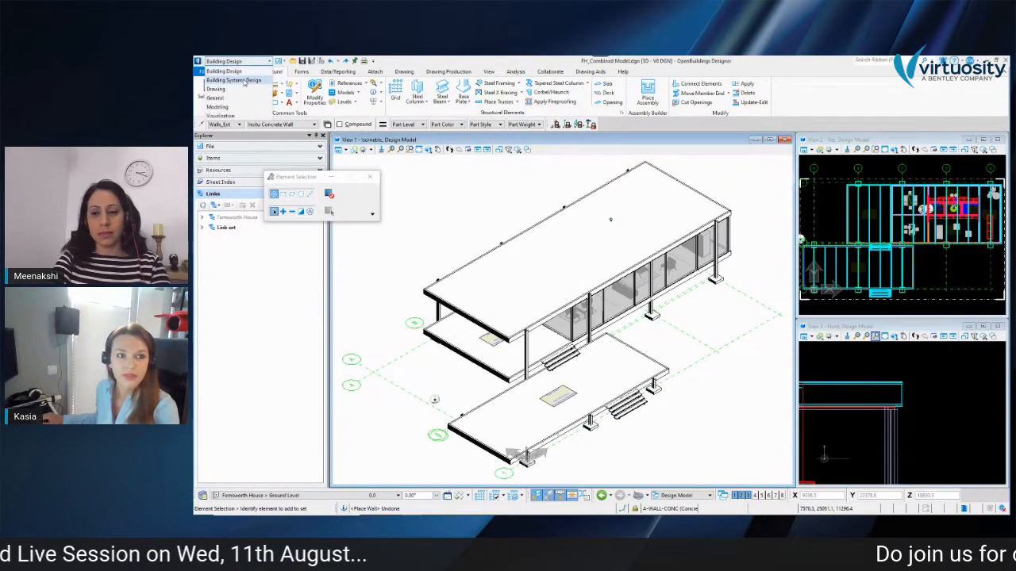
pyautogui.click(230, 80)
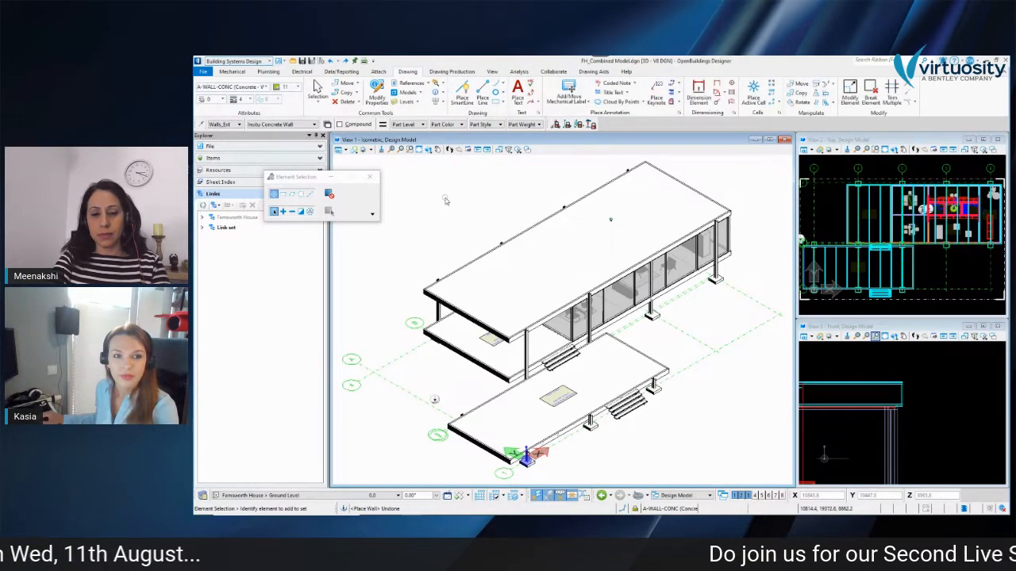
pyautogui.click(232, 71)
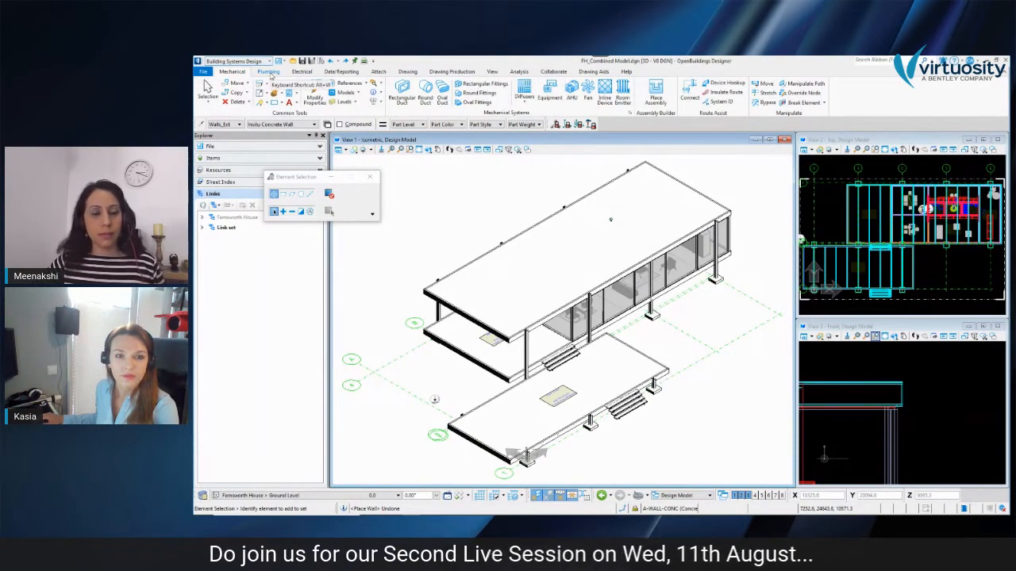
pyautogui.click(269, 72)
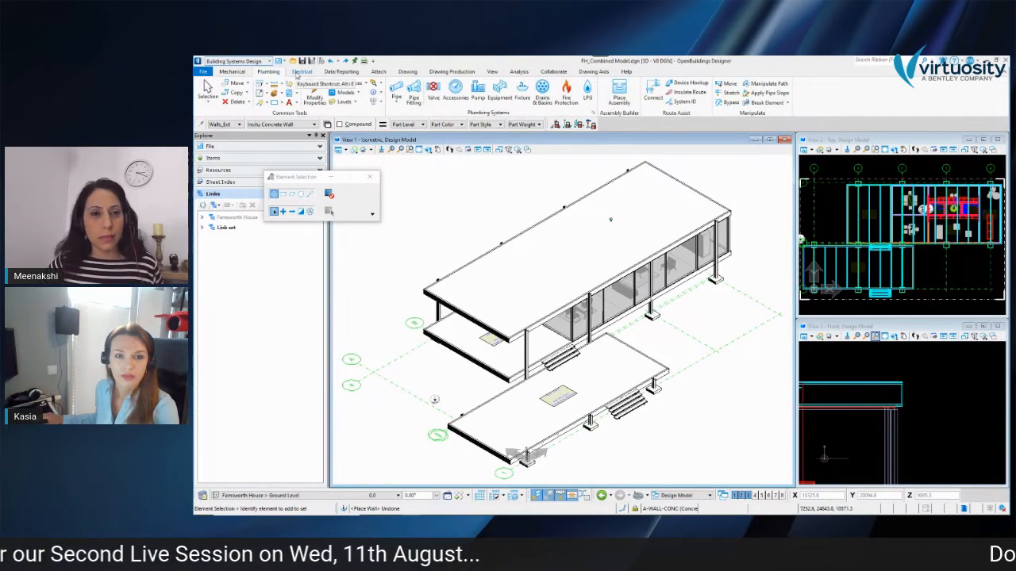
pyautogui.click(300, 71)
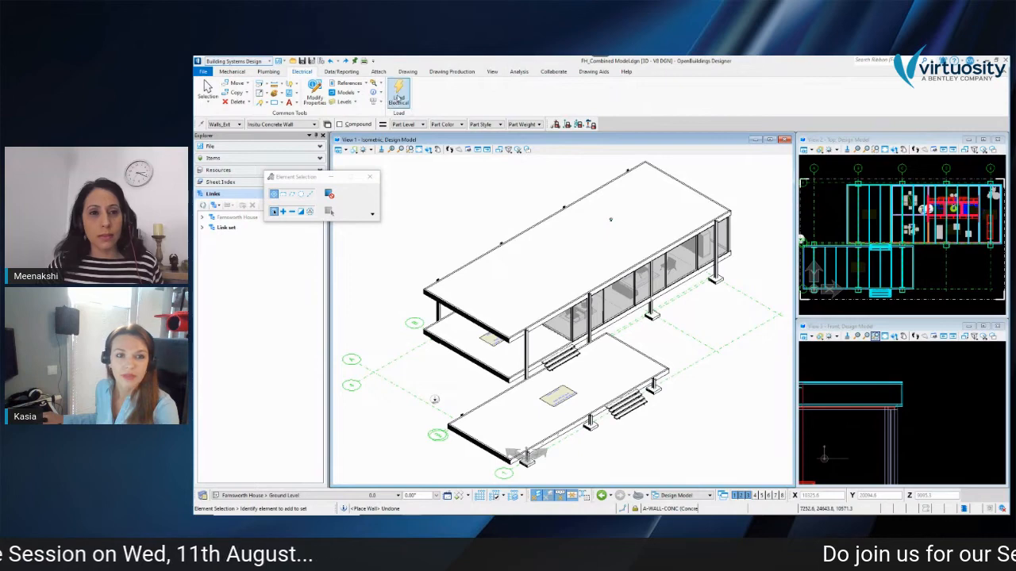
# Step: Switch to the Modeling workflow and review its drawing aids and its curve, solid, surface and mesh tools
pyautogui.doubleClick(246, 71)
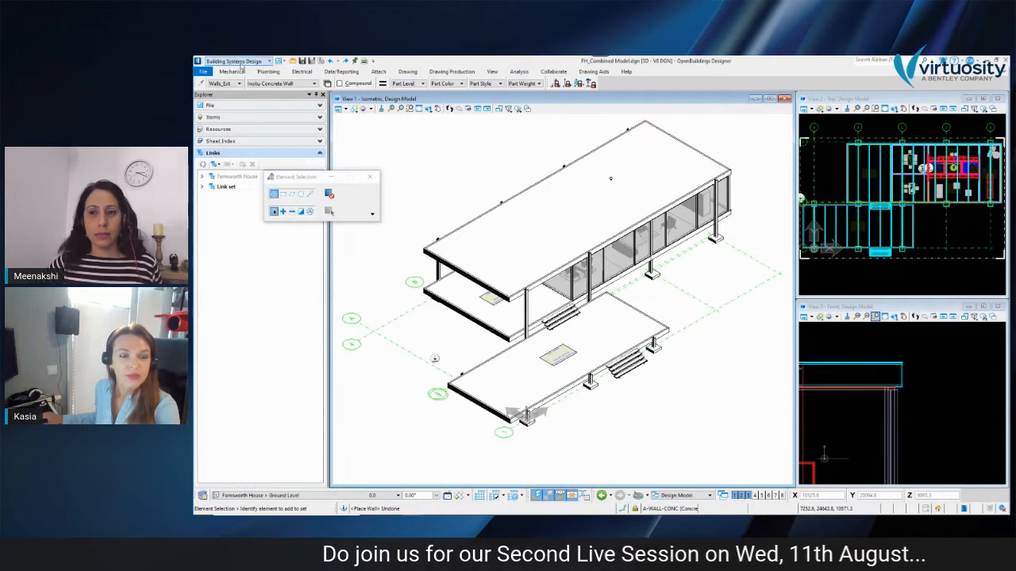
pyautogui.click(238, 61)
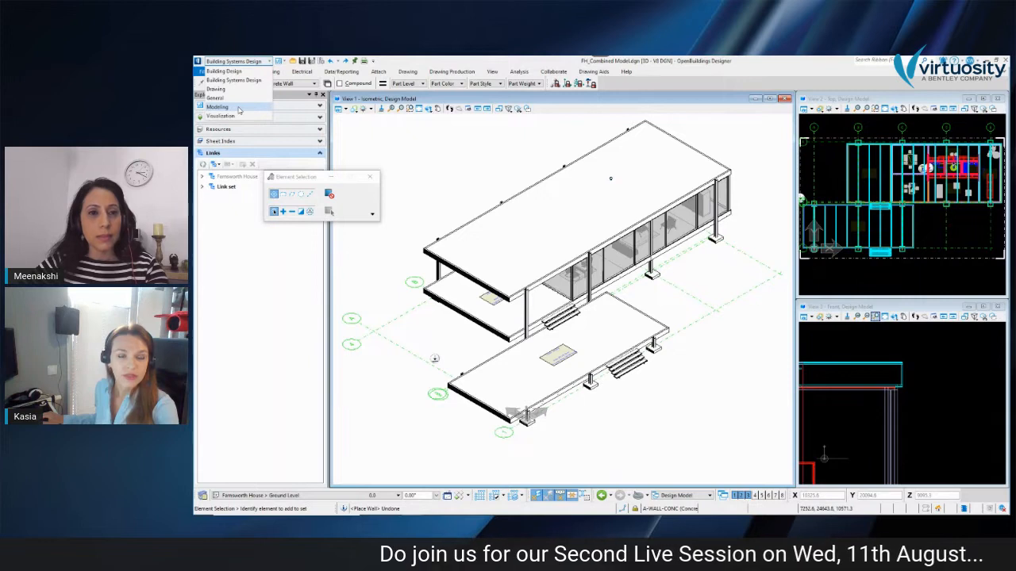
pyautogui.click(238, 107)
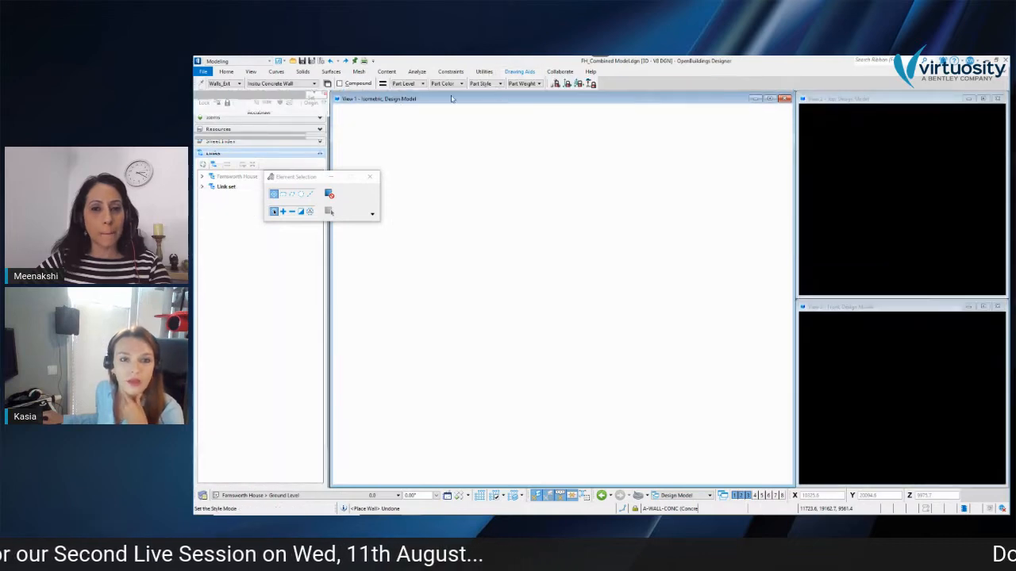
pyautogui.click(520, 72)
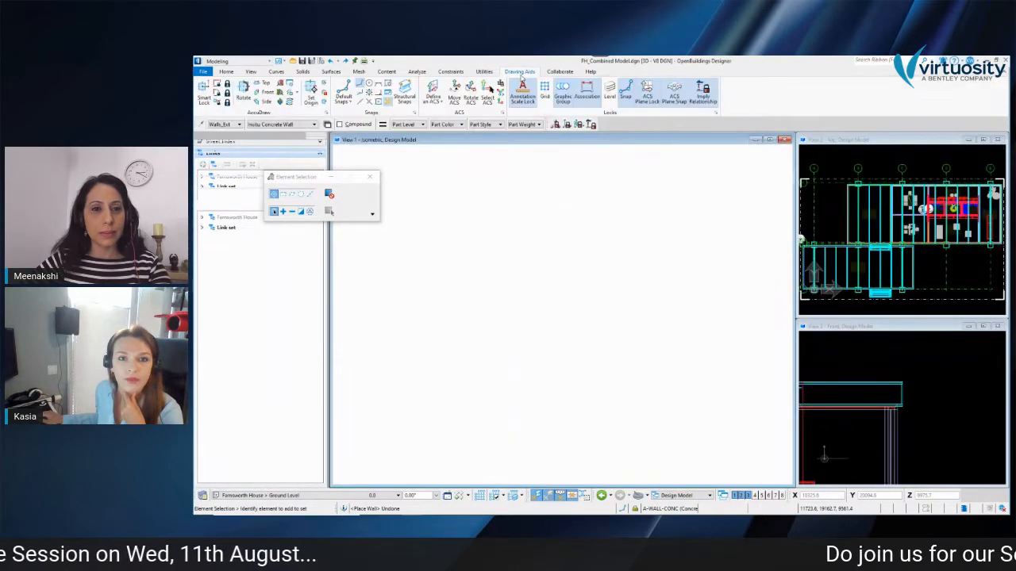
pyautogui.click(277, 73)
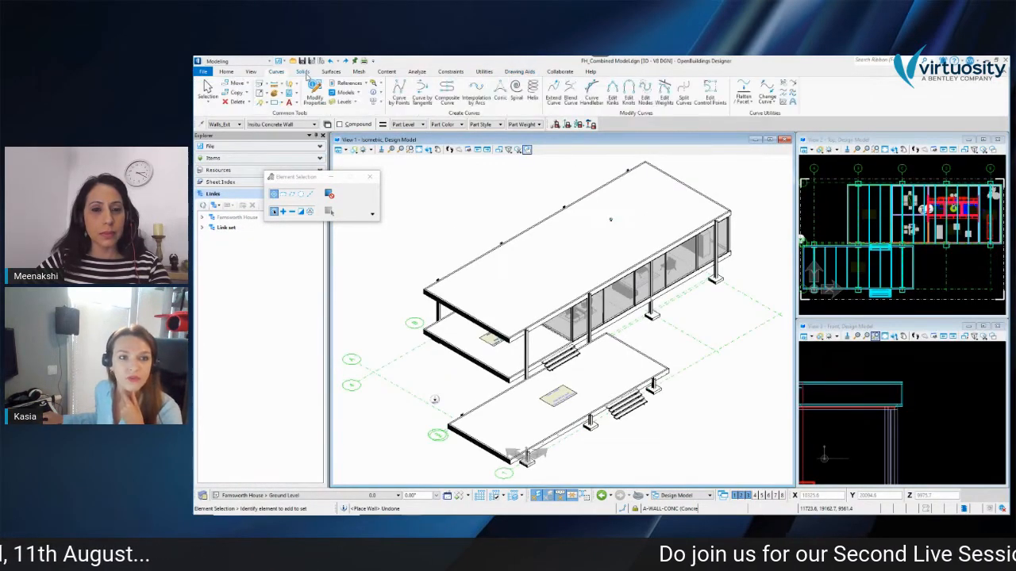
pyautogui.click(303, 72)
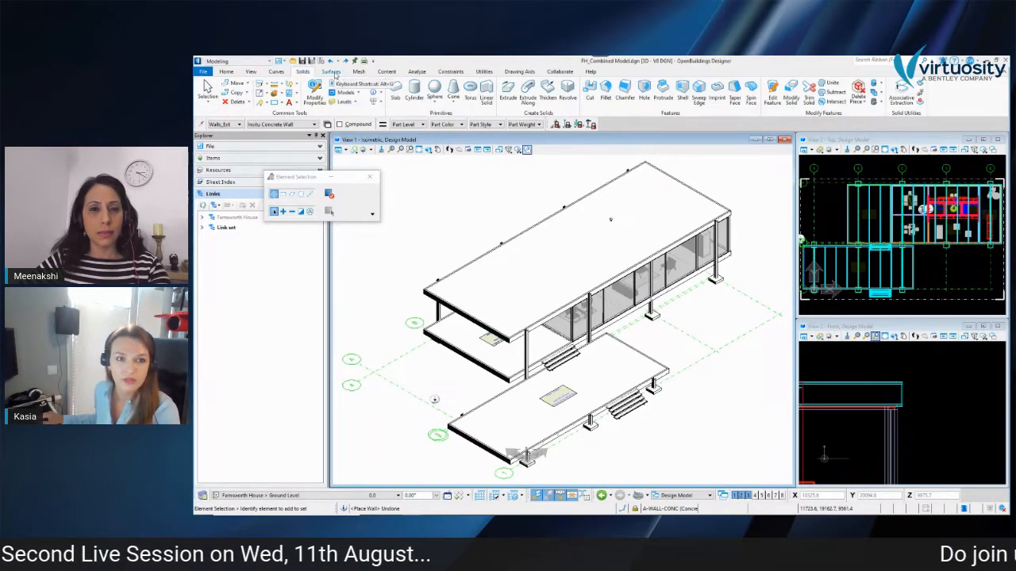
pyautogui.click(332, 73)
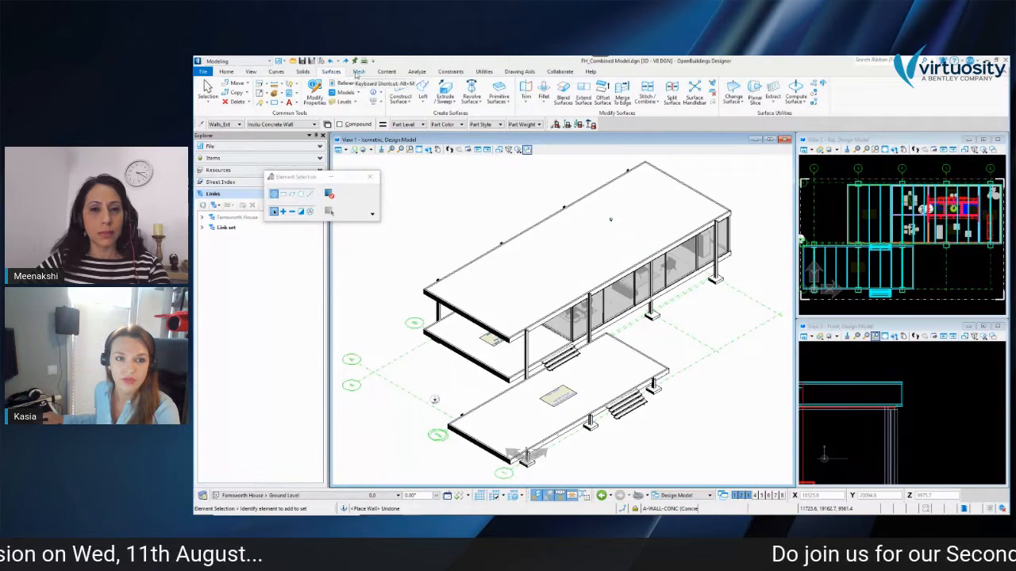
pyautogui.click(358, 73)
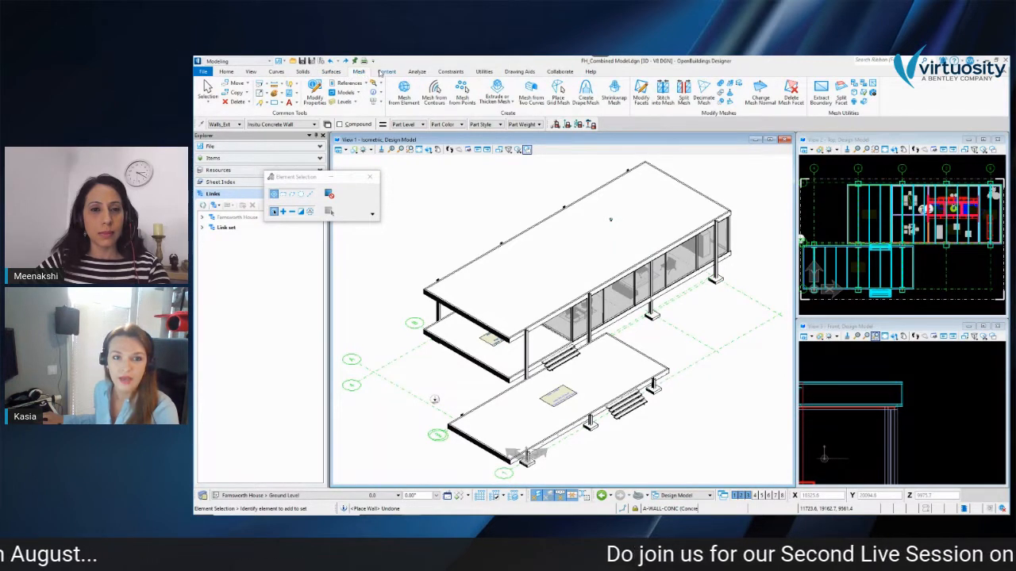
pyautogui.click(302, 72)
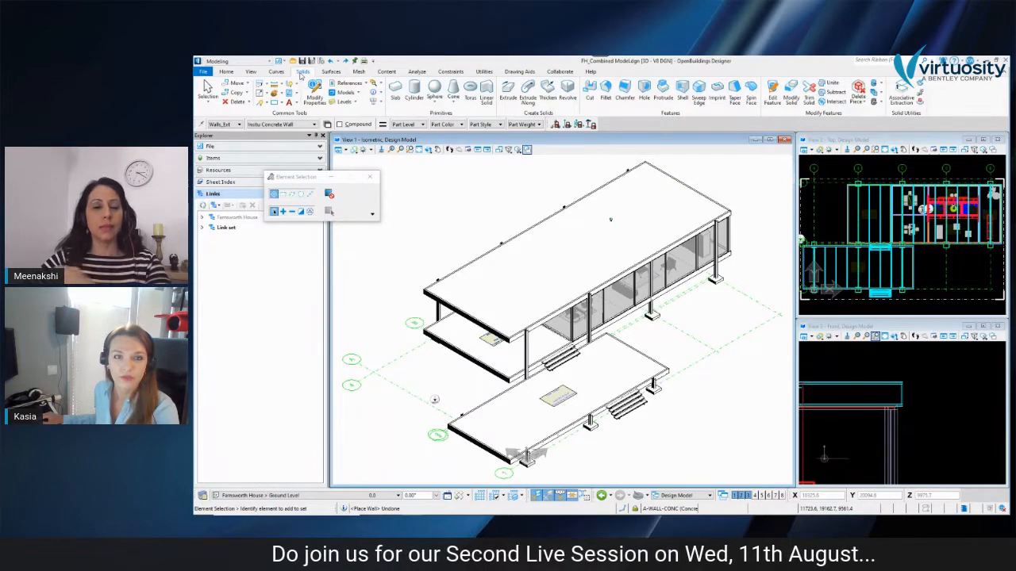
# Step: Switch to the Visualization workflow and review its rendering and LumenRT tools
pyautogui.click(237, 61)
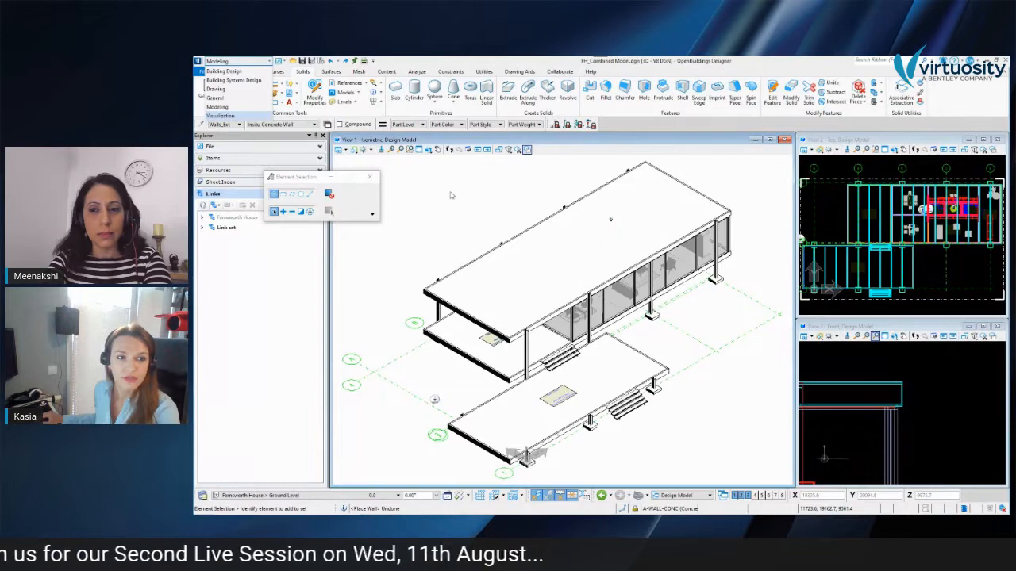
pyautogui.click(220, 115)
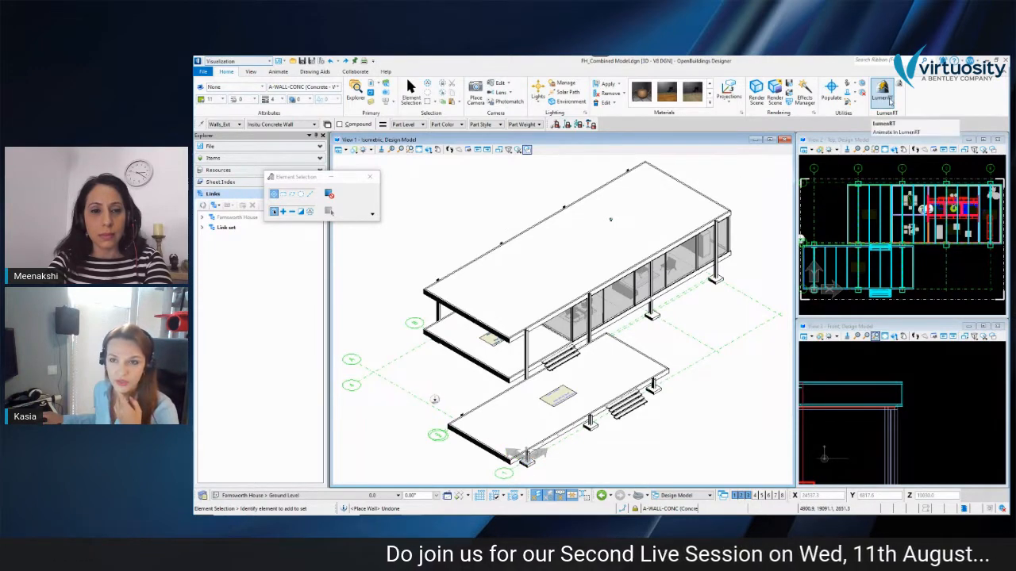
pyautogui.click(885, 93)
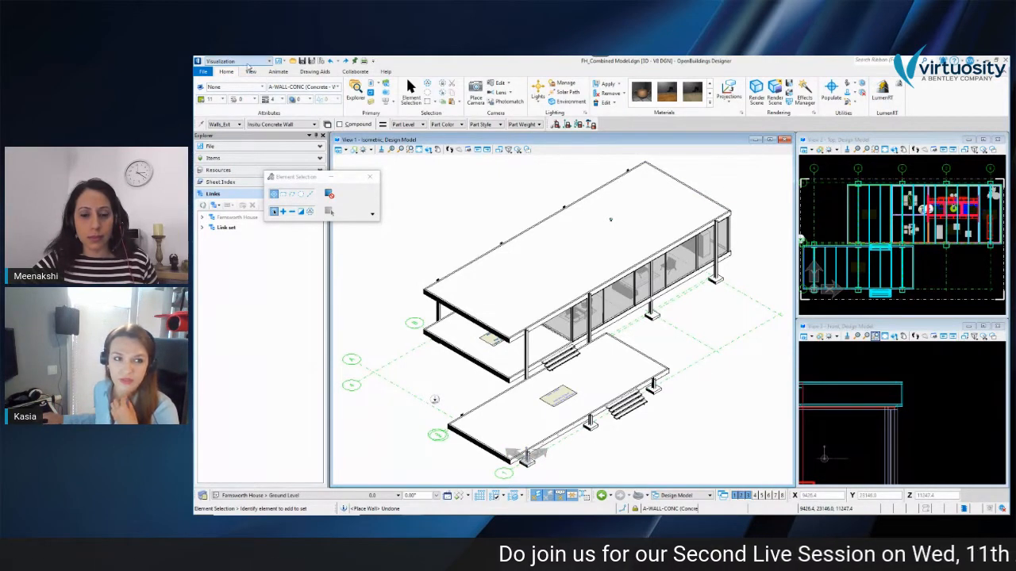
# Step: Return to the Building Design workflow and start placing a steel column, keeping the Column type from the catalog
pyautogui.click(246, 62)
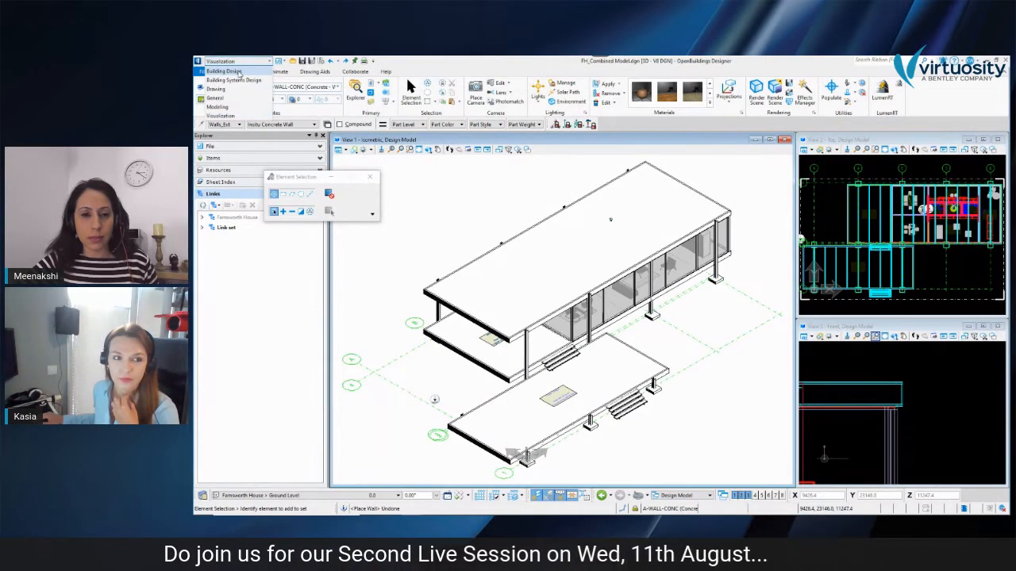
pyautogui.click(238, 72)
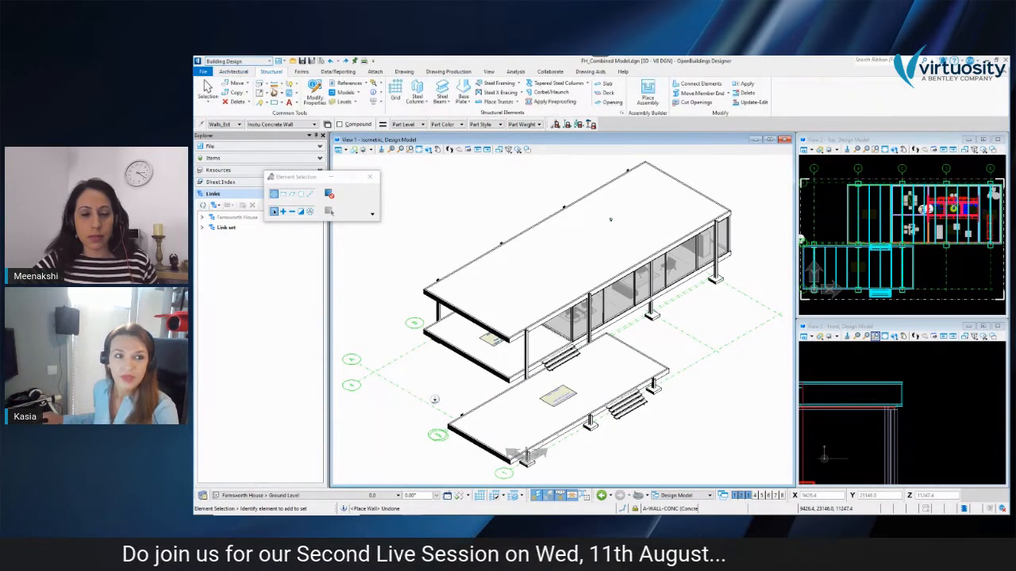
pyautogui.click(418, 92)
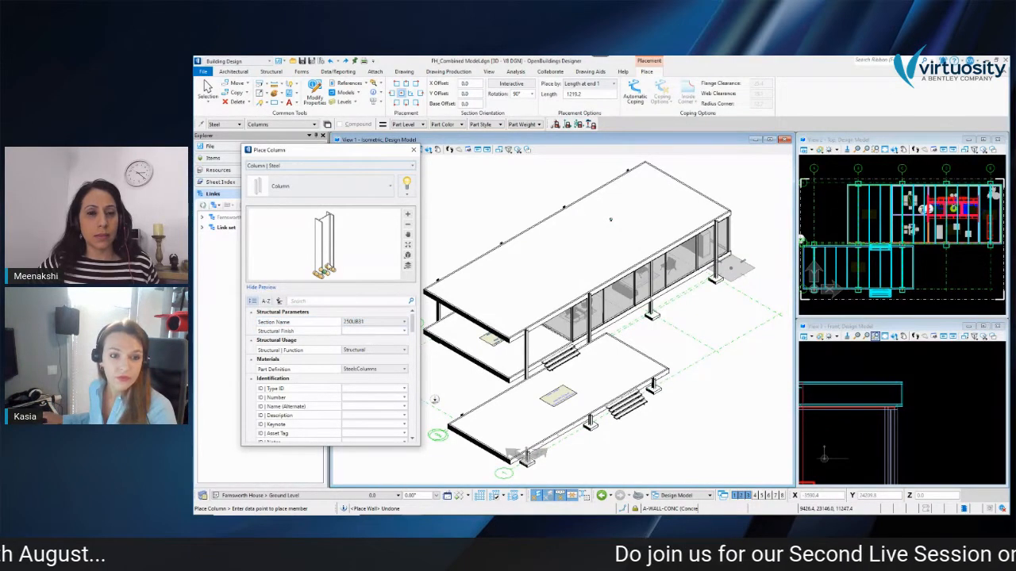
pyautogui.click(374, 187)
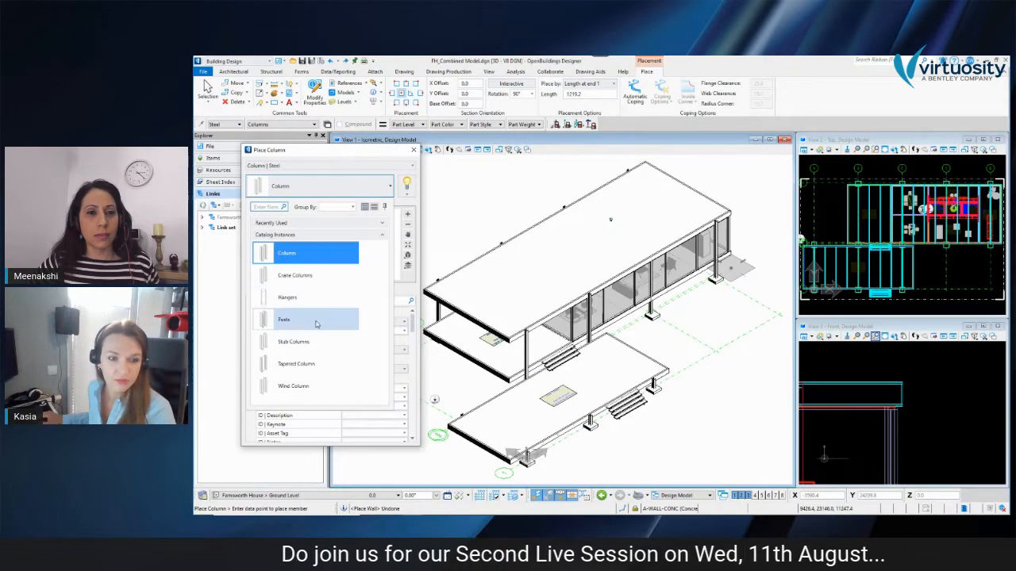
pyautogui.click(319, 156)
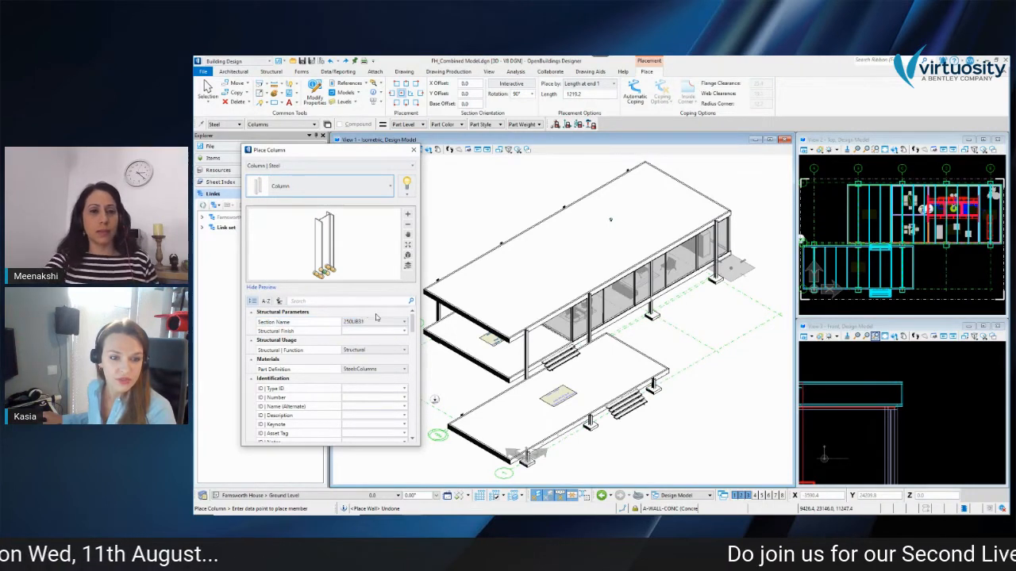
# Step: Review the steel column's identification, fire resistance, classification, LEED and structural data properties
pyautogui.scroll(-1, 372, 349)
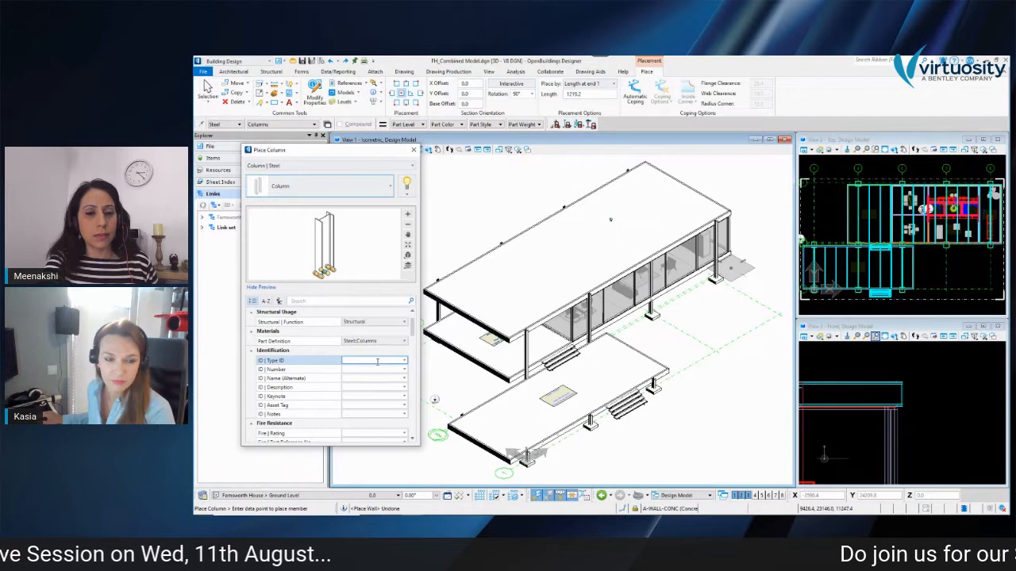
pyautogui.click(365, 369)
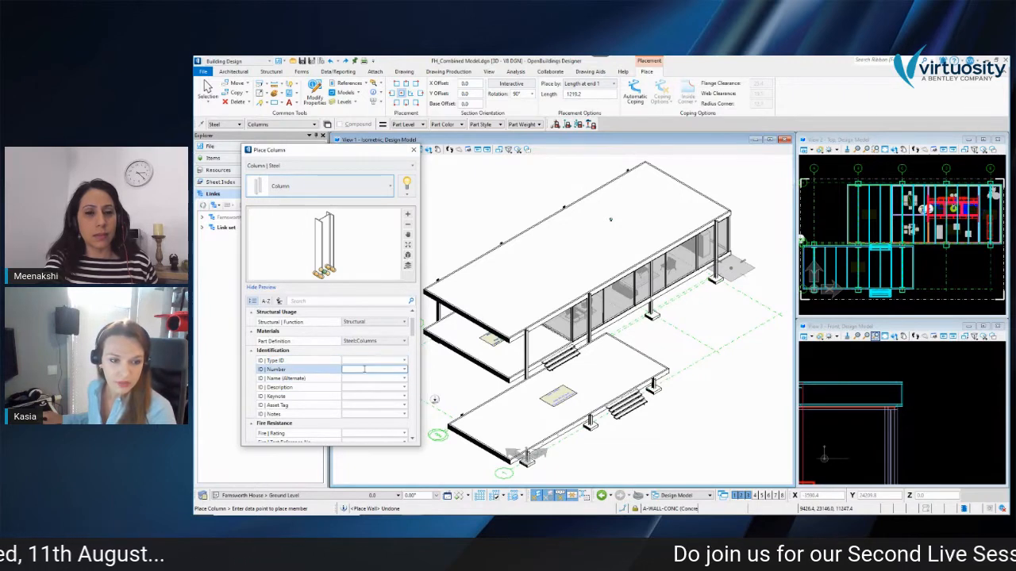
pyautogui.scroll(-1, 364, 369)
pyautogui.scroll(-3, 364, 368)
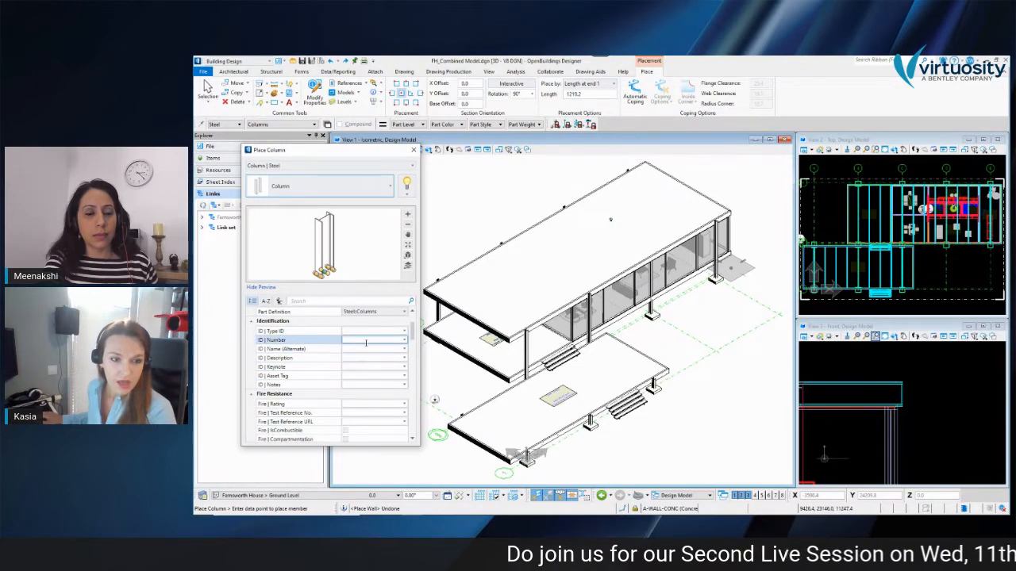
pyautogui.scroll(-1, 363, 355)
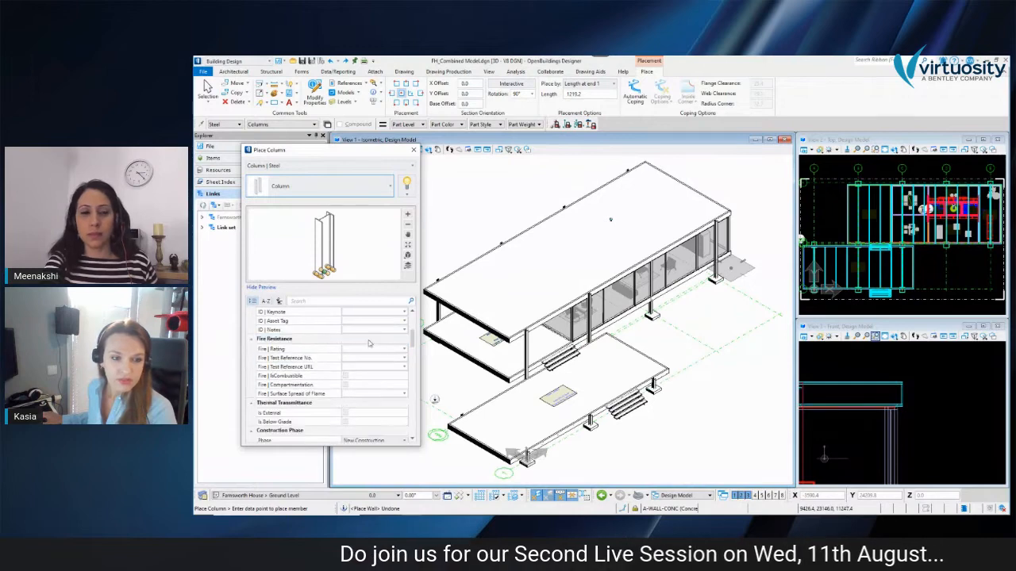
pyautogui.scroll(-3, 372, 351)
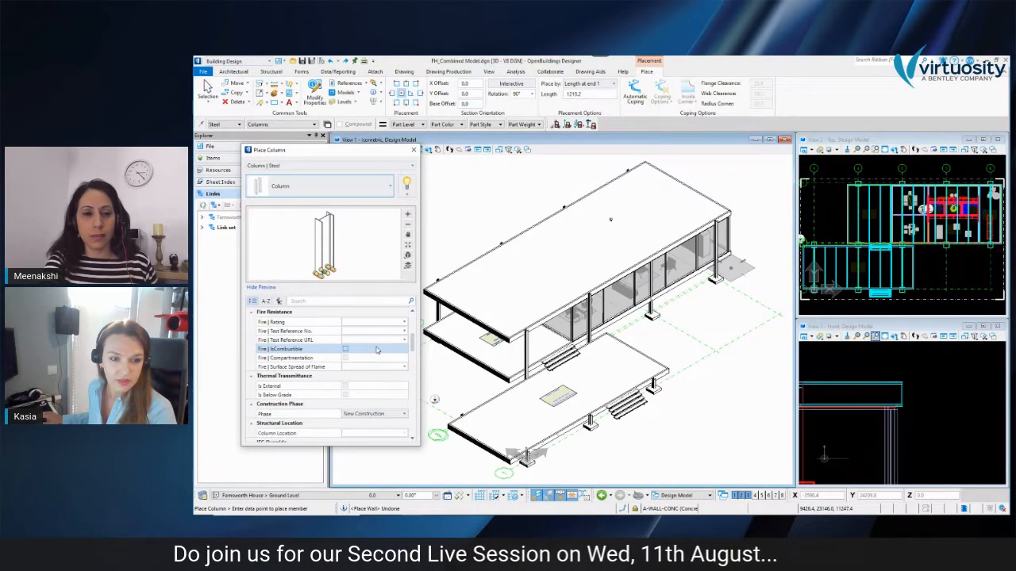
pyautogui.scroll(-6, 376, 350)
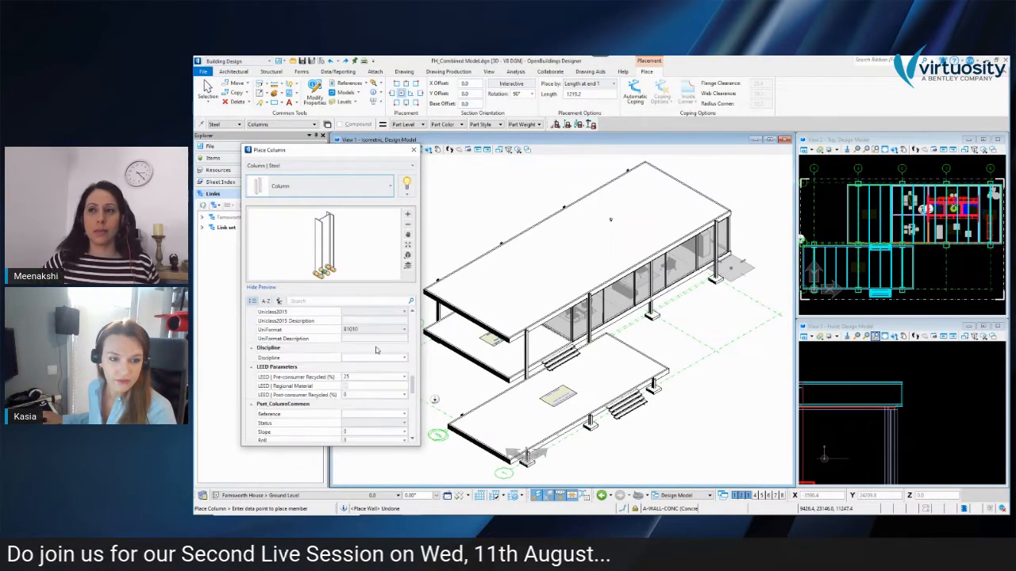
pyautogui.scroll(-4, 376, 350)
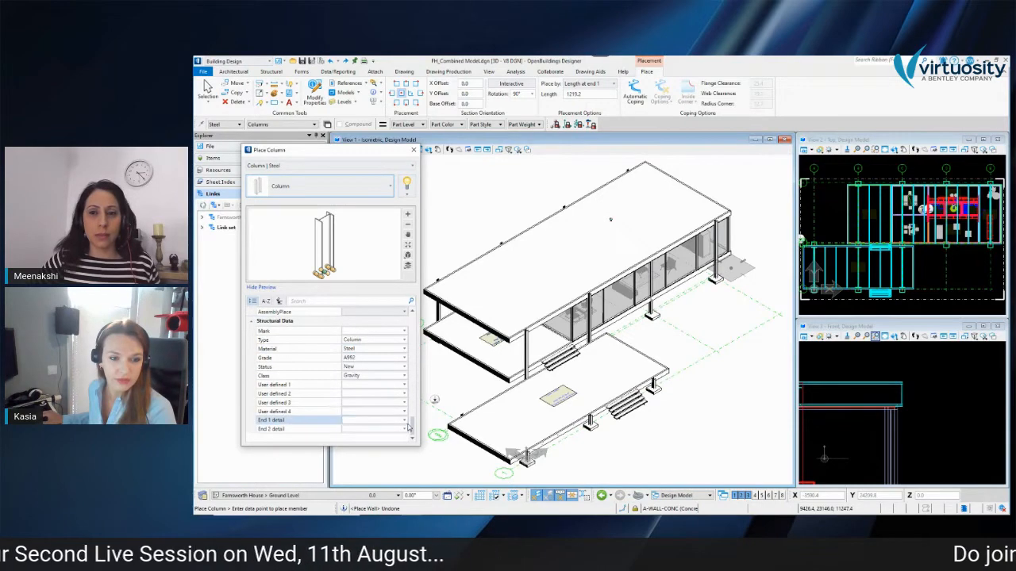
pyautogui.moveTo(411, 426); pyautogui.dragTo(410, 317)
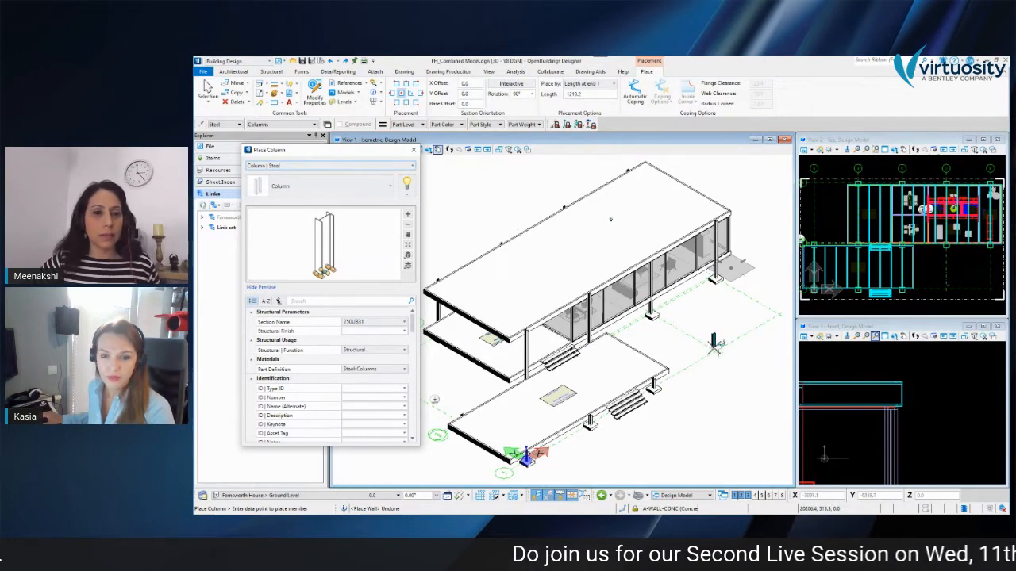
# Step: Check the available floors and snap modes for column placement, and inspect the column preview at the house's middle footing
pyautogui.click(305, 497)
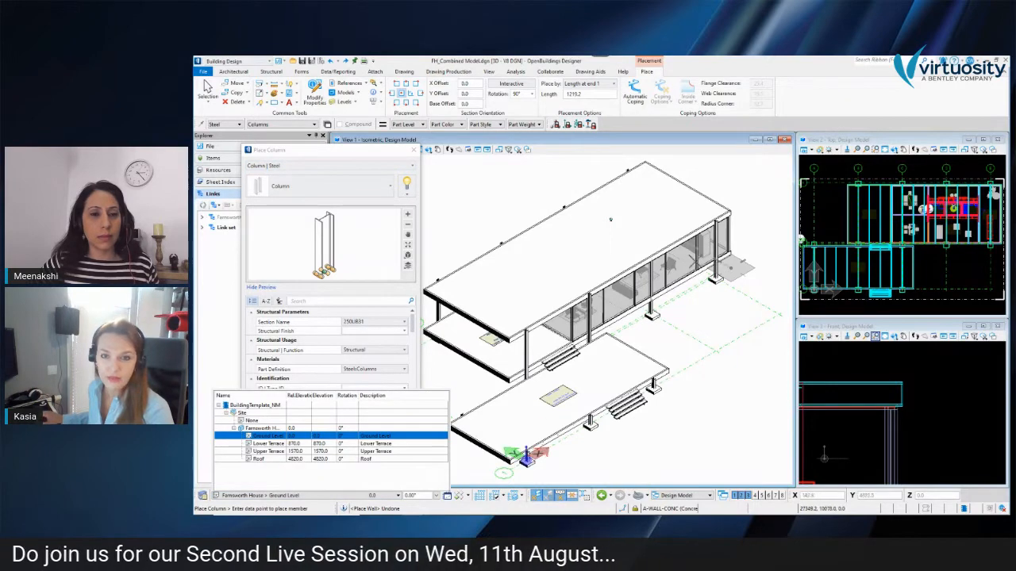
pyautogui.scroll(3, 720, 337)
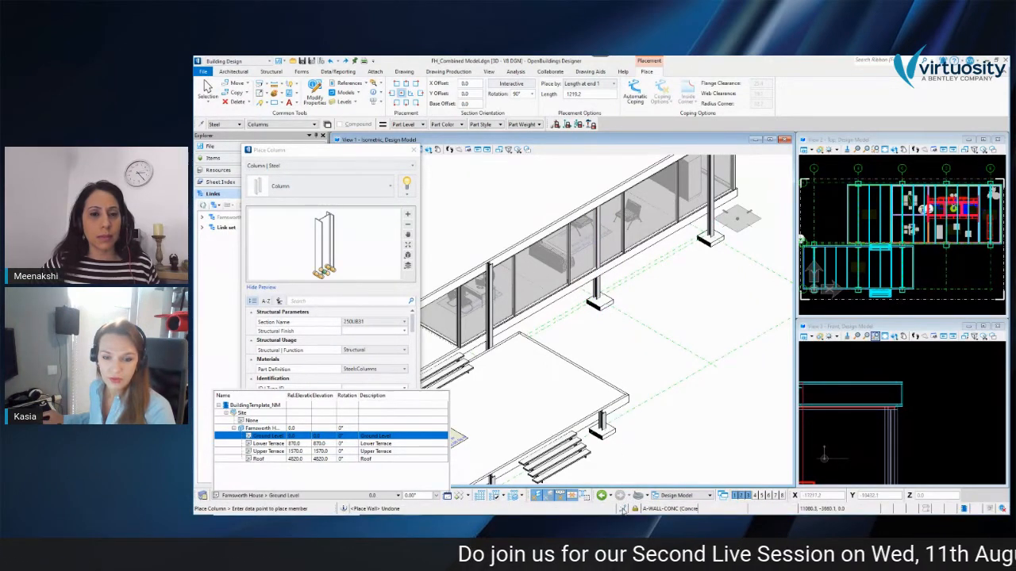
pyautogui.click(623, 509)
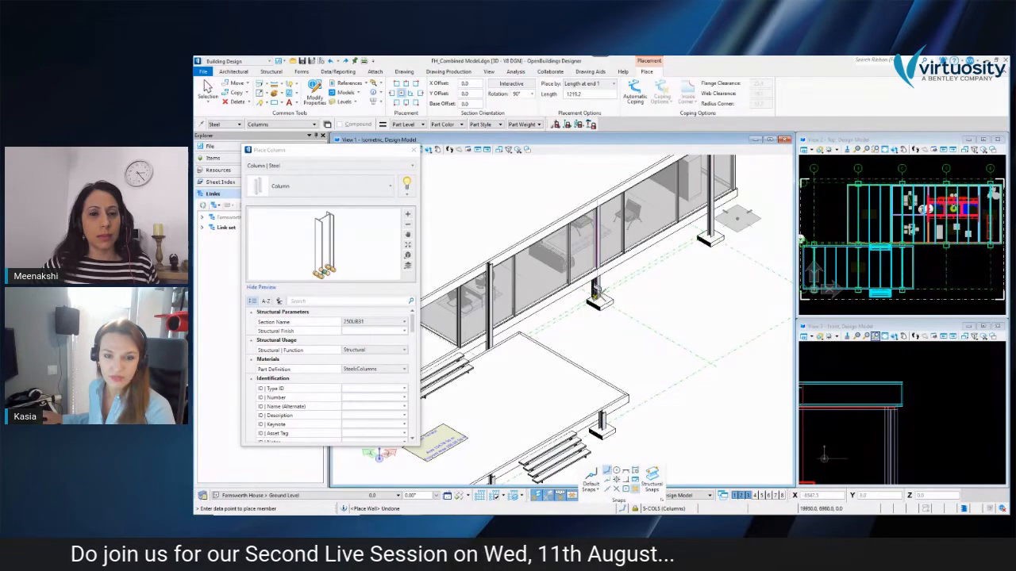
pyautogui.scroll(5, 596, 296)
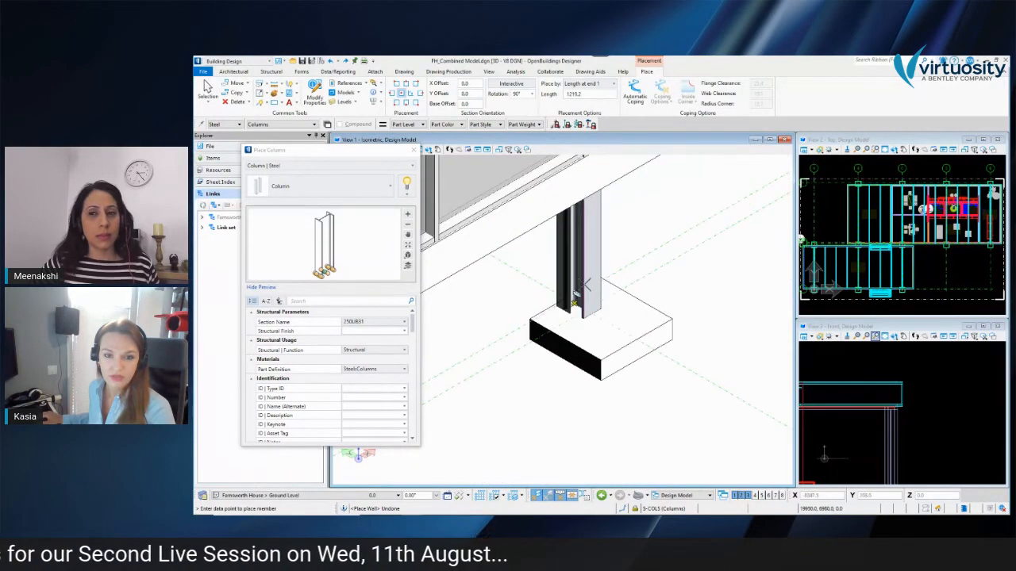
pyautogui.scroll(-8, 585, 284)
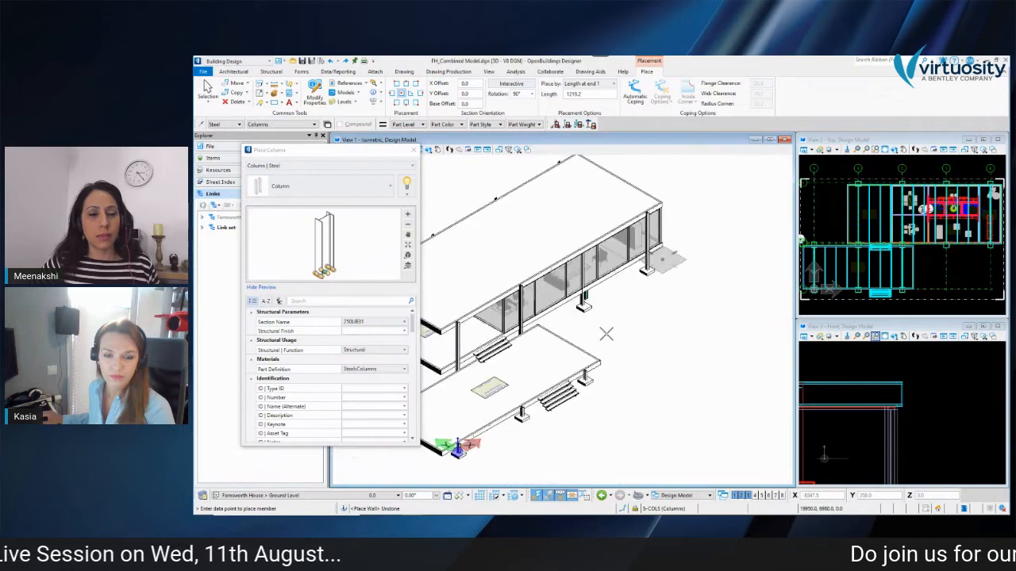
pyautogui.scroll(2, 560, 331)
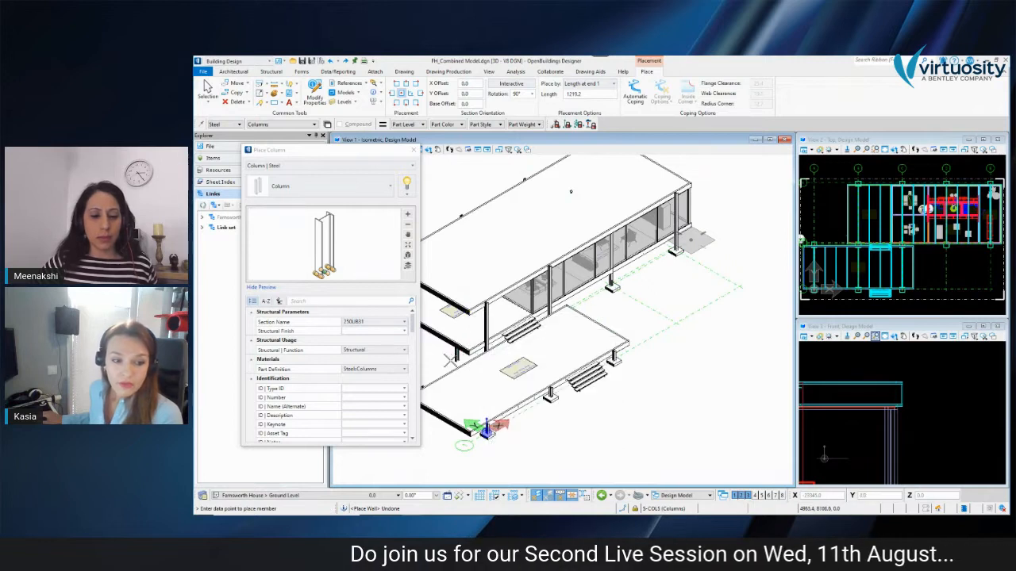
pyautogui.moveTo(302, 513)
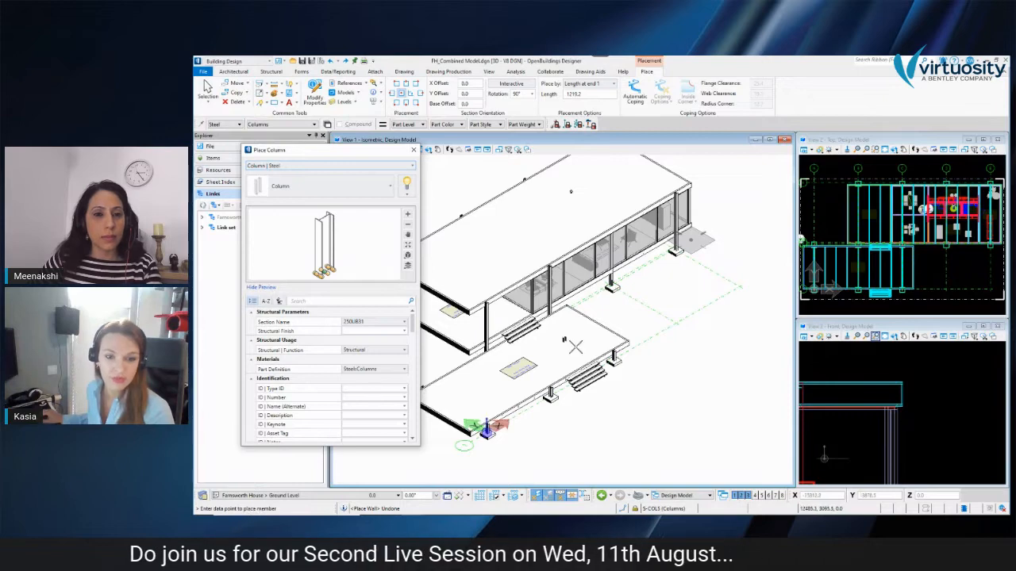
# Step: Place a 250UB31 steel column with length 1219.2 at the outer corner grid intersection on the Ground Level
pyautogui.scroll(1, 743, 281)
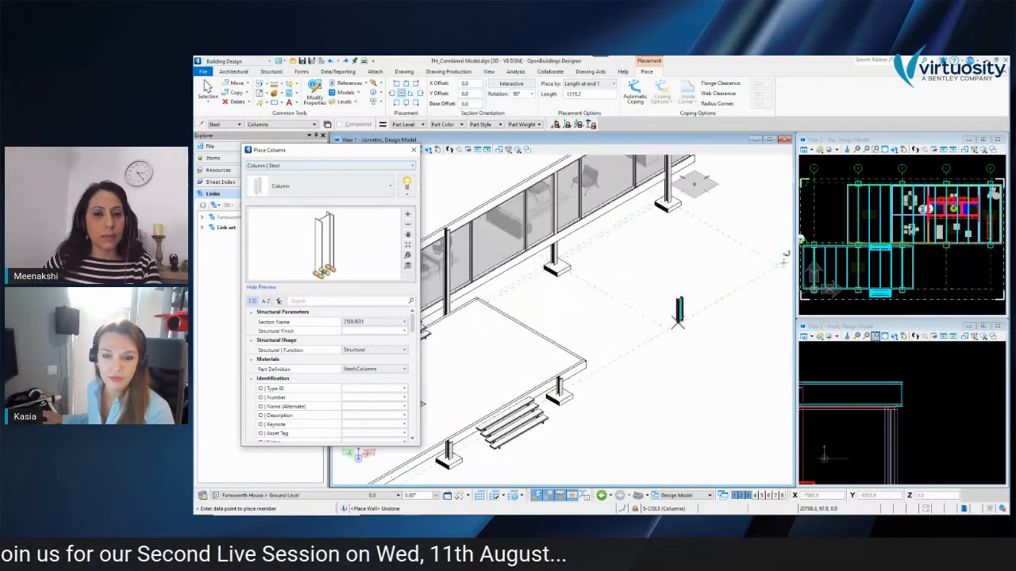
pyautogui.scroll(-1, 724, 292)
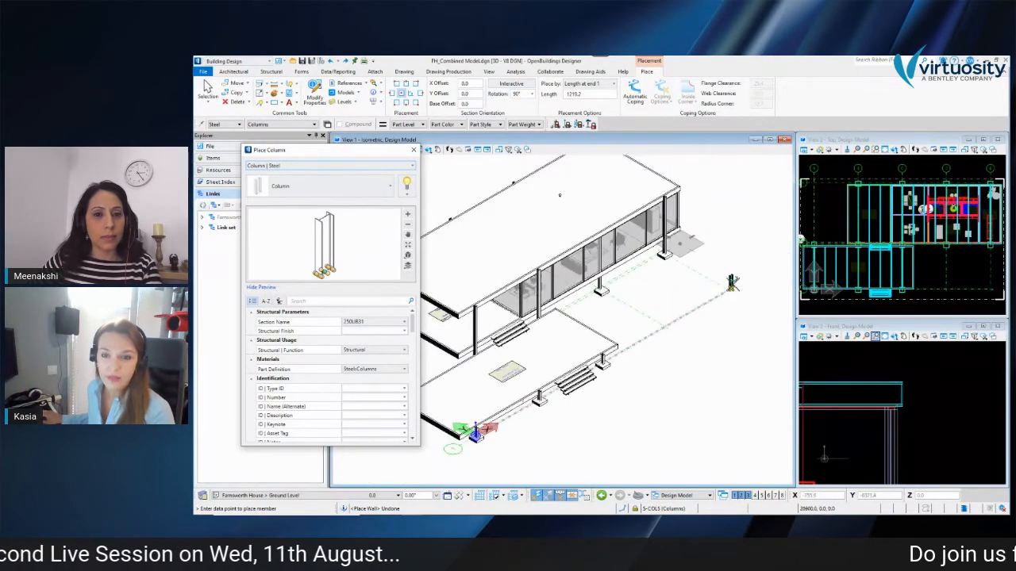
pyautogui.click(731, 291)
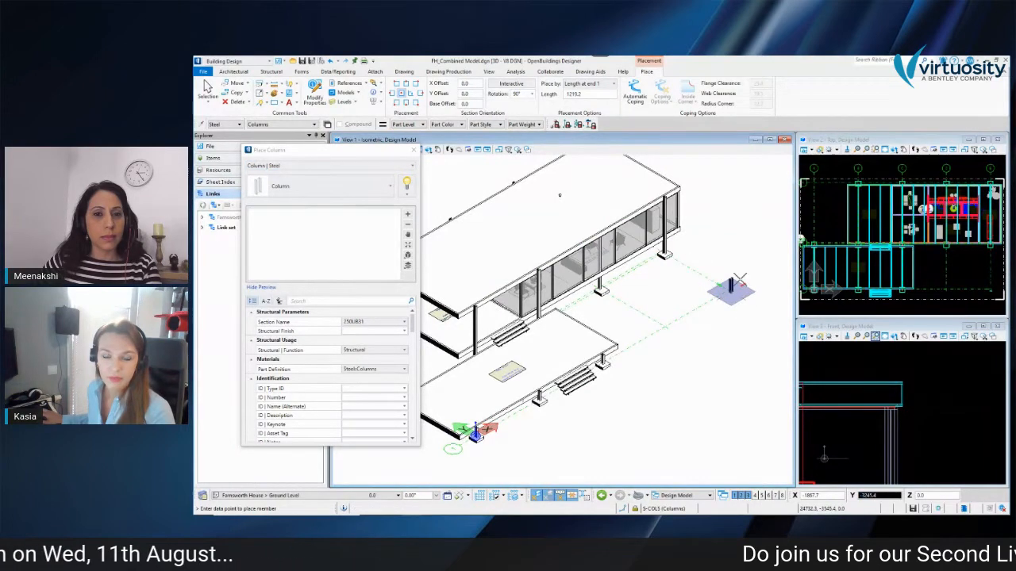
# Step: End column placement and delete the steel column at the outer corner grid intersection, then close its properties
pyautogui.press('Escape')
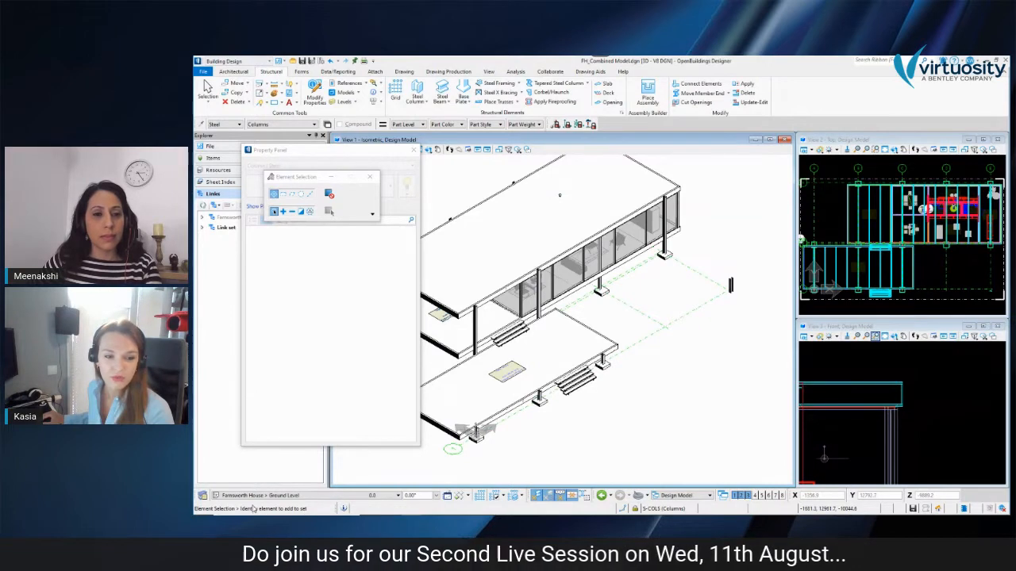
pyautogui.scroll(3, 730, 266)
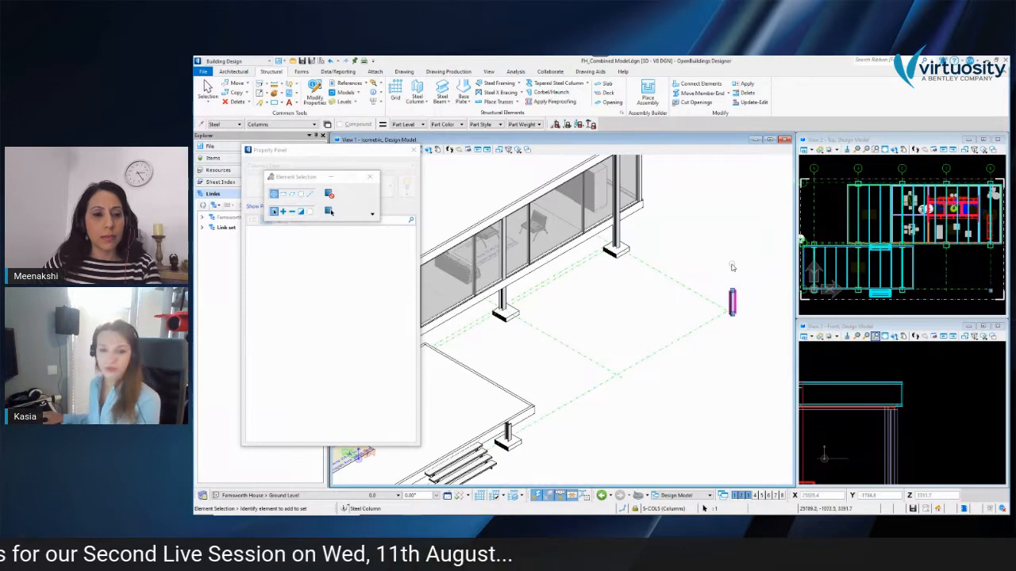
pyautogui.click(414, 150)
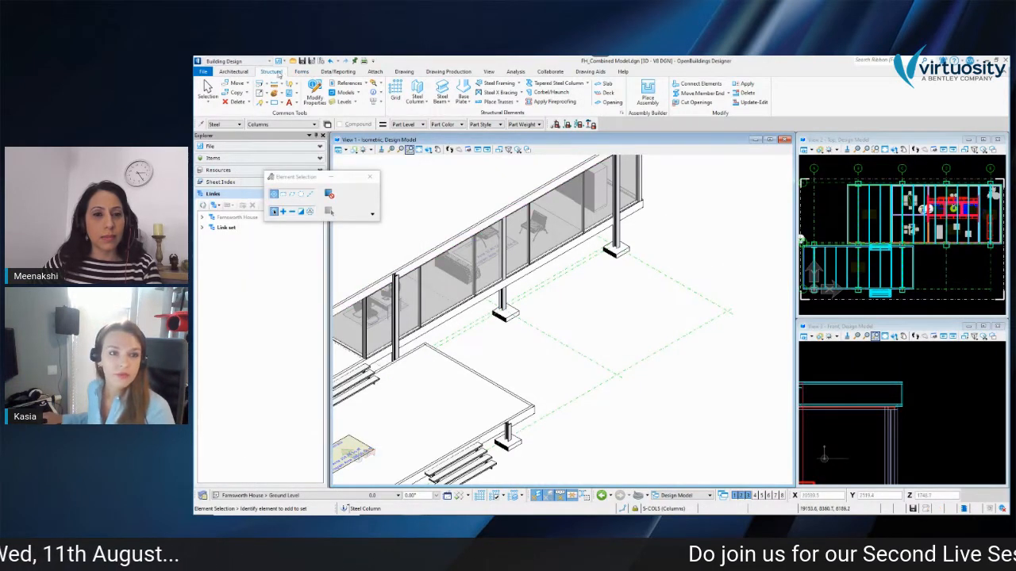
# Step: Start placing an architectural Insitu Concrete wall and review its dimensions, parameters, materials, identification, acoustic and fire properties
pyautogui.click(240, 74)
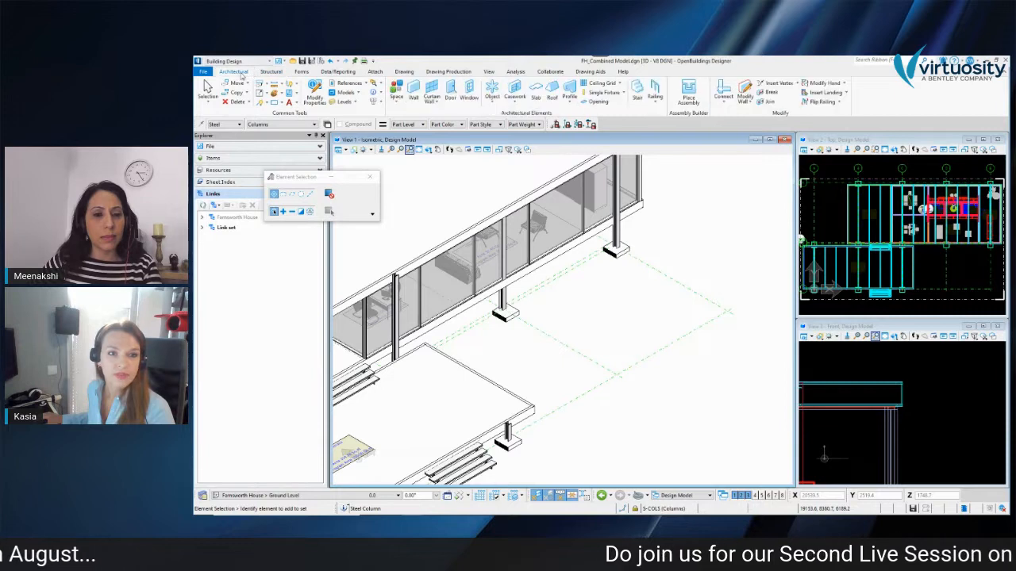
pyautogui.click(418, 102)
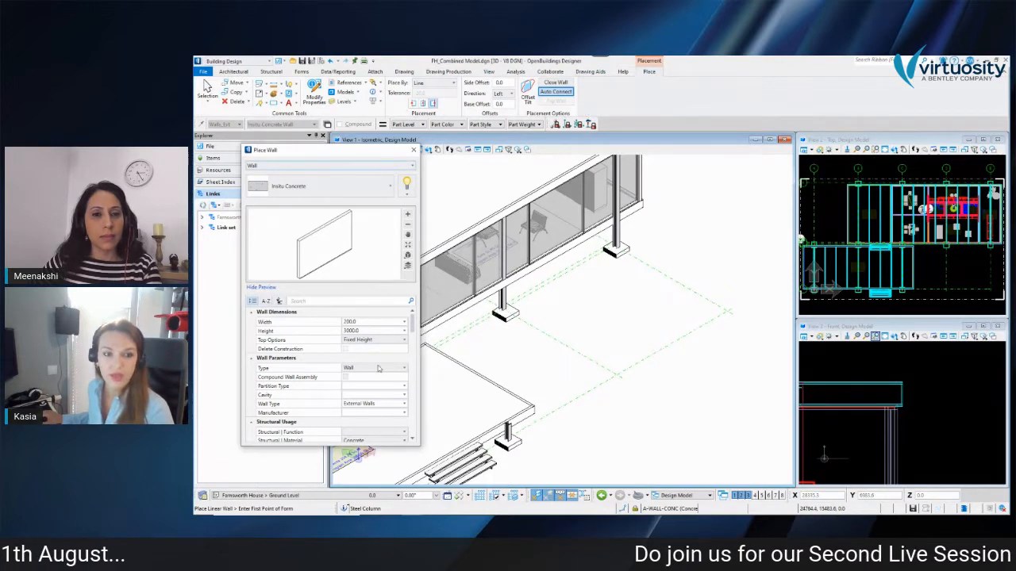
pyautogui.click(357, 341)
pyautogui.scroll(-8, 357, 343)
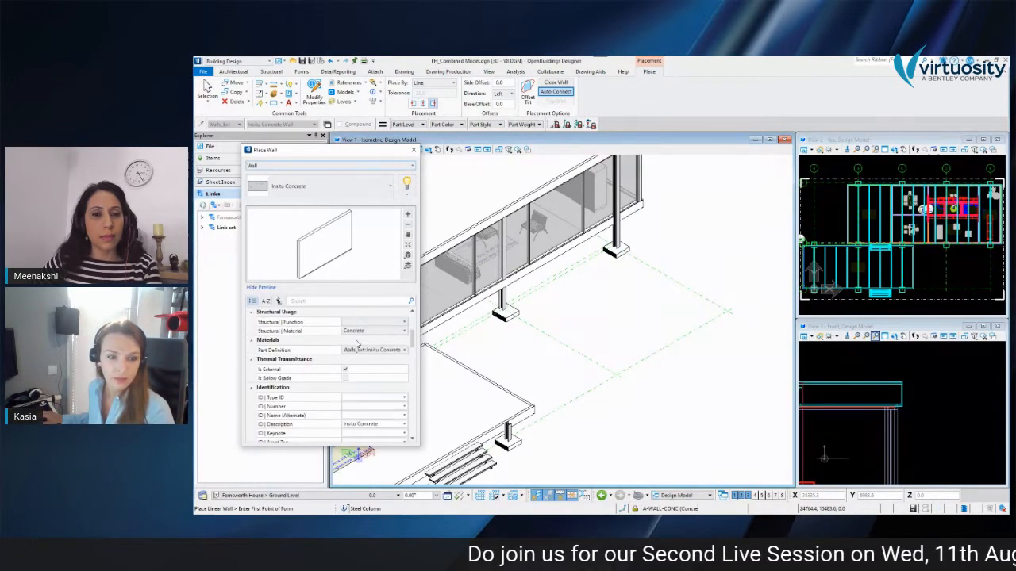
pyautogui.scroll(-10, 357, 343)
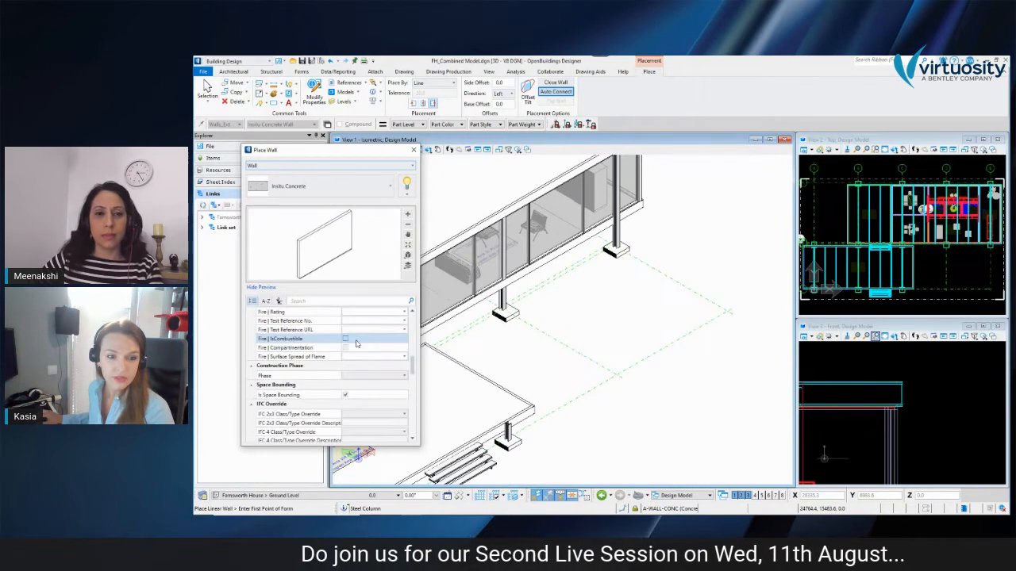
pyautogui.scroll(10, 356, 341)
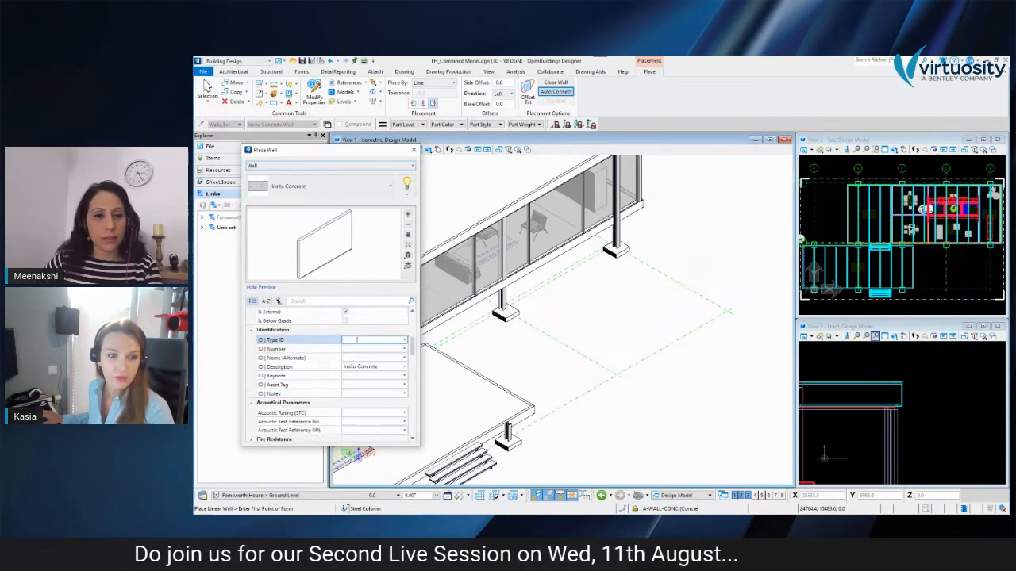
pyautogui.scroll(6, 357, 343)
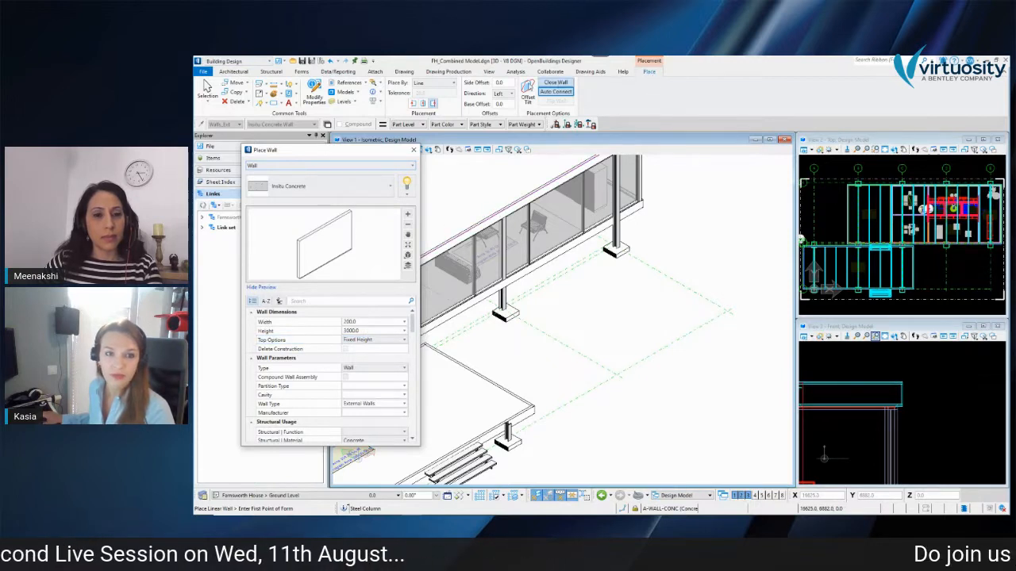
# Step: Check the available wall placement methods, from Line to From Space, and leave wall placement without drawing a wall
pyautogui.click(453, 83)
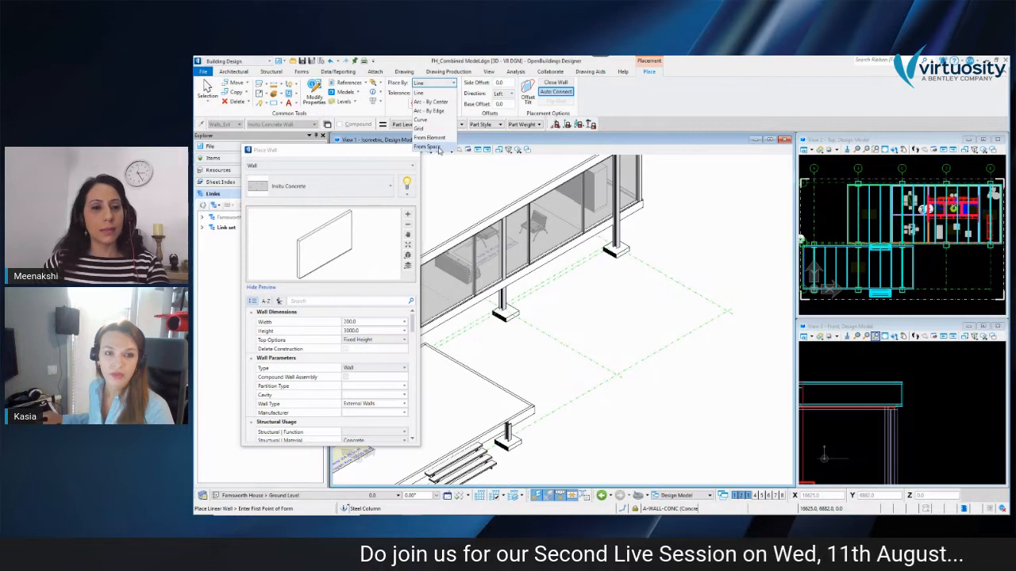
pyautogui.click(396, 160)
pyautogui.click(412, 151)
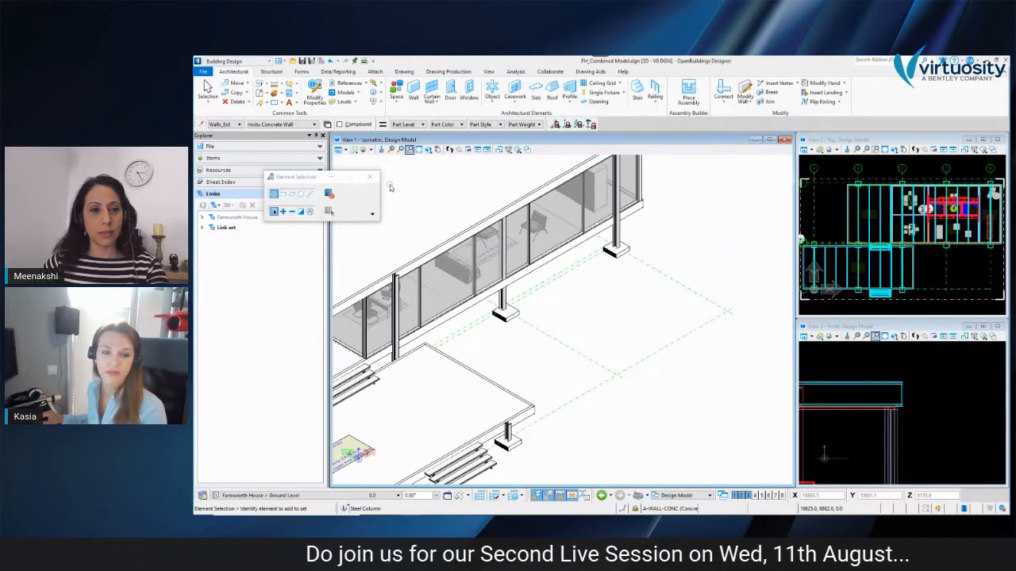
# Step: Set up a floor plan for the Upper Terrace building floor, using the Arch - Floor Plan drawing seed
pyautogui.click(419, 151)
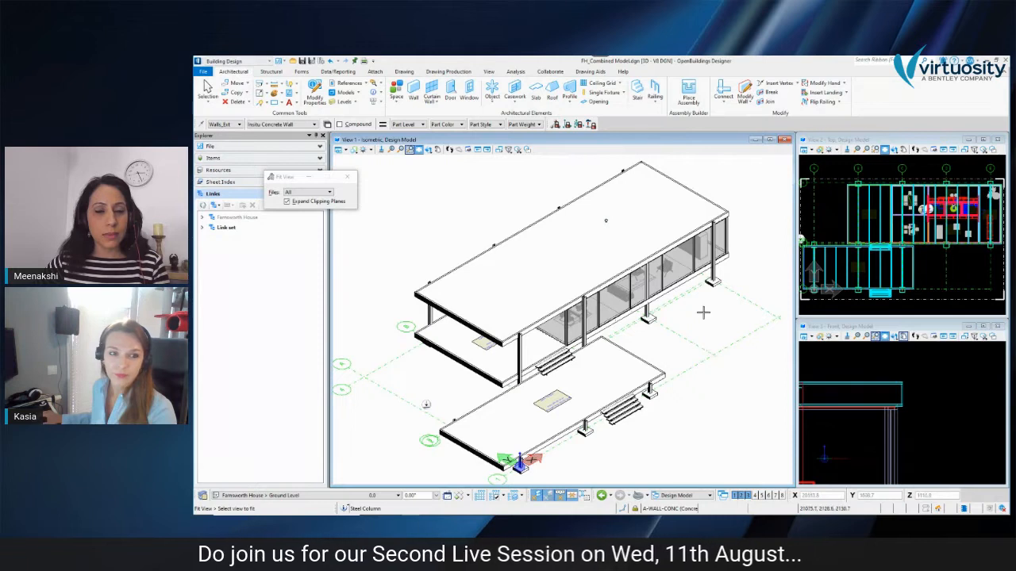
pyautogui.click(346, 176)
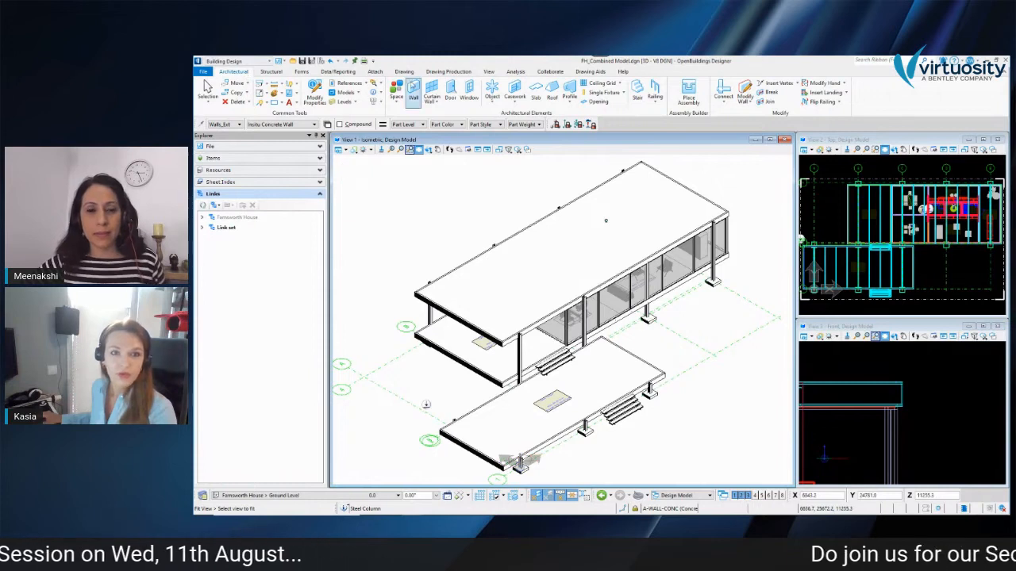
pyautogui.click(437, 74)
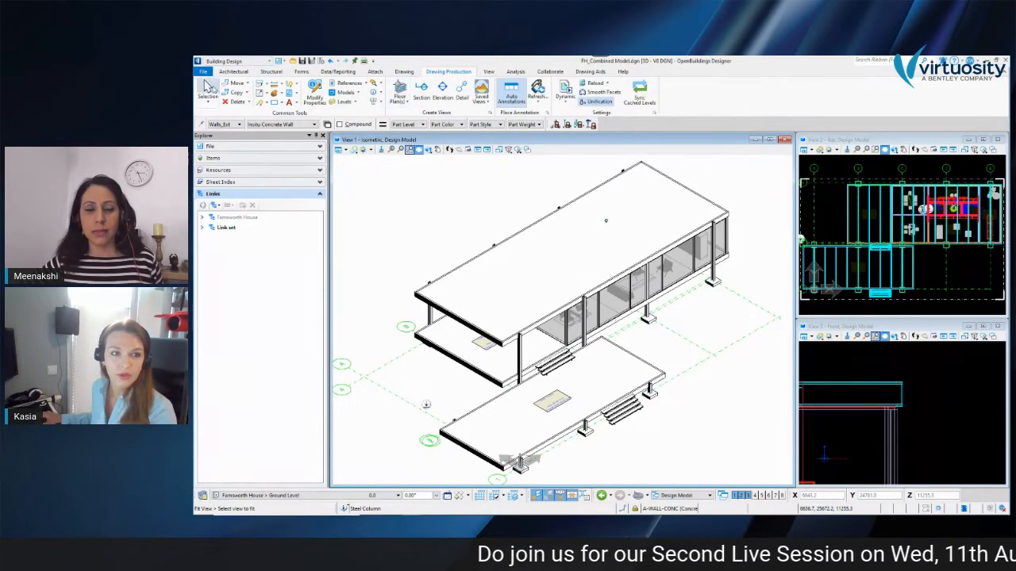
pyautogui.click(207, 89)
pyautogui.click(400, 99)
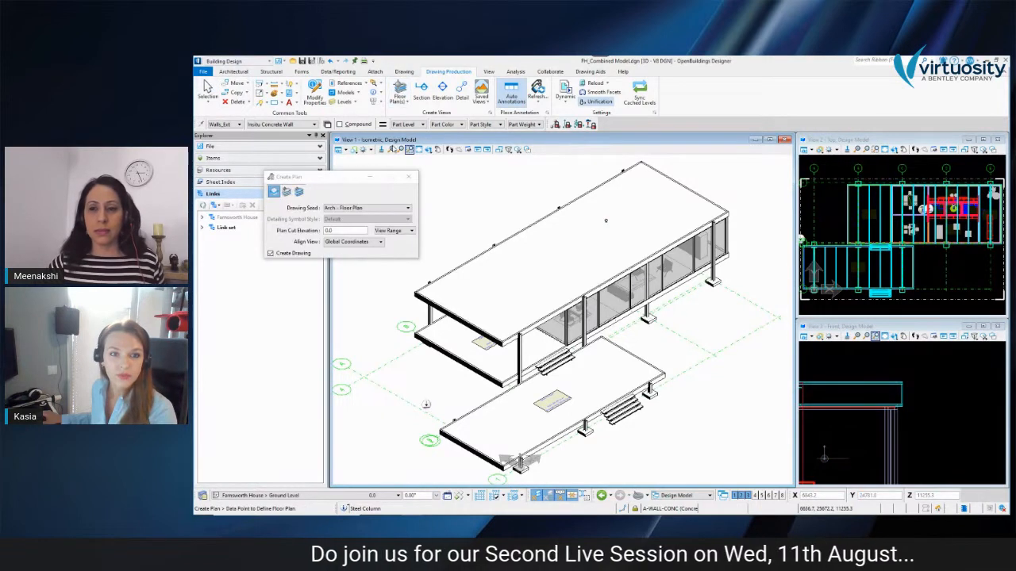
pyautogui.click(286, 193)
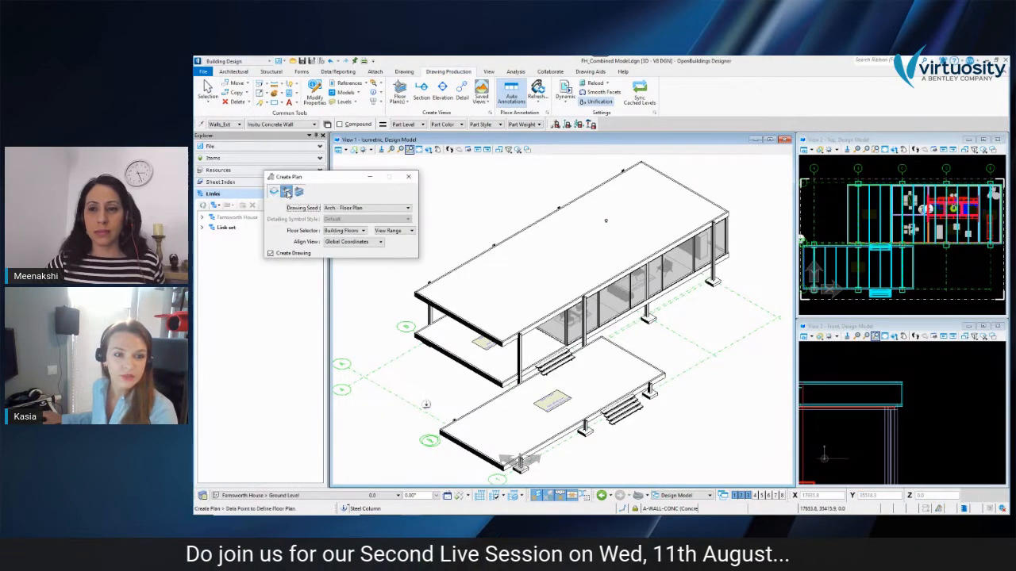
pyautogui.click(363, 231)
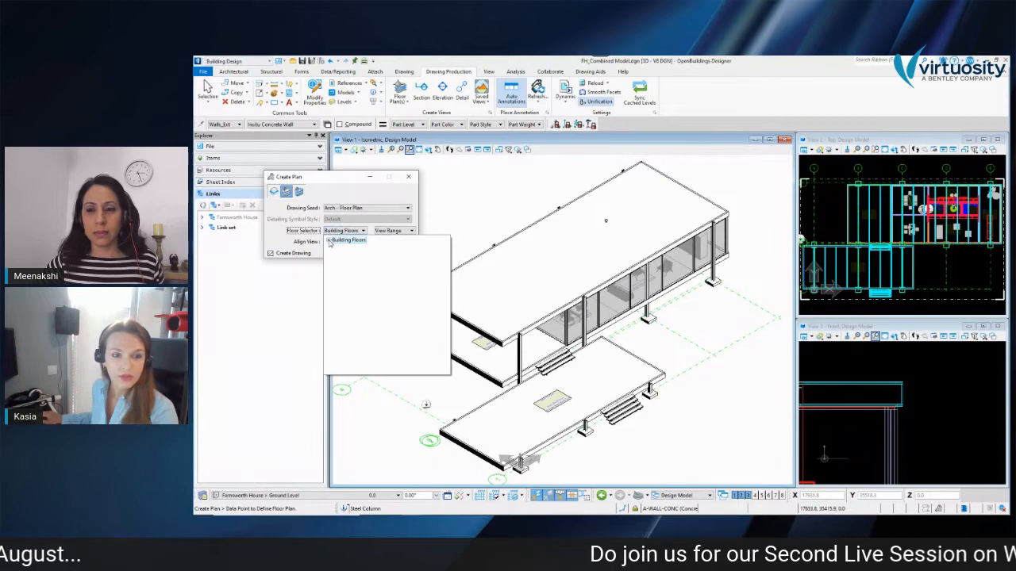
pyautogui.click(329, 240)
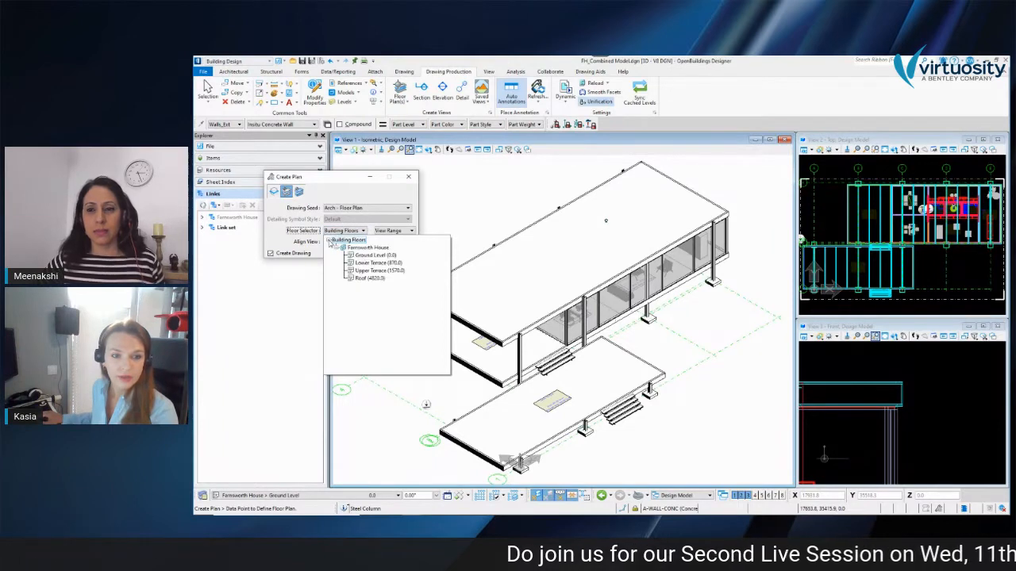
pyautogui.click(372, 270)
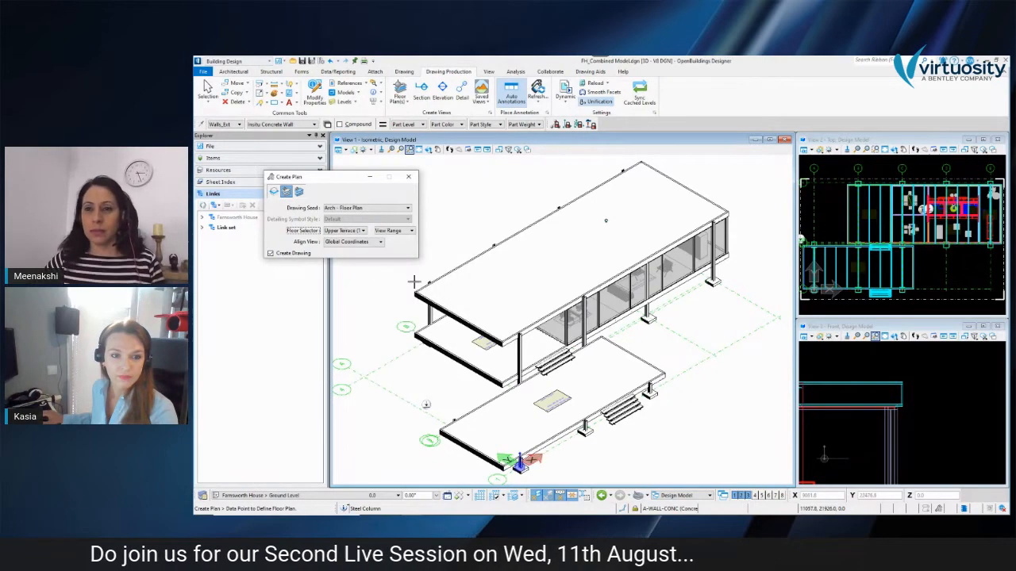
# Step: Place the Upper Terrace floor plan in the isometric view and dismiss the drawing creation settings without creating a drawing
pyautogui.click(697, 322)
pyautogui.click(674, 317)
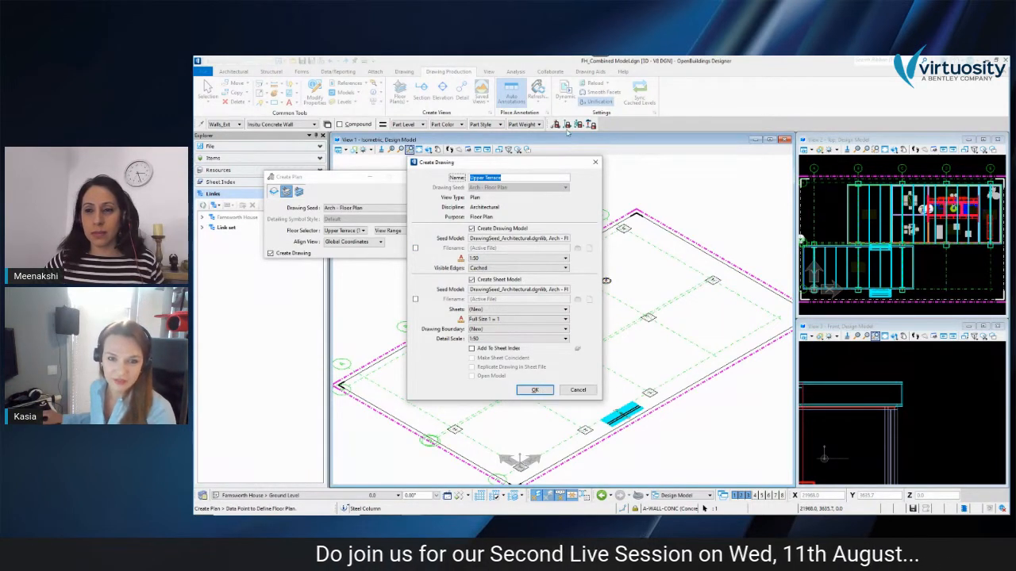
pyautogui.click(596, 164)
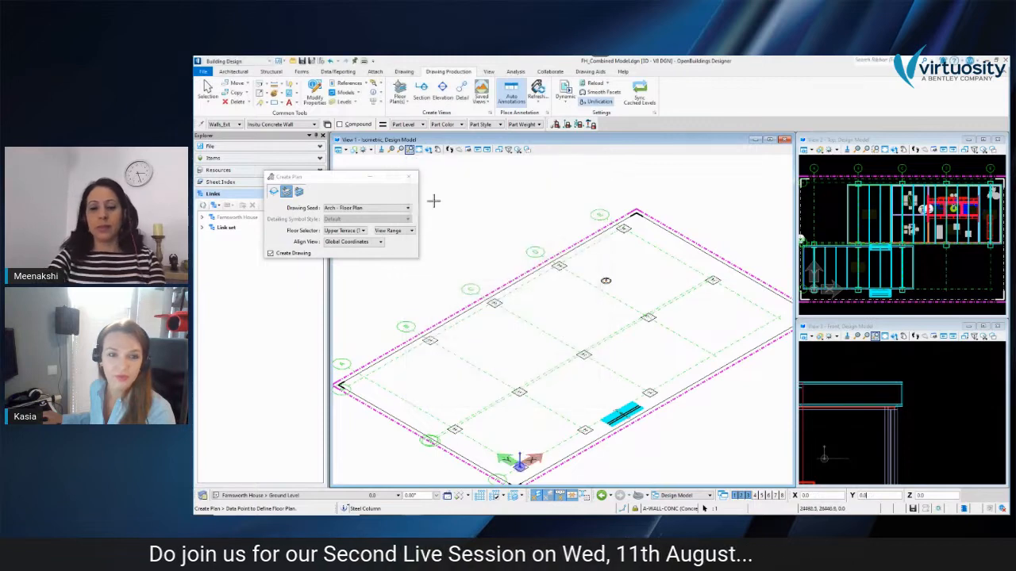
# Step: Open the Architectural Plan drawing from the link set's All Drawings and examine its room labels and dimensions
pyautogui.click(202, 233)
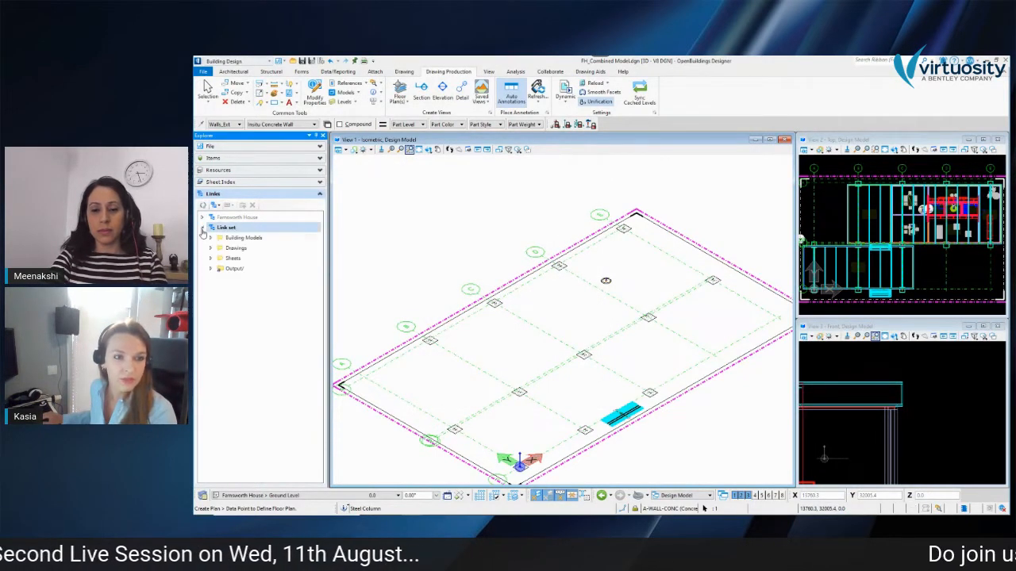
pyautogui.click(211, 249)
pyautogui.click(220, 258)
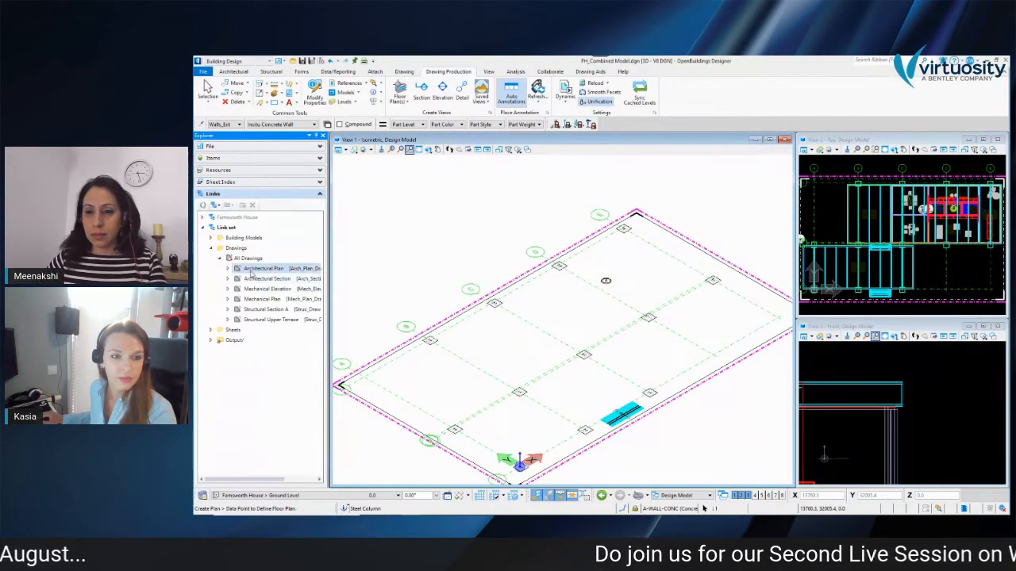
pyautogui.doubleClick(253, 271)
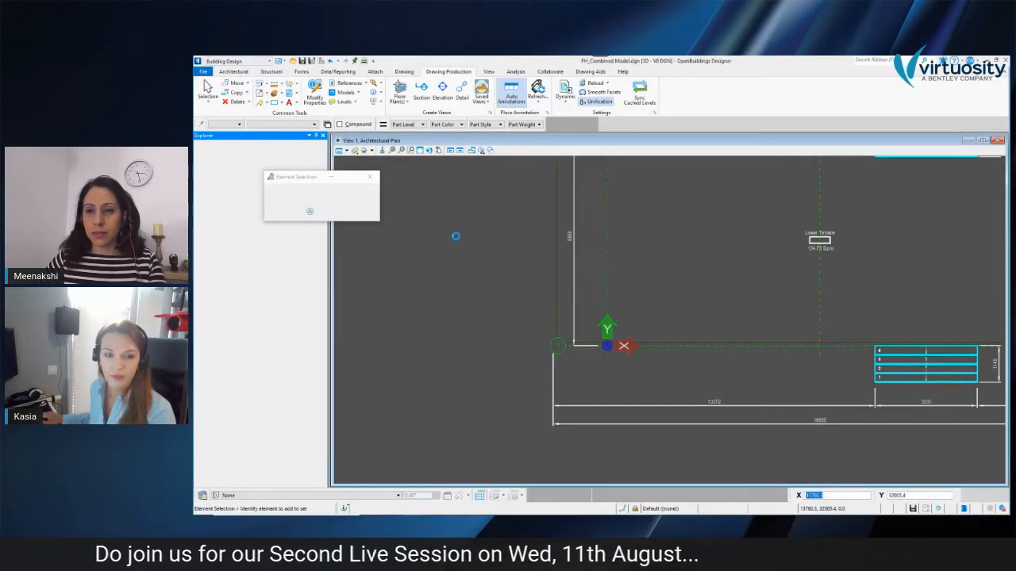
pyautogui.click(420, 150)
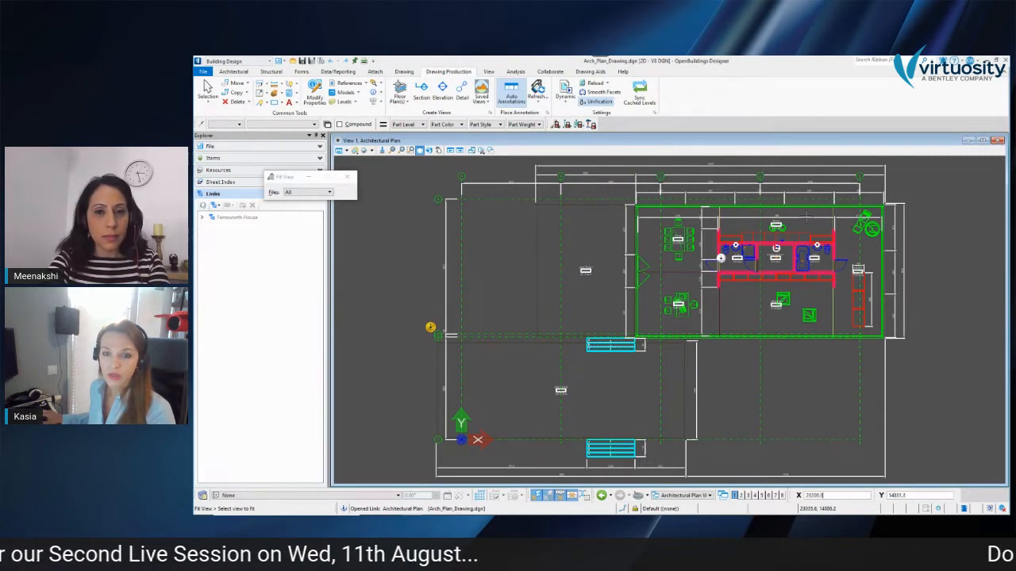
pyautogui.scroll(2, 805, 216)
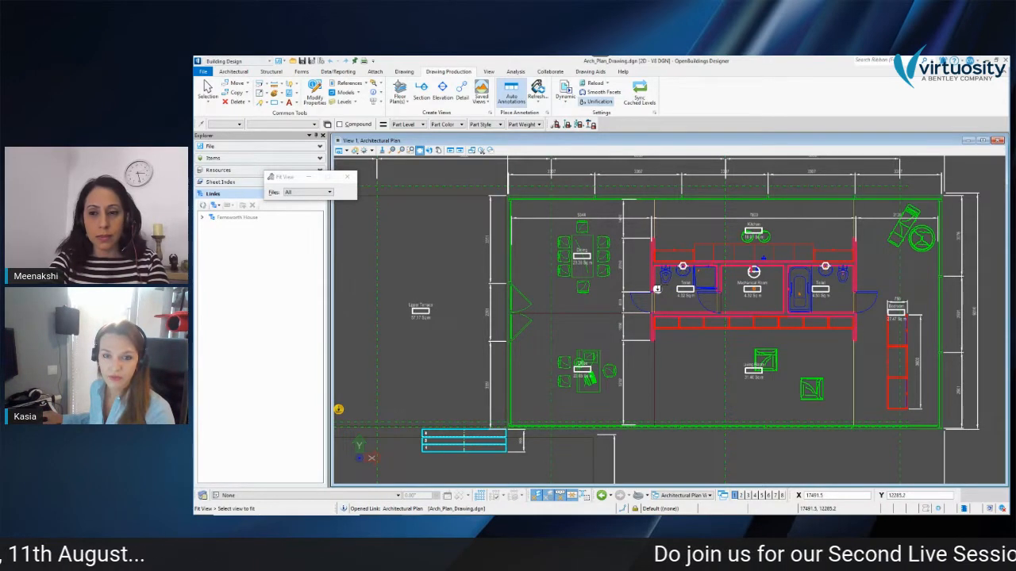
pyautogui.scroll(-2, 657, 290)
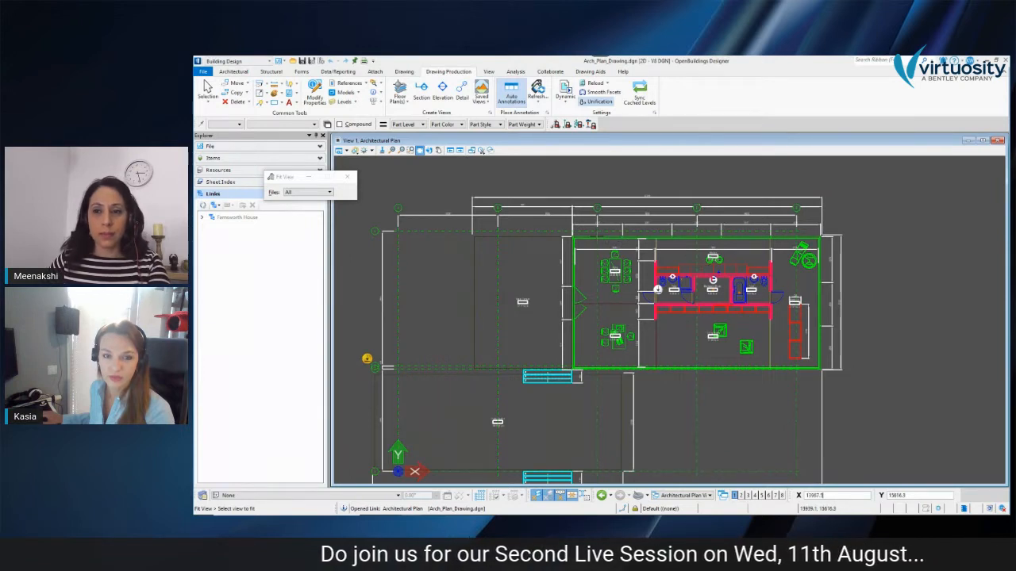
pyautogui.scroll(2, 656, 207)
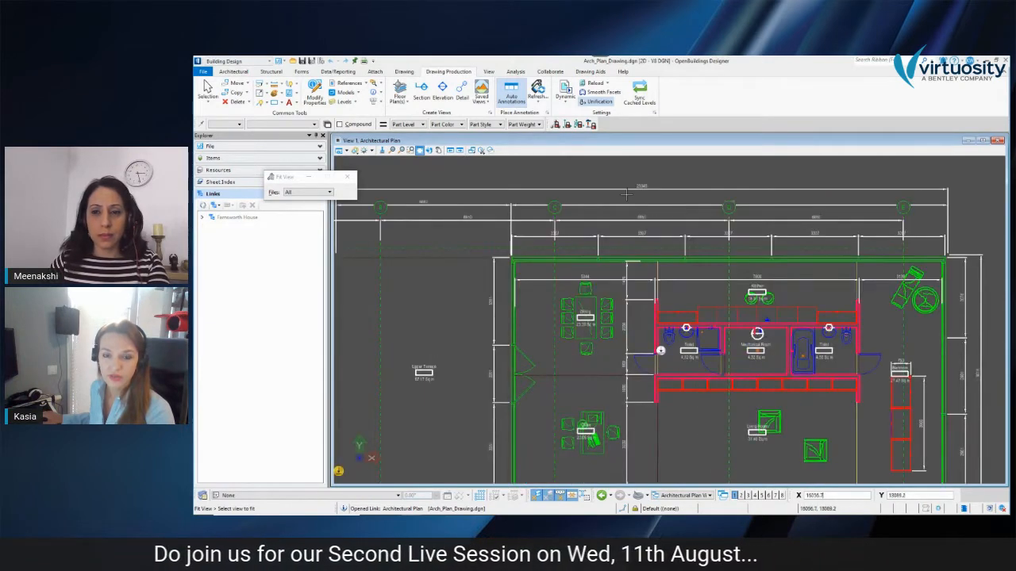
# Step: Place the bold text "Additional title" beside the Kitchen label on the architectural plan
pyautogui.click(404, 72)
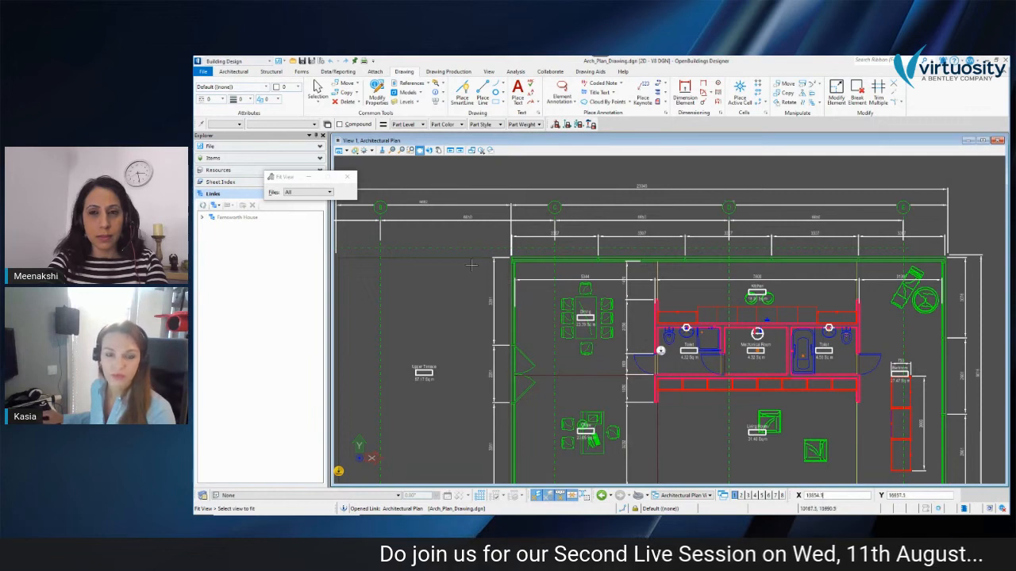
pyautogui.click(518, 91)
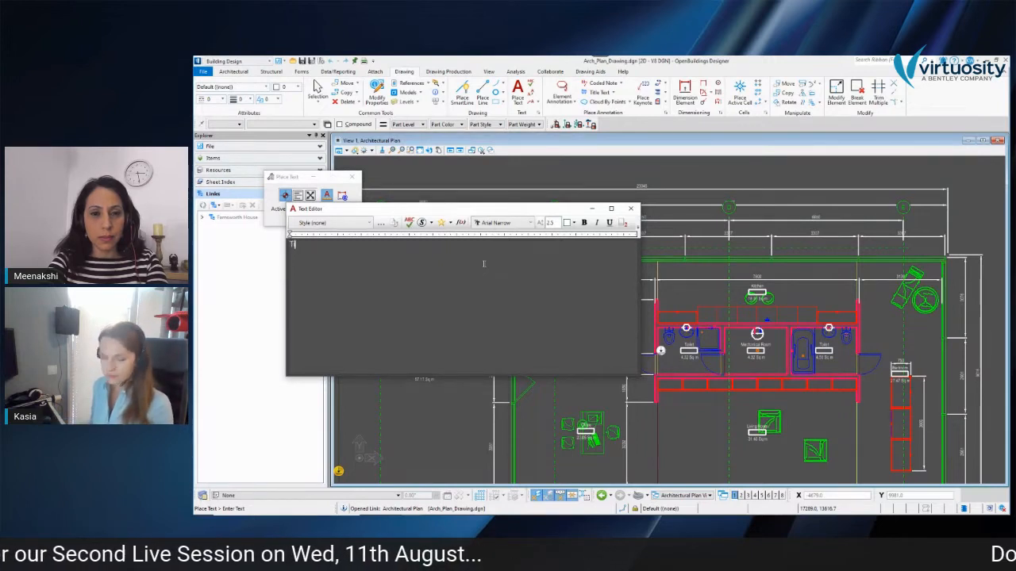
pyautogui.write('Ac')
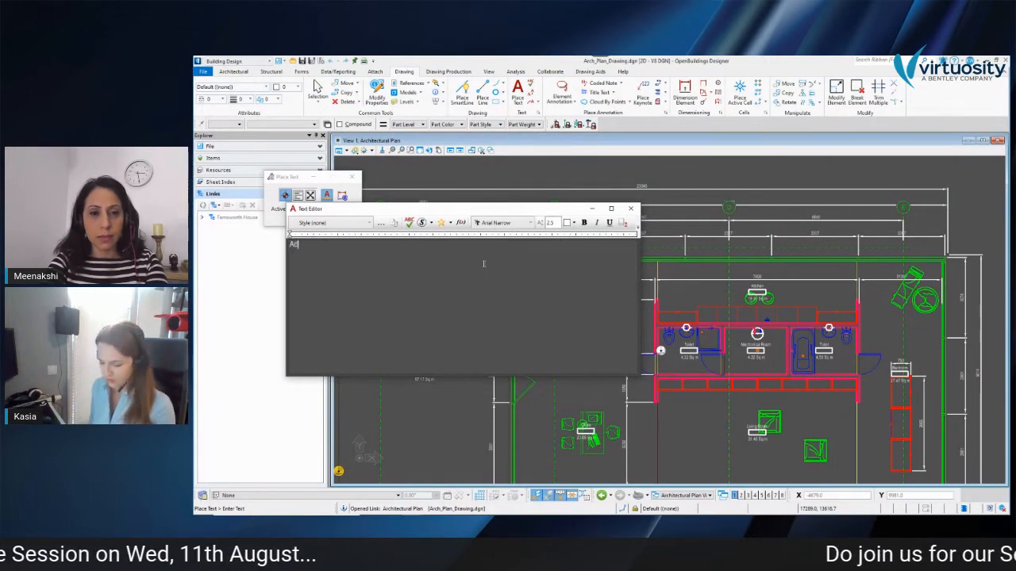
pyautogui.write('ditional title')
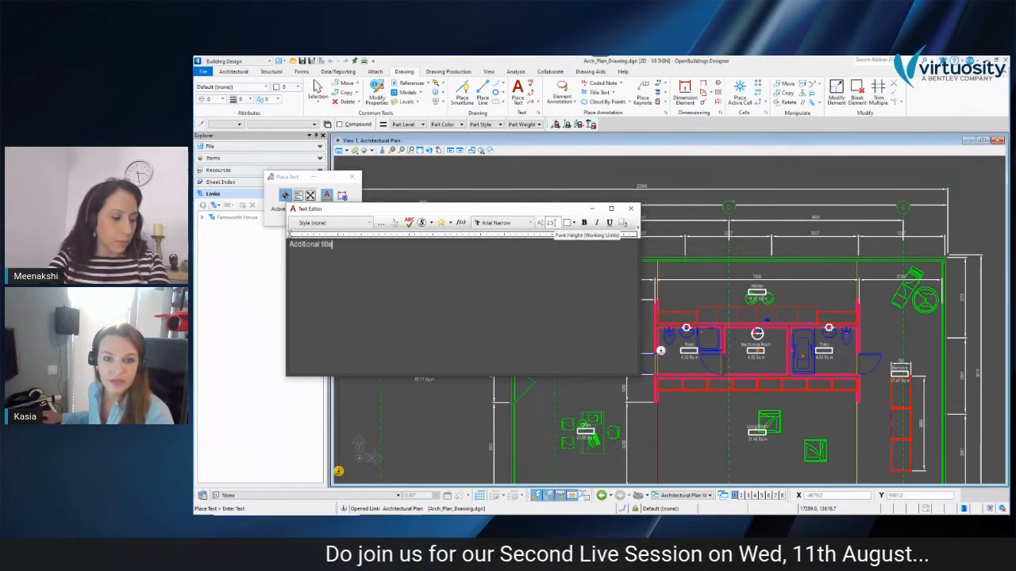
pyautogui.moveTo(334, 245); pyautogui.dragTo(289, 245)
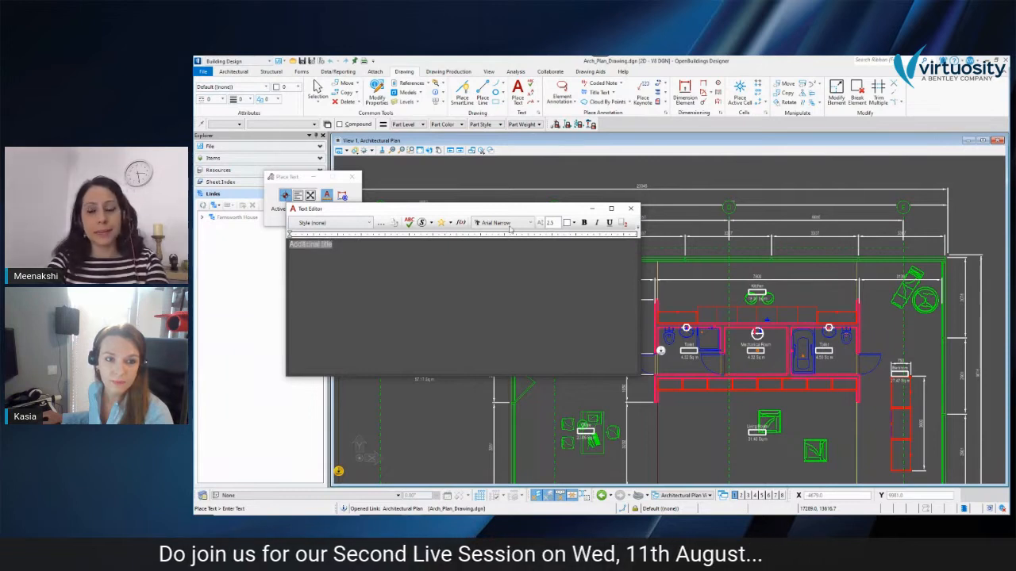
pyautogui.click(584, 222)
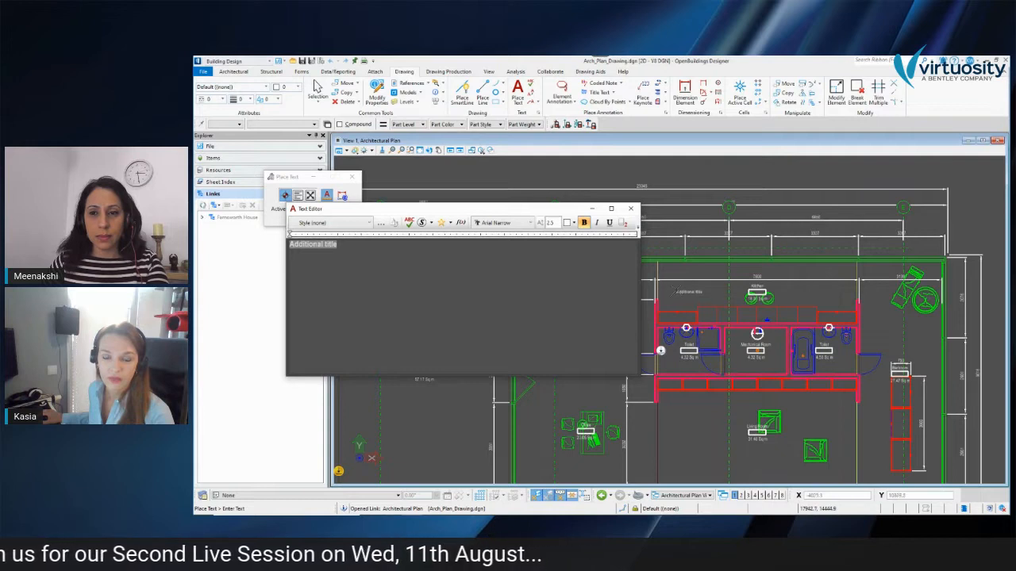
pyautogui.click(677, 291)
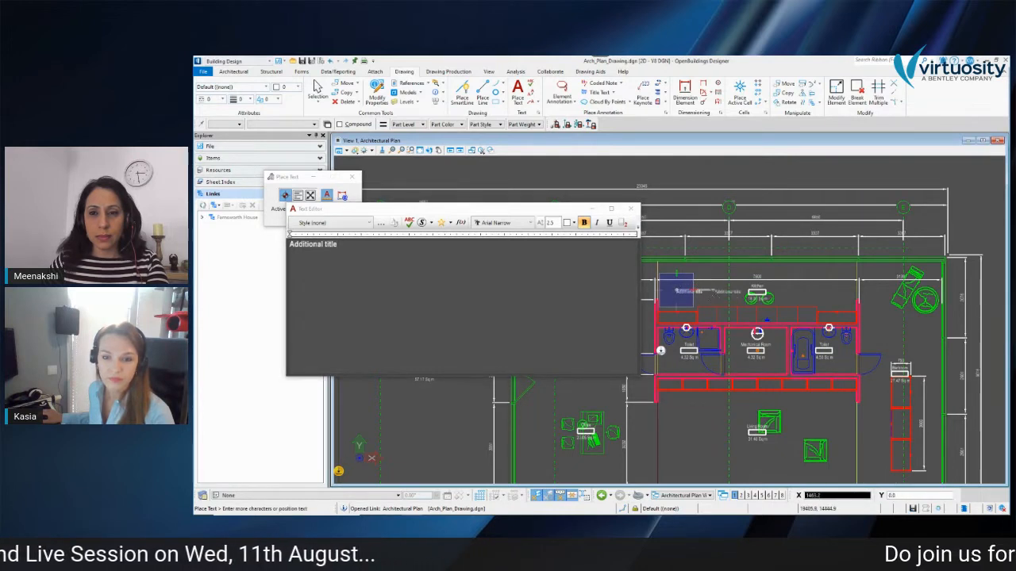
# Step: End text placement on the architectural plan and close the text editor
pyautogui.rightClick(715, 292)
pyautogui.click(631, 209)
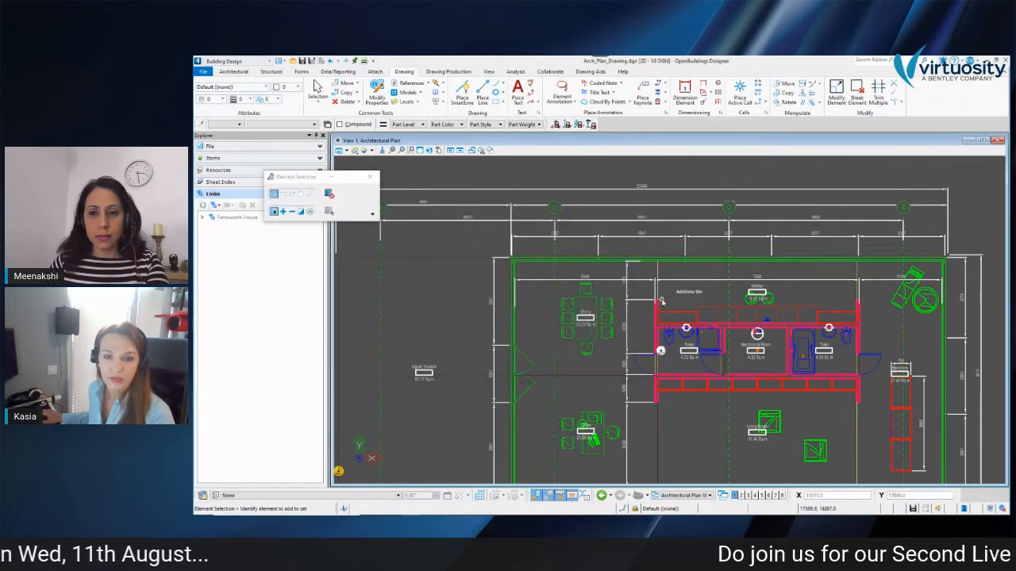
# Step: Open the design model FH_Arch_02.dgn through the plan callout marker on the Architectural Plan drawing
pyautogui.scroll(-2, 674, 309)
pyautogui.scroll(-3, 692, 373)
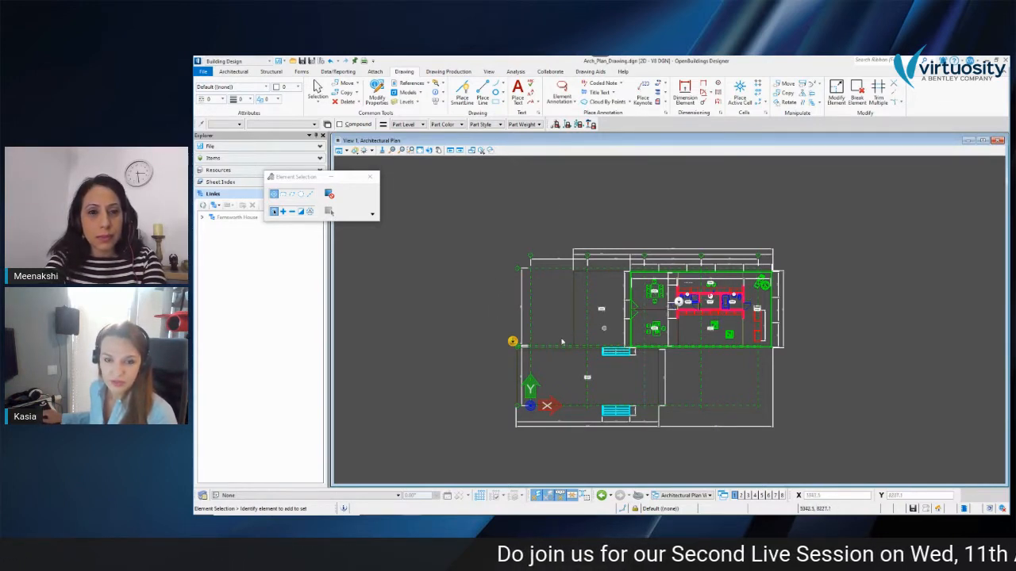
pyautogui.moveTo(510, 343)
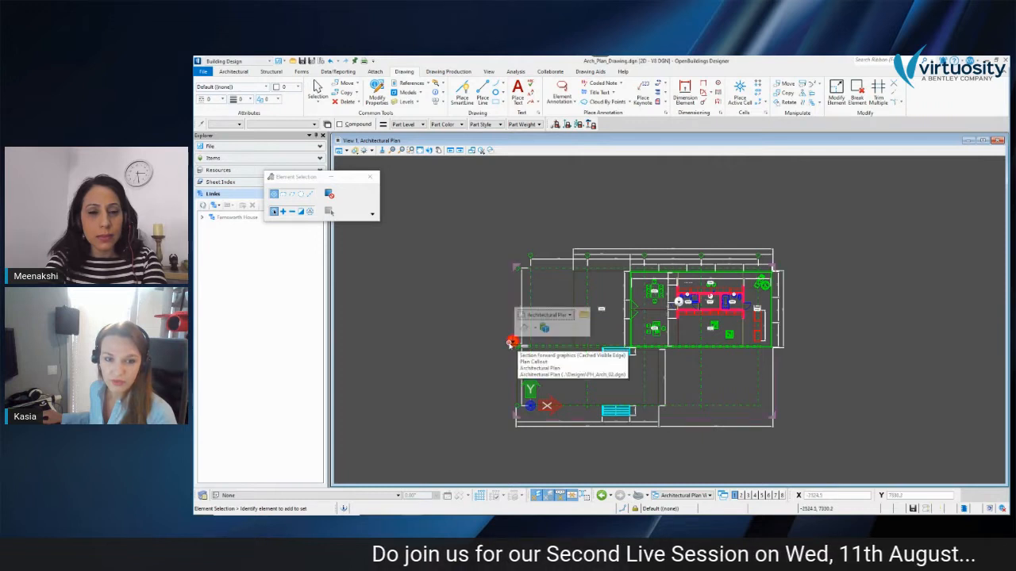
pyautogui.click(346, 152)
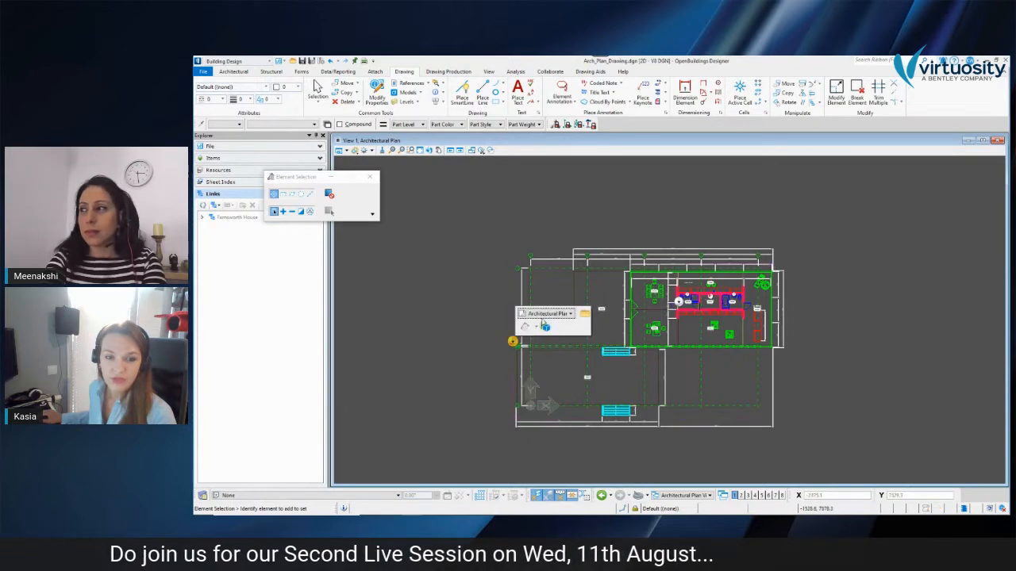
pyautogui.click(556, 313)
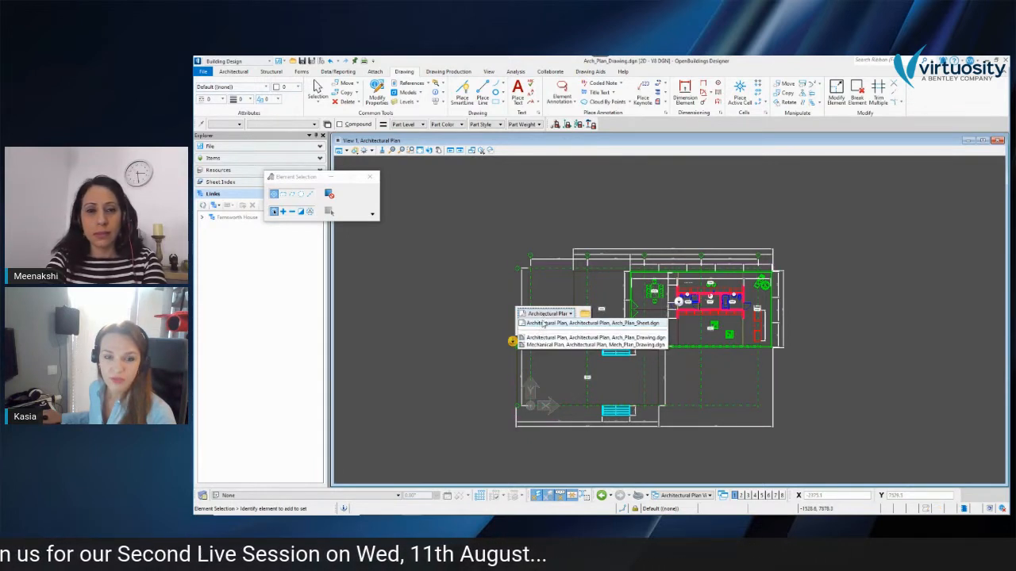
pyautogui.click(545, 324)
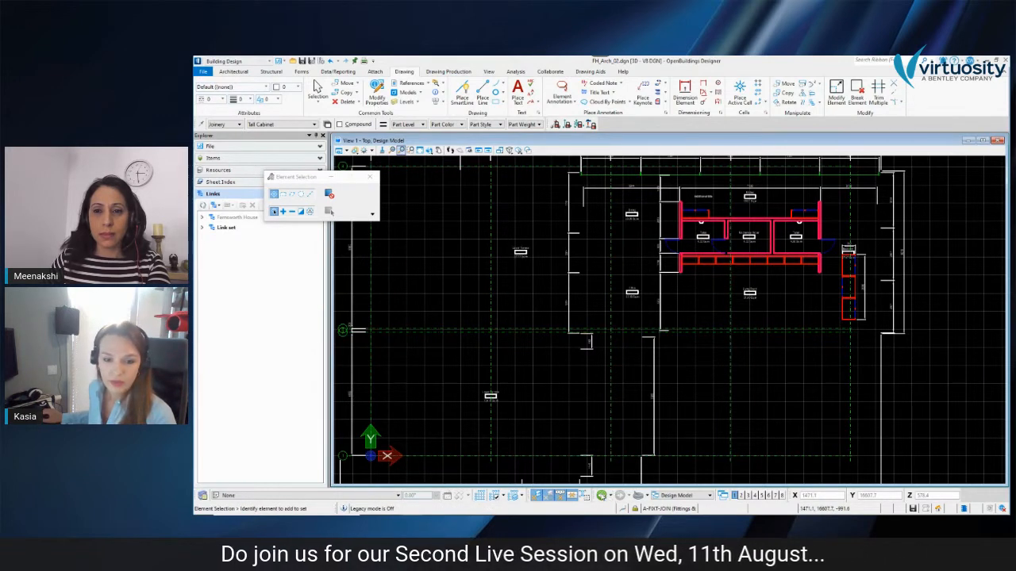
# Step: Return to the Architectural Plan drawing and open Arch_Plan_Sheet.dgn through its plan callout marker
pyautogui.click(601, 497)
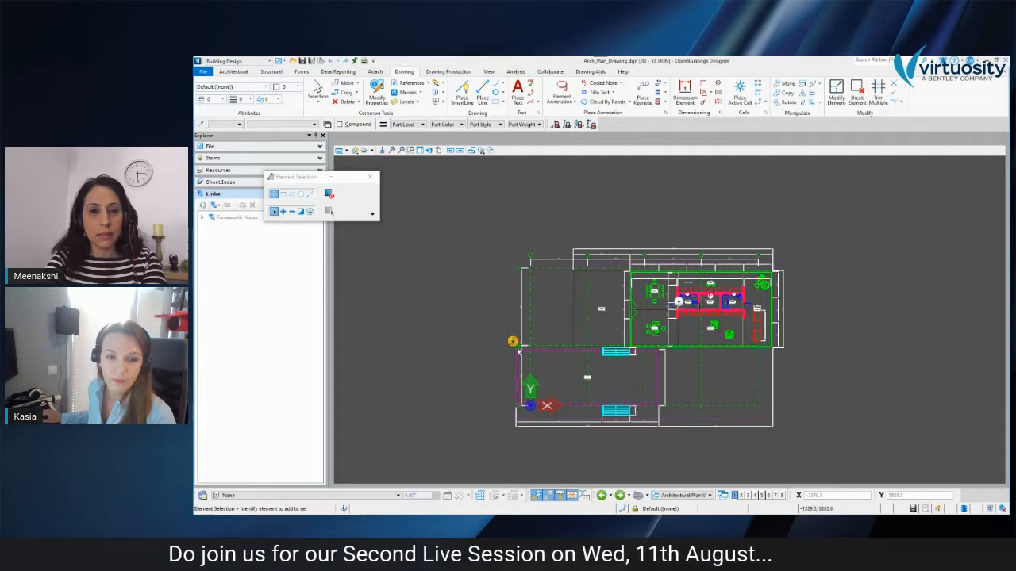
pyautogui.moveTo(513, 342)
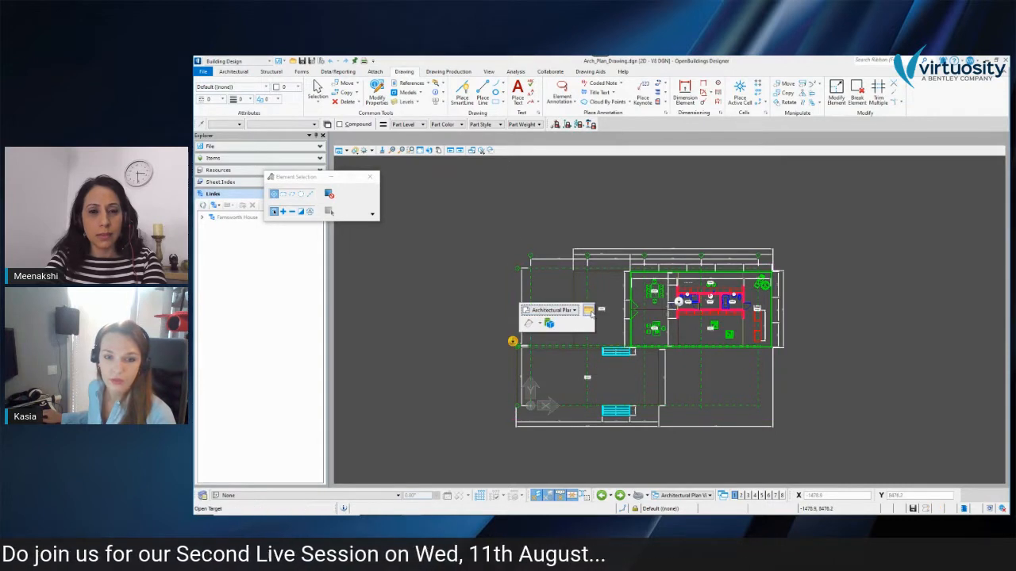
pyautogui.click(553, 311)
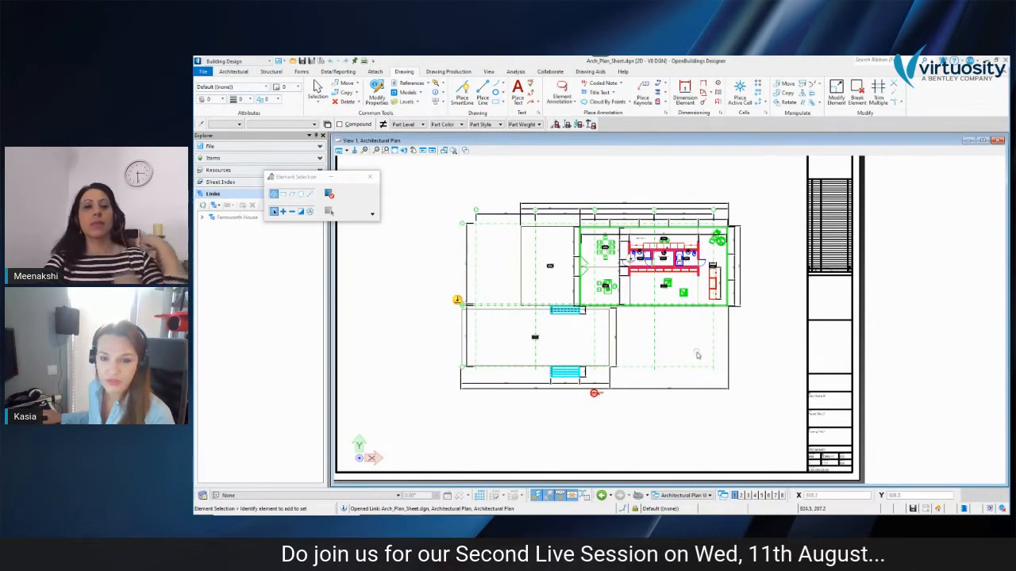
# Step: Examine the sheet's plan layout and its title block fields for client, project and drawing title, ending with the whole sheet fitted
pyautogui.scroll(-2, 847, 378)
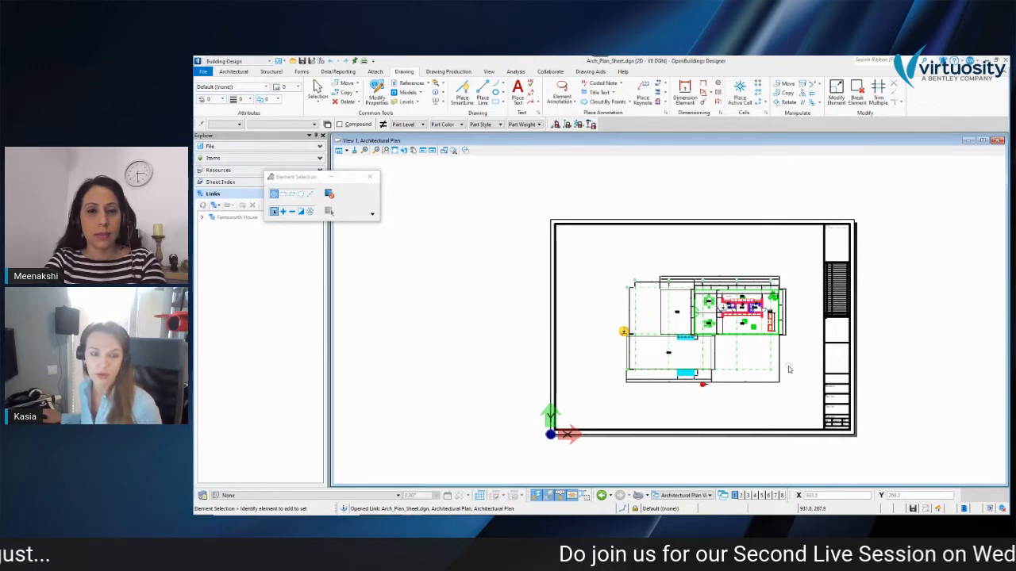
pyautogui.scroll(2, 789, 375)
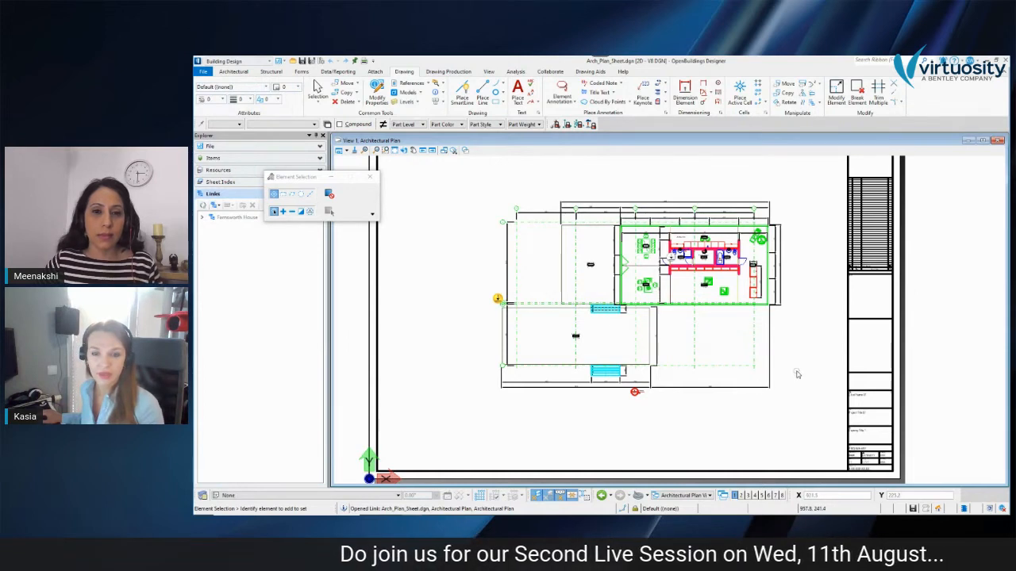
pyautogui.scroll(-2, 791, 368)
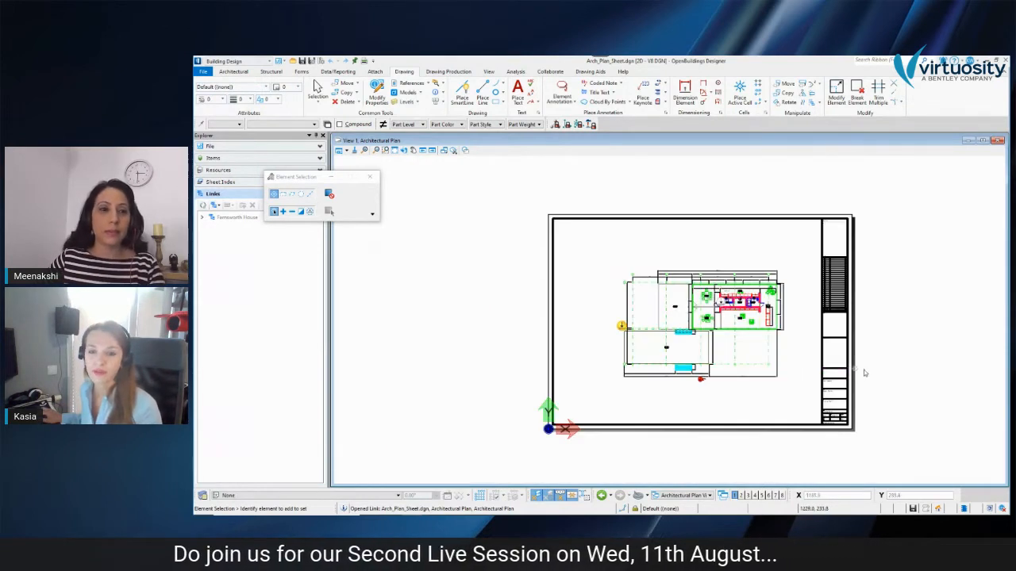
pyautogui.scroll(2, 876, 370)
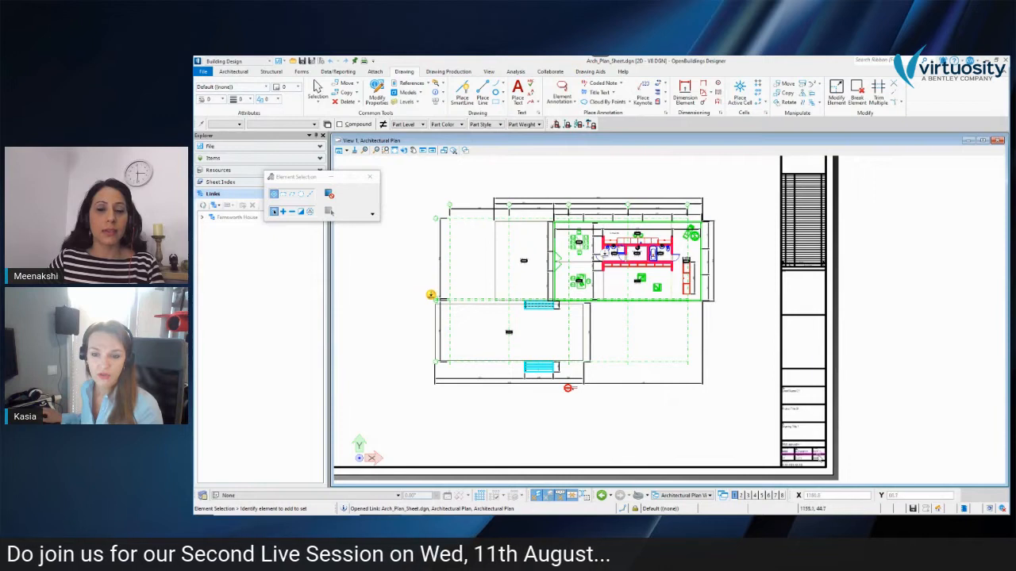
pyautogui.scroll(2, 818, 452)
pyautogui.scroll(2, 781, 359)
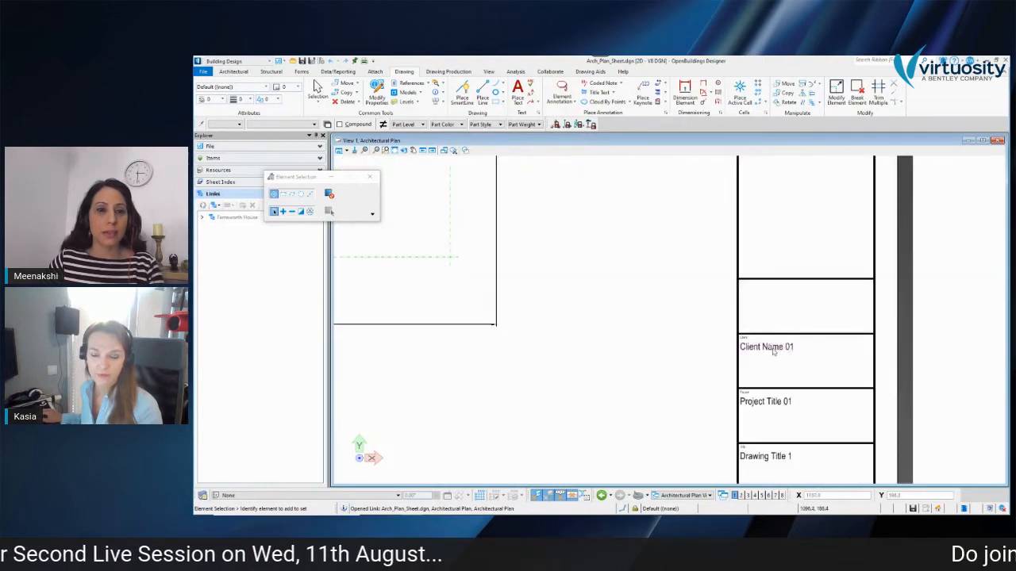
pyautogui.scroll(-4, 787, 350)
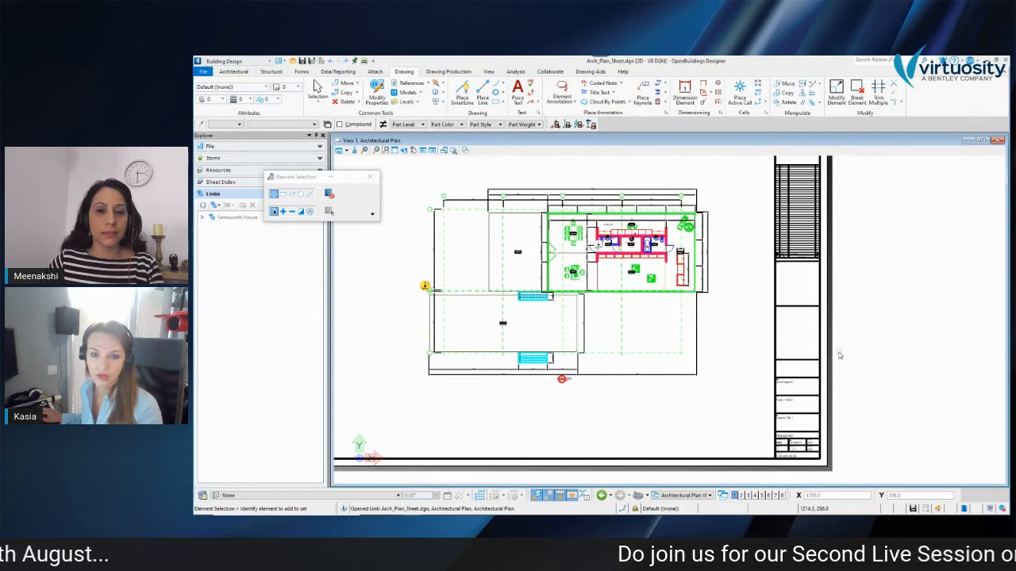
pyautogui.scroll(-2, 841, 354)
pyautogui.scroll(2, 709, 322)
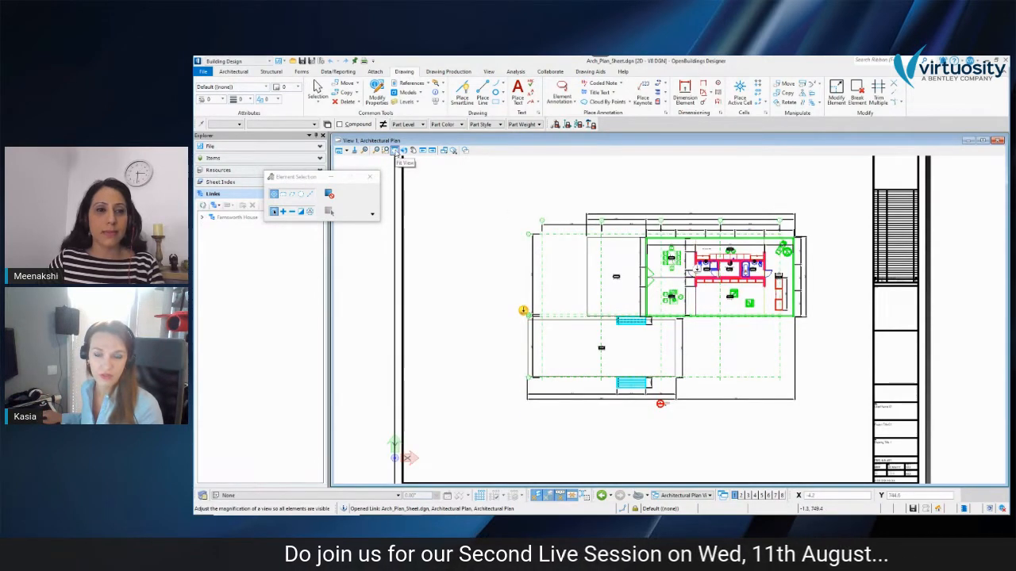
pyautogui.click(394, 151)
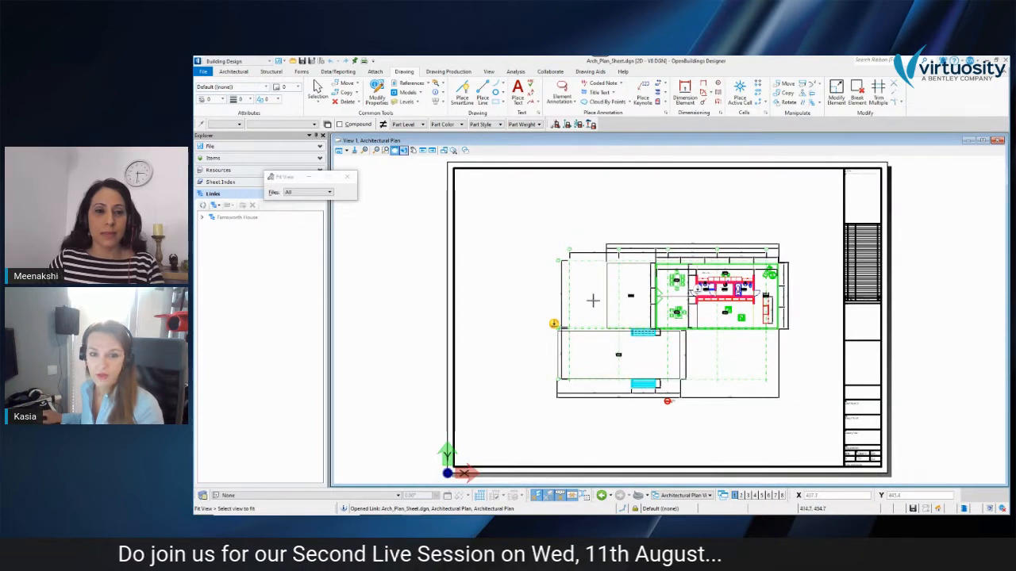
pyautogui.click(317, 87)
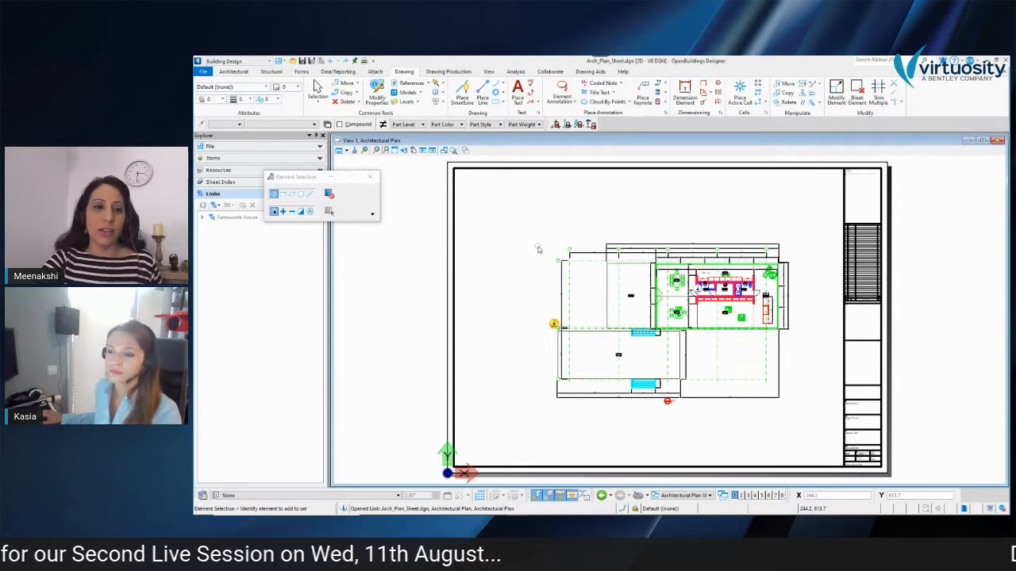
# Step: Open FH_Combined Model.dgn from the recent Farnsworth House files
pyautogui.click(202, 218)
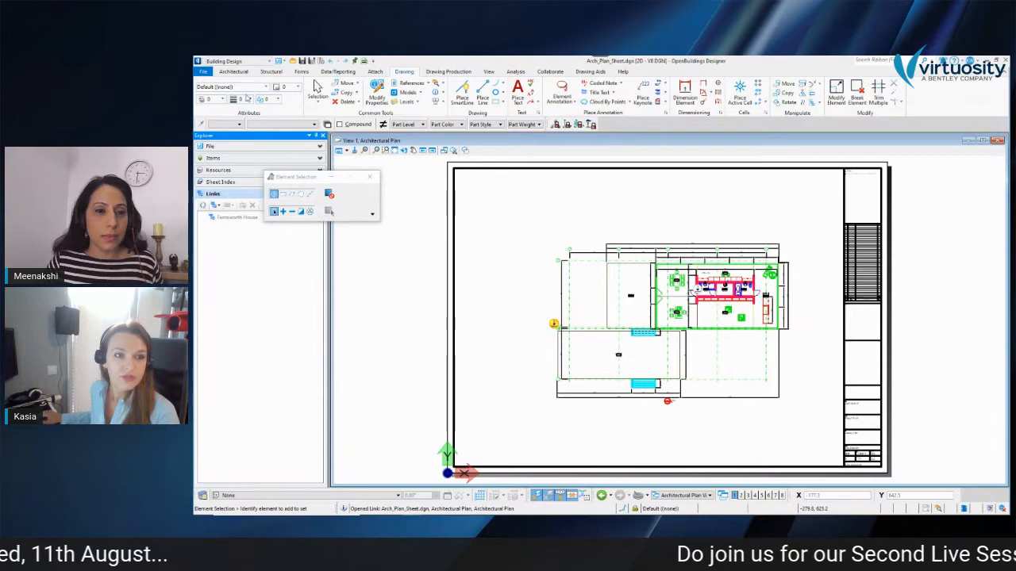
pyautogui.click(204, 71)
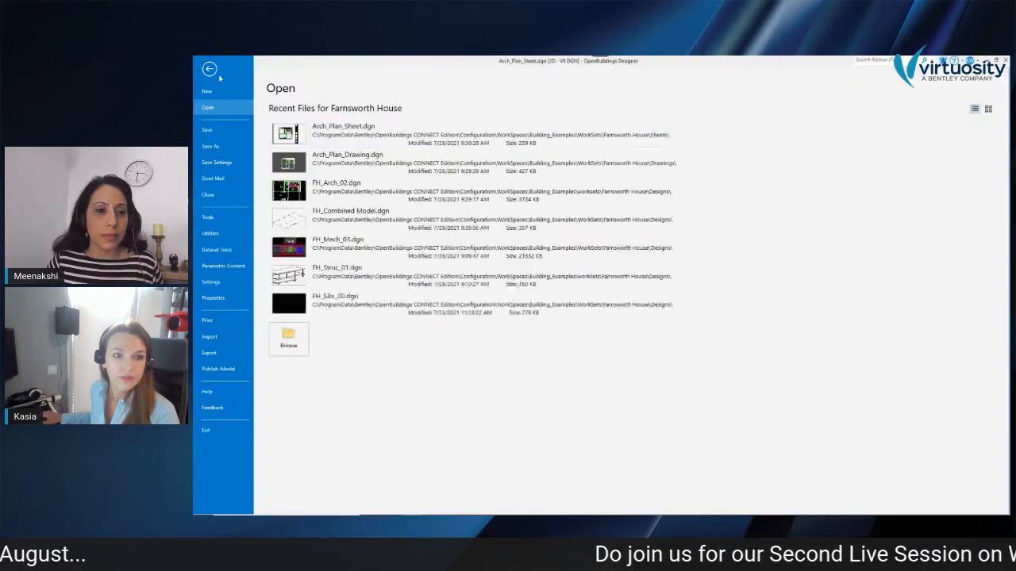
pyautogui.click(347, 217)
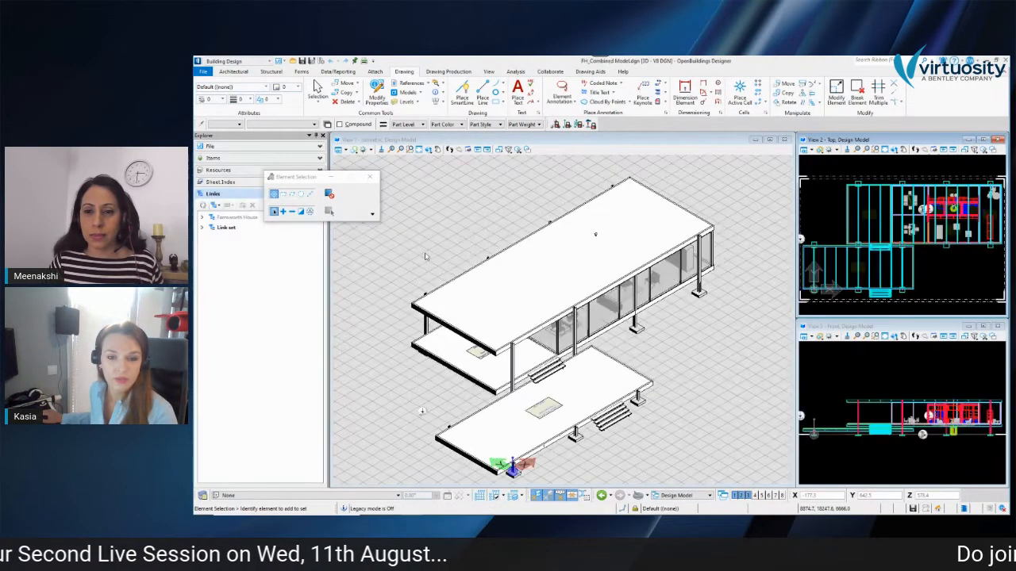
# Step: Export the combined model to LumenRT from the Visualization workflow and maximize the LumenRT window
pyautogui.click(270, 64)
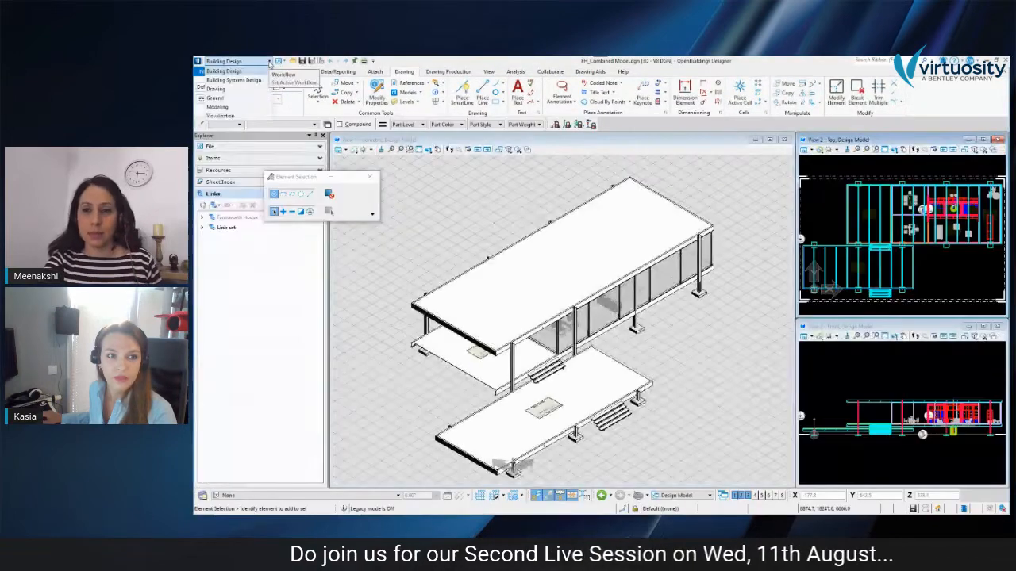
pyautogui.click(221, 116)
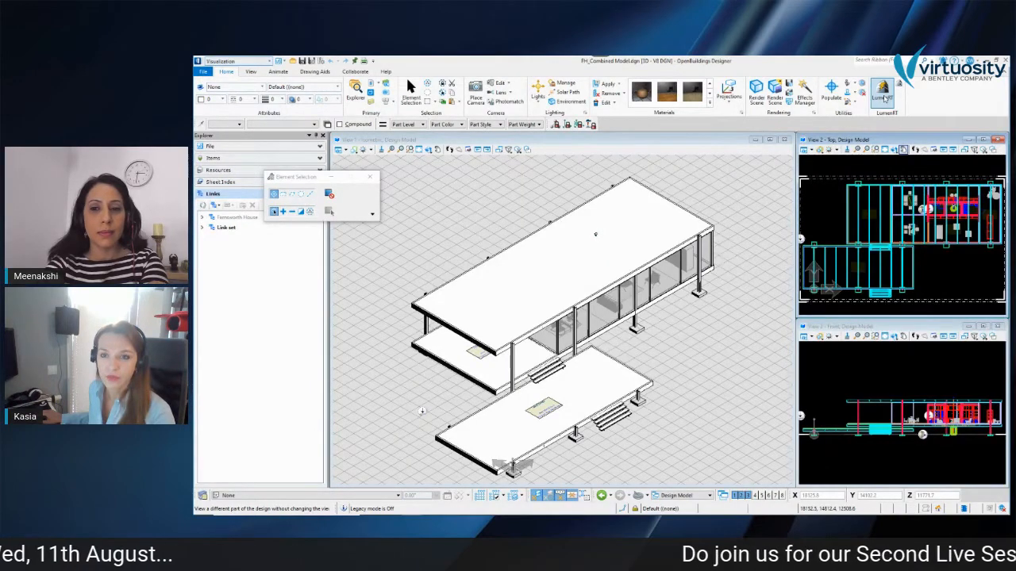
pyautogui.click(883, 96)
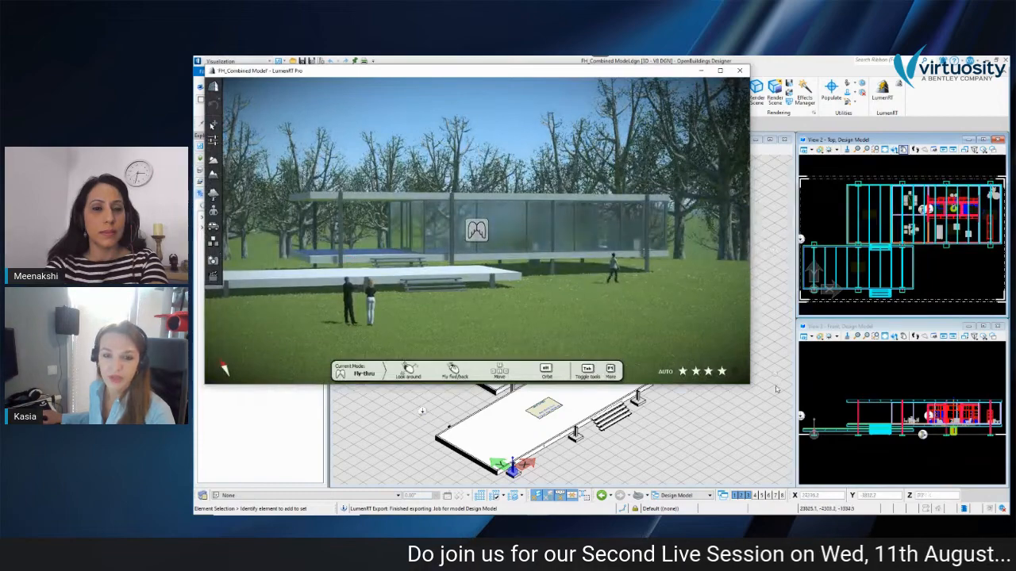
pyautogui.moveTo(751, 387); pyautogui.dragTo(941, 488)
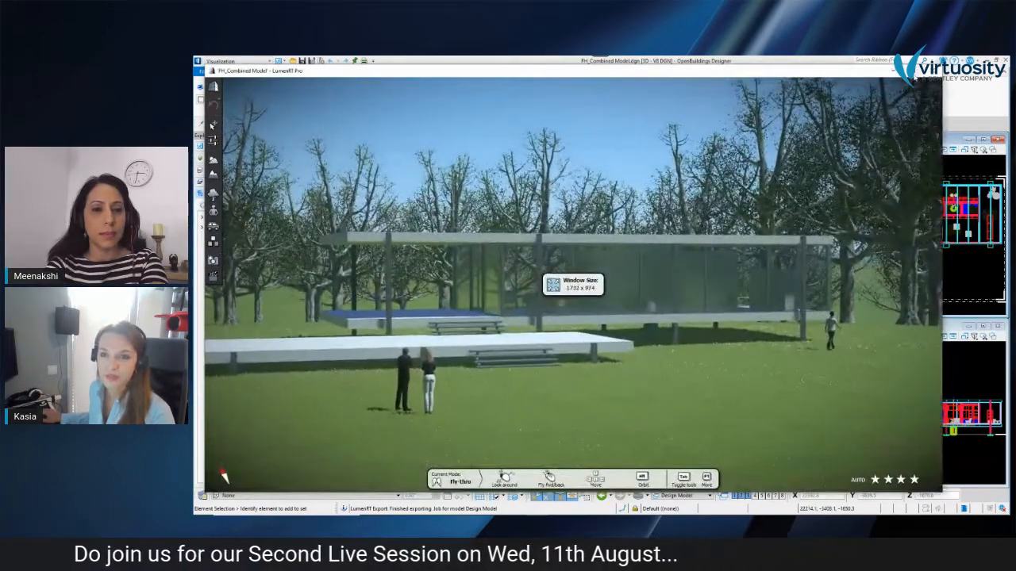
pyautogui.click(914, 74)
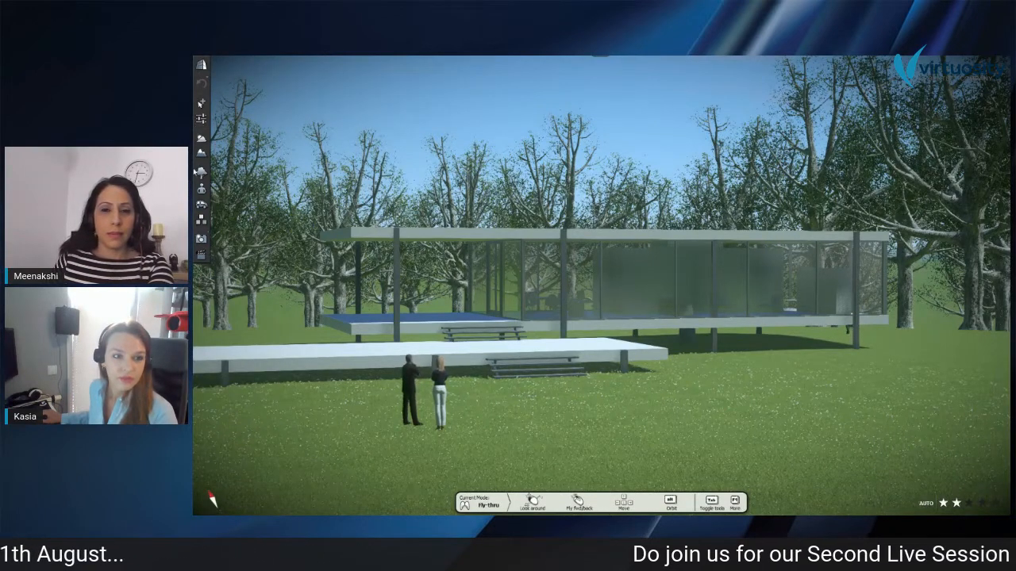
# Step: Open the scene's layer list in LumenRT and hide the A-FLOR-OTLN layer
pyautogui.click(201, 118)
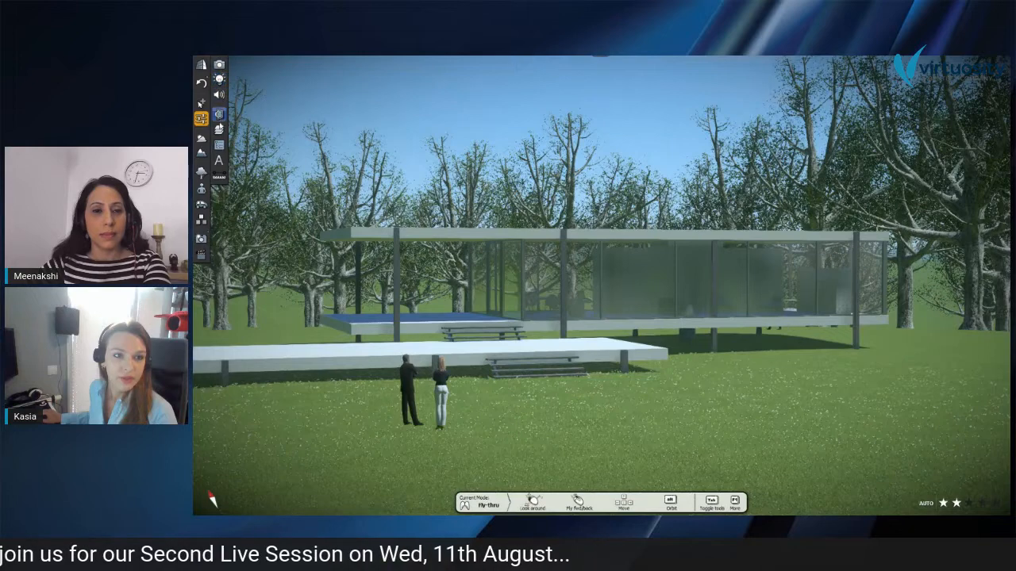
pyautogui.click(219, 129)
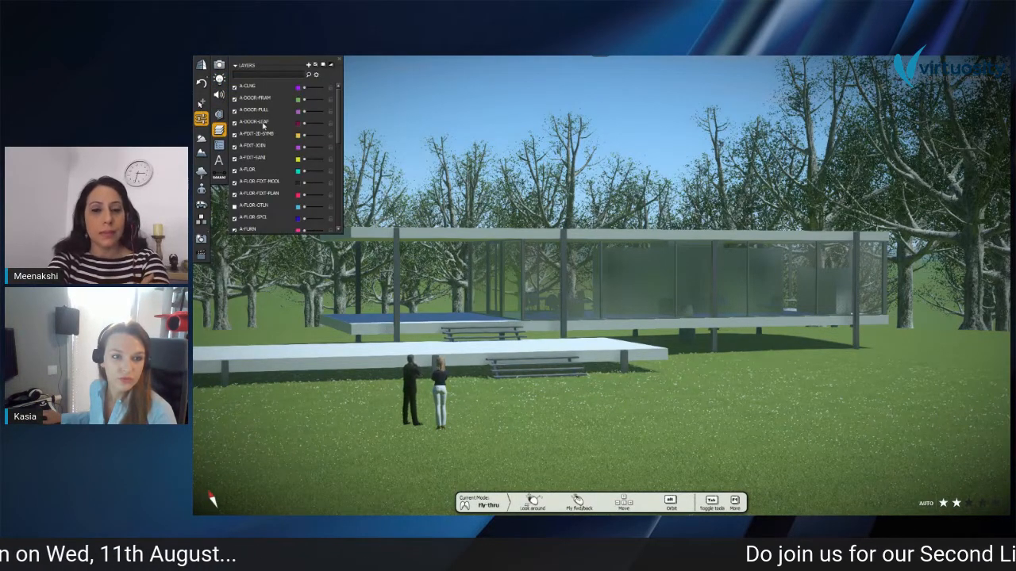
pyautogui.scroll(-1, 261, 144)
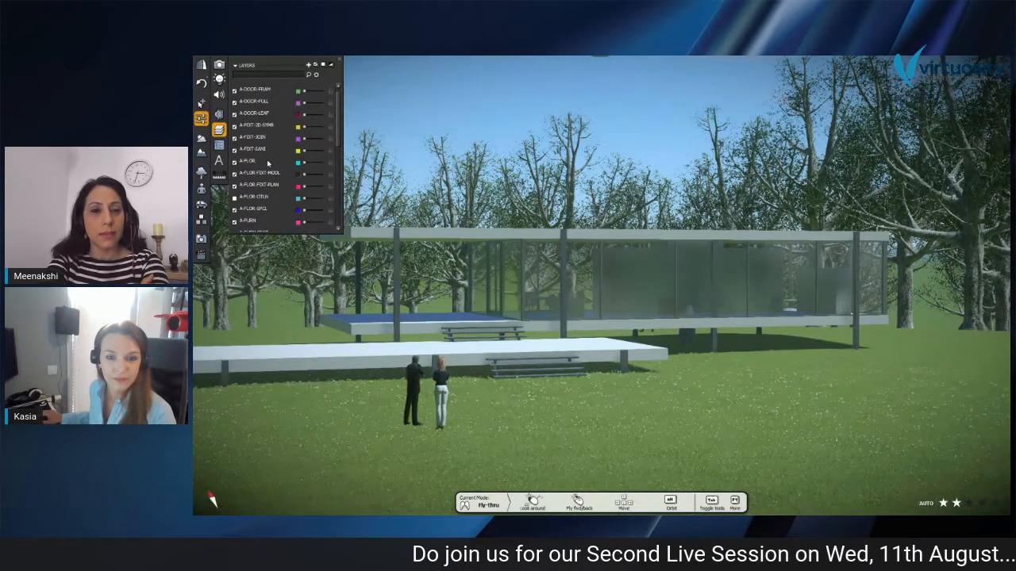
pyautogui.scroll(-3, 268, 162)
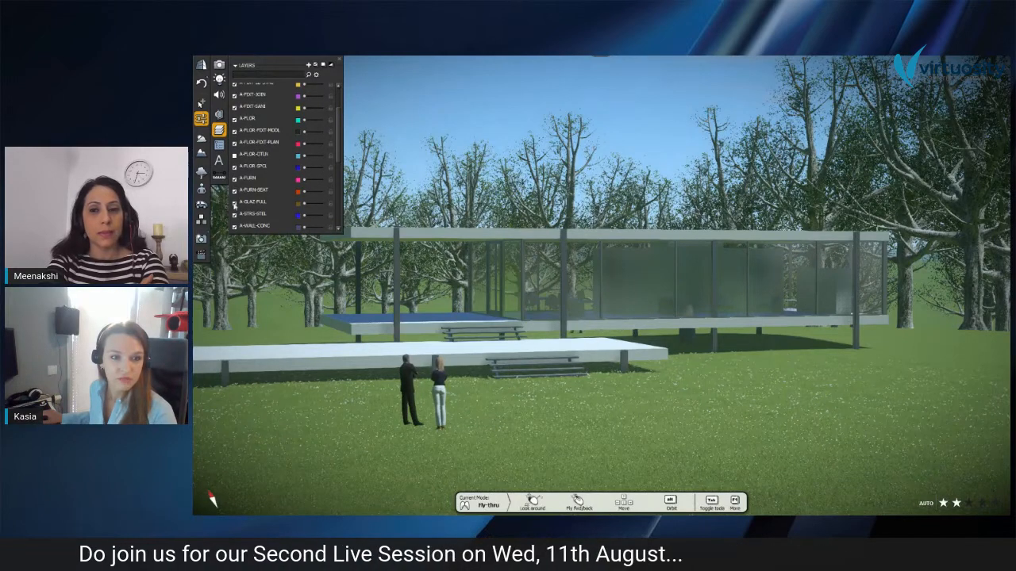
# Step: Hide the A-GLAZ-FULL glazing layer, show it again and close the layer list
pyautogui.click(234, 203)
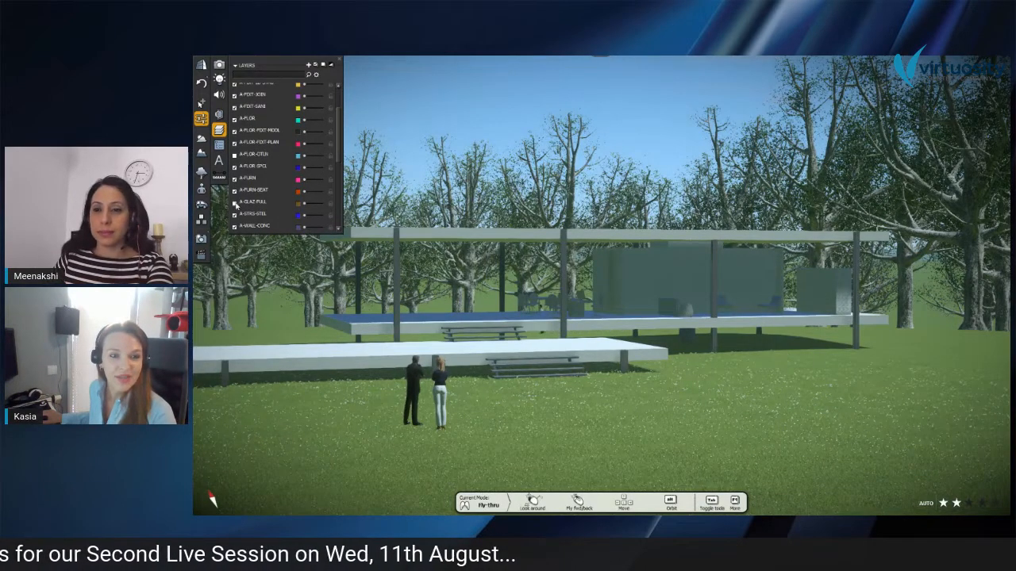
pyautogui.click(234, 203)
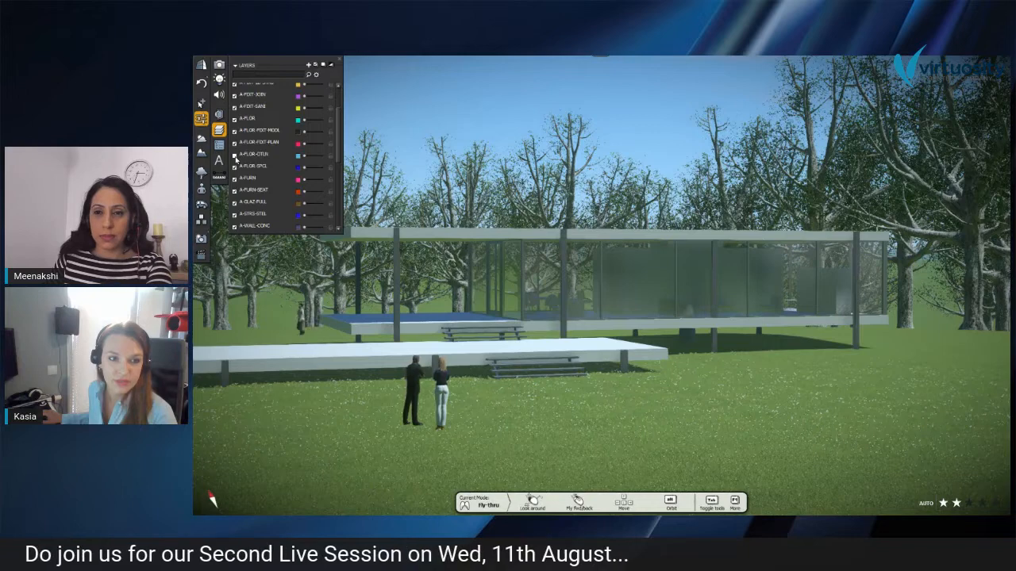
pyautogui.click(234, 156)
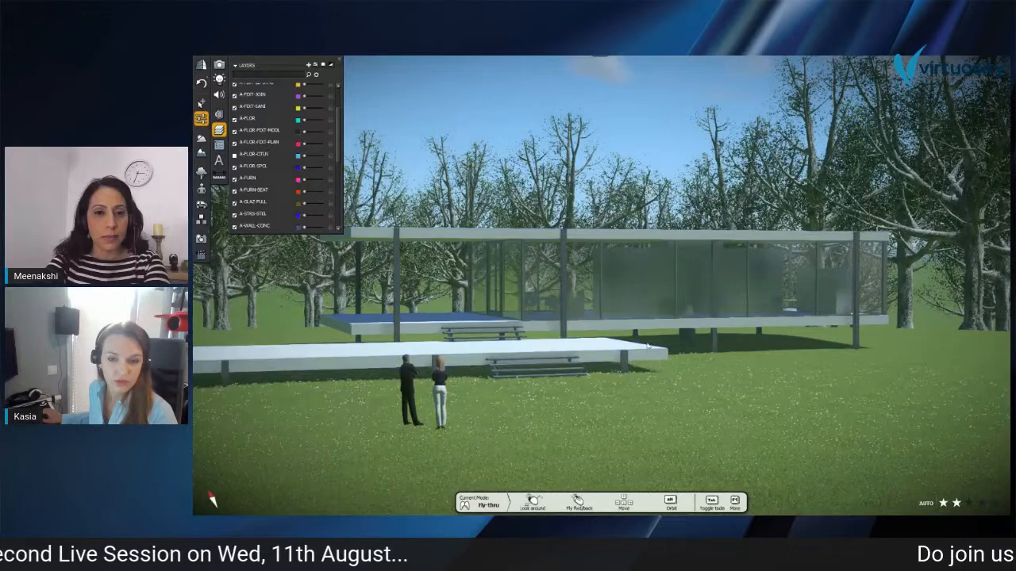
pyautogui.click(221, 131)
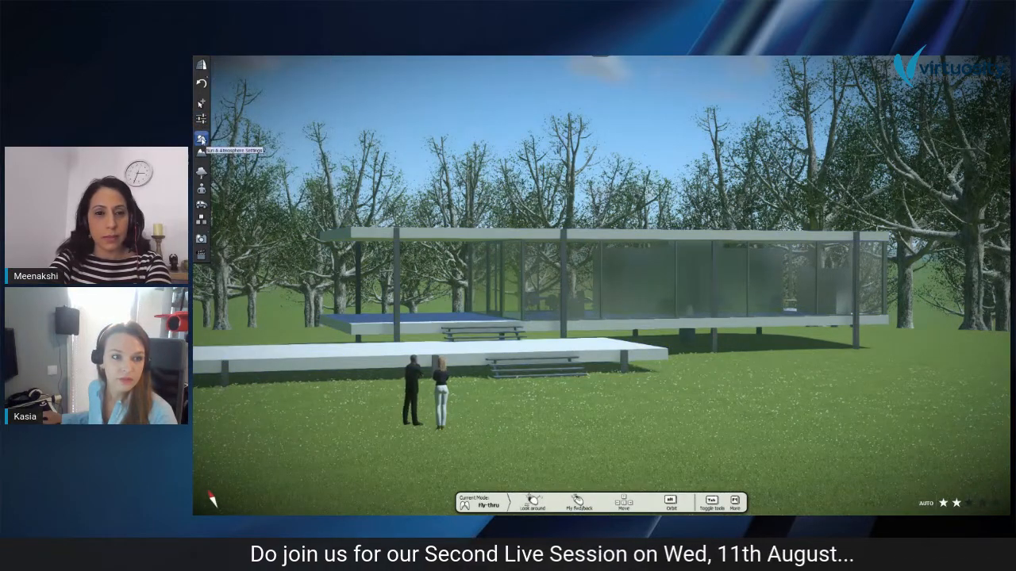
# Step: In the sun and atmosphere settings, shift the season until the trees are in full leaf and set the time to 5:11 PM
pyautogui.click(201, 139)
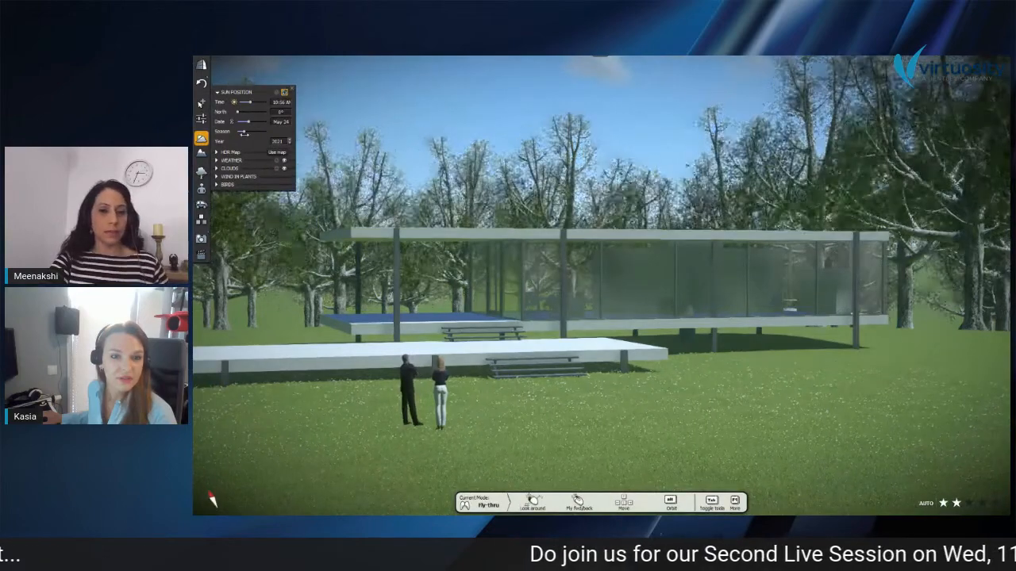
pyautogui.moveTo(244, 133); pyautogui.dragTo(252, 134)
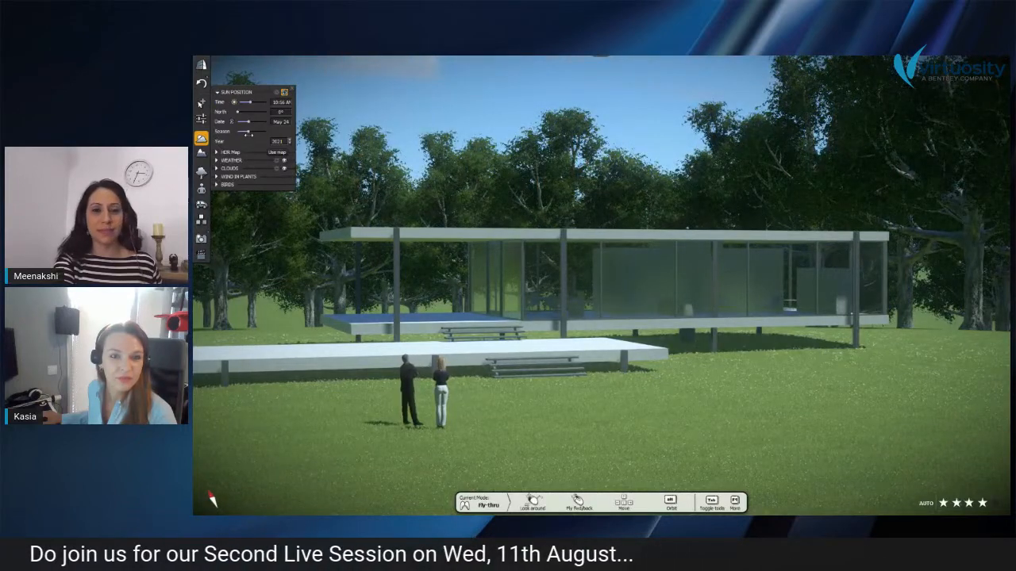
pyautogui.moveTo(251, 135)
pyautogui.mouseDown()
pyautogui.moveTo(267, 137)
pyautogui.moveTo(250, 133)
pyautogui.mouseUp()
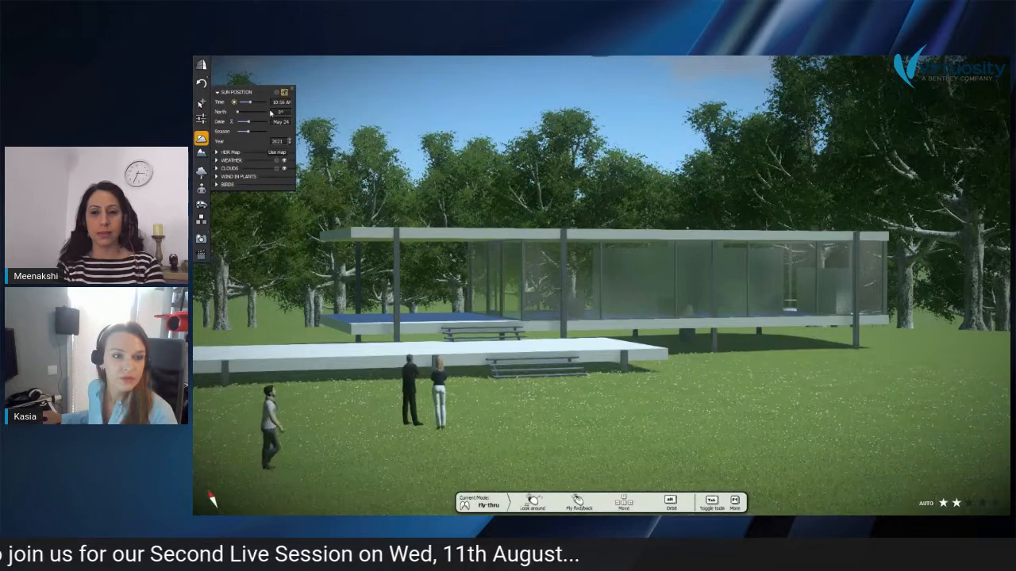
pyautogui.moveTo(250, 104); pyautogui.dragTo(259, 103)
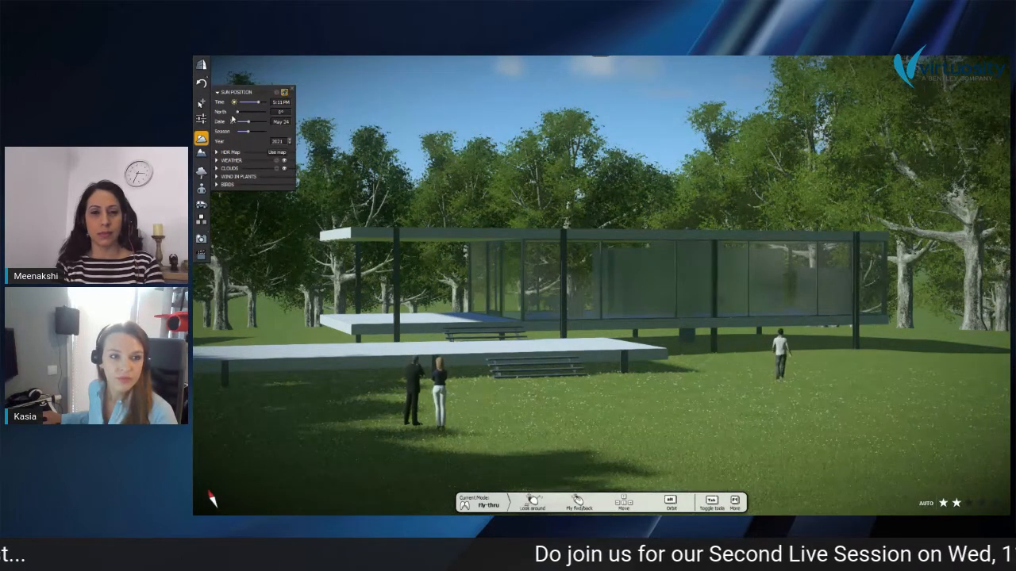
# Step: Make the weather slightly more overcast and expand the cloud, wind in plants and birds settings
pyautogui.click(216, 160)
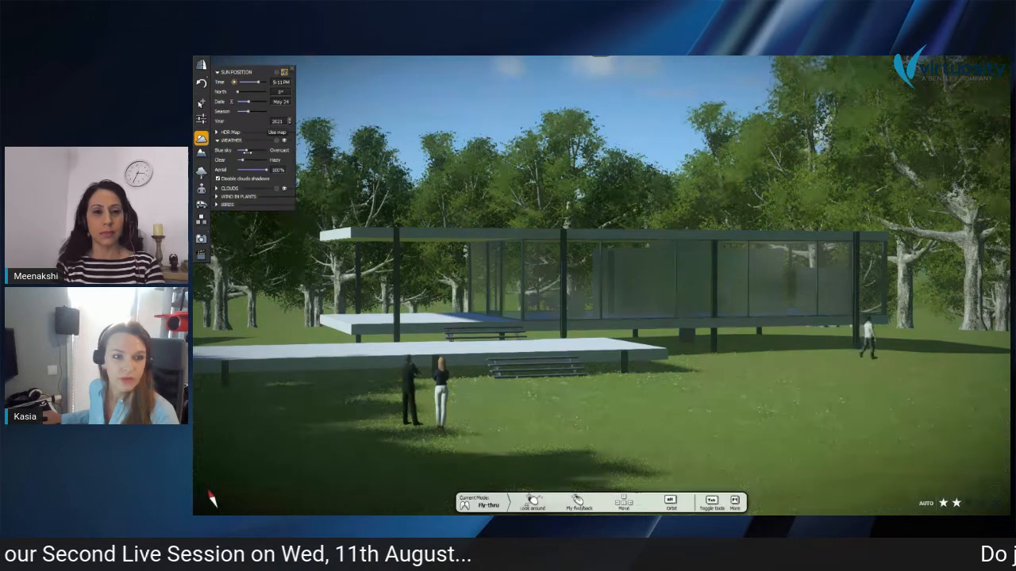
pyautogui.moveTo(247, 152); pyautogui.dragTo(249, 154)
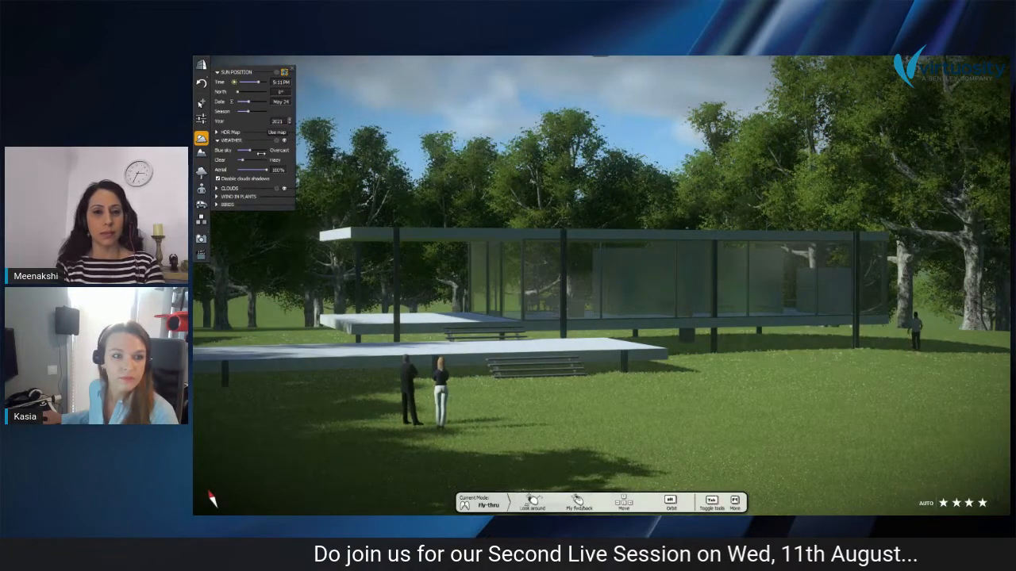
pyautogui.click(217, 188)
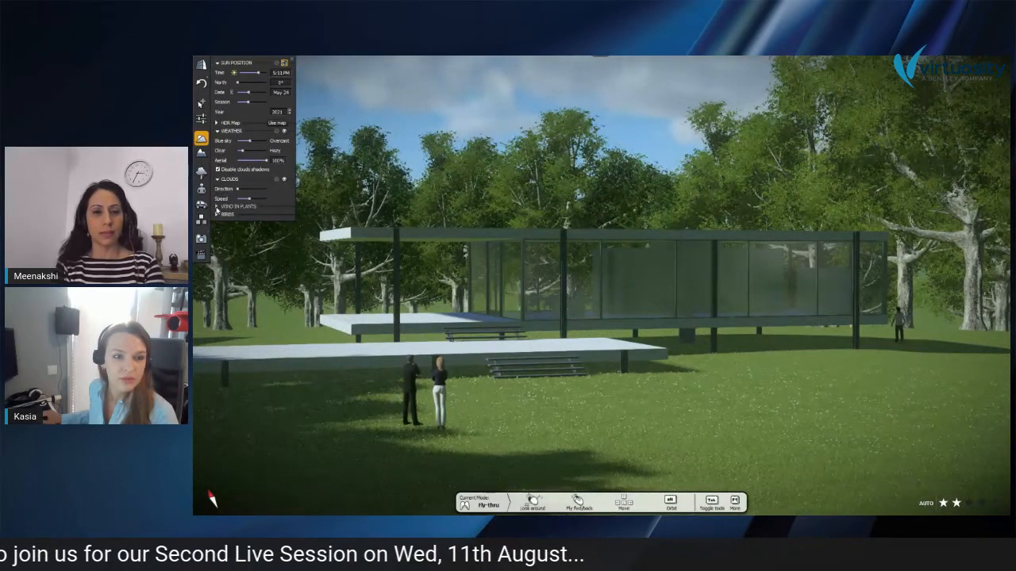
pyautogui.click(218, 208)
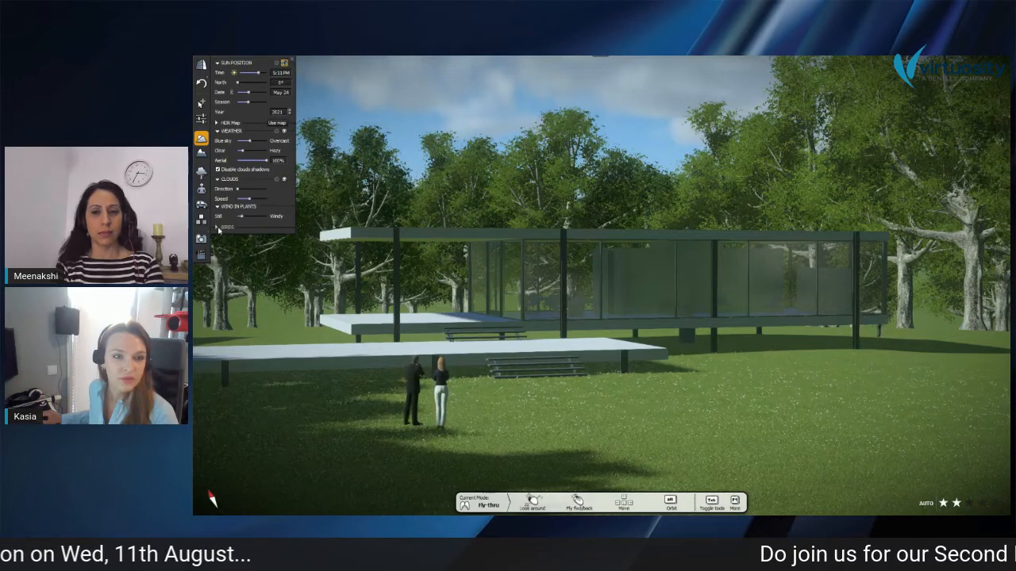
pyautogui.click(217, 227)
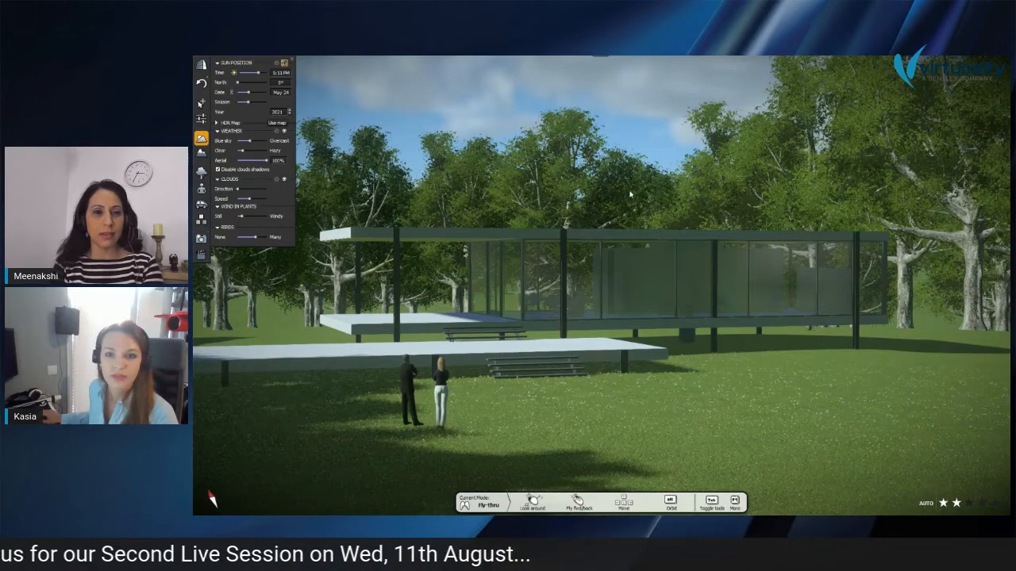
# Step: Examine the house, sky and birds in the scene from closer and farther viewpoints
pyautogui.scroll(-4, 633, 196)
pyautogui.scroll(3, 596, 143)
pyautogui.scroll(3, 597, 143)
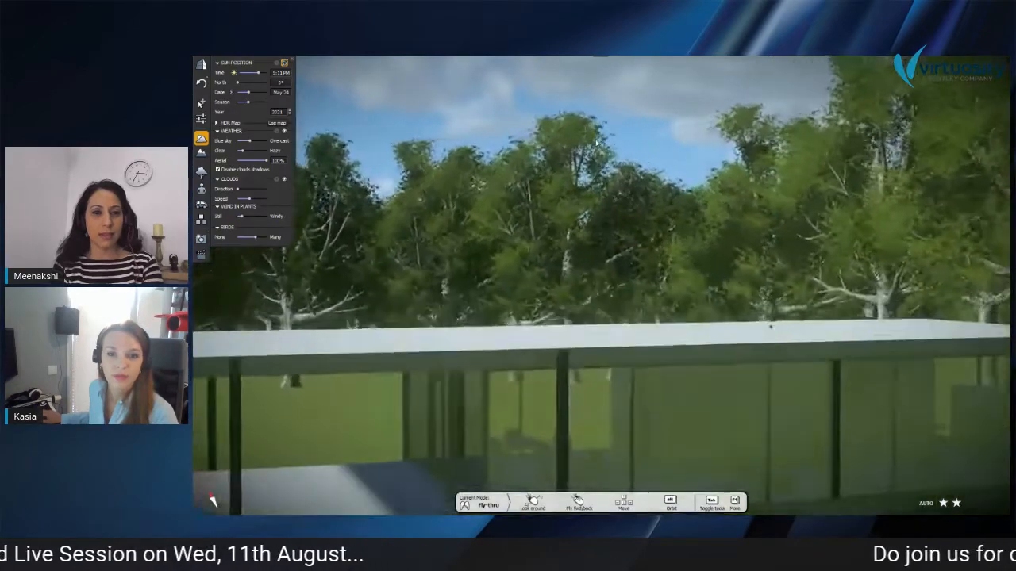
pyautogui.scroll(-5, 597, 142)
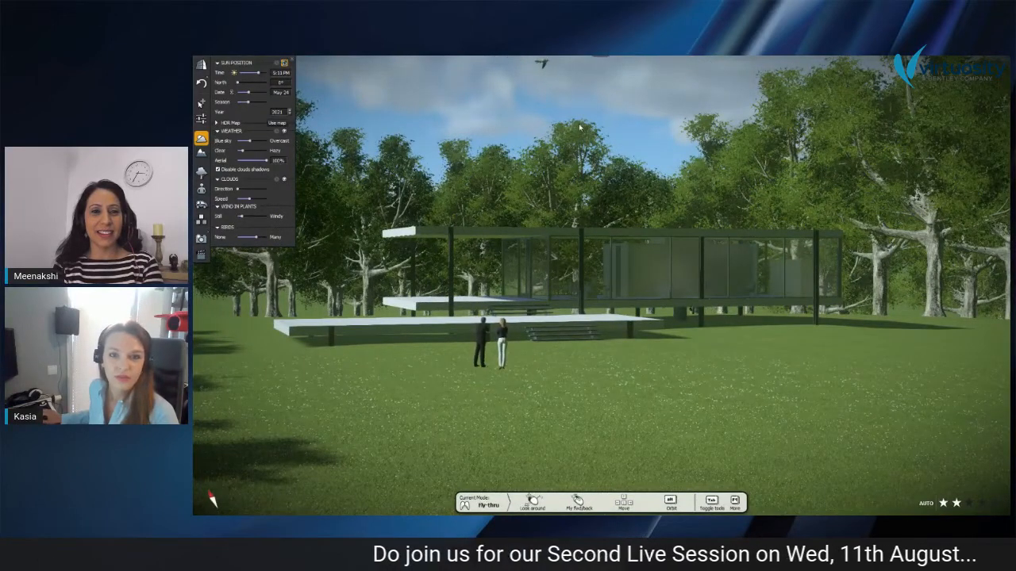
pyautogui.scroll(5, 618, 74)
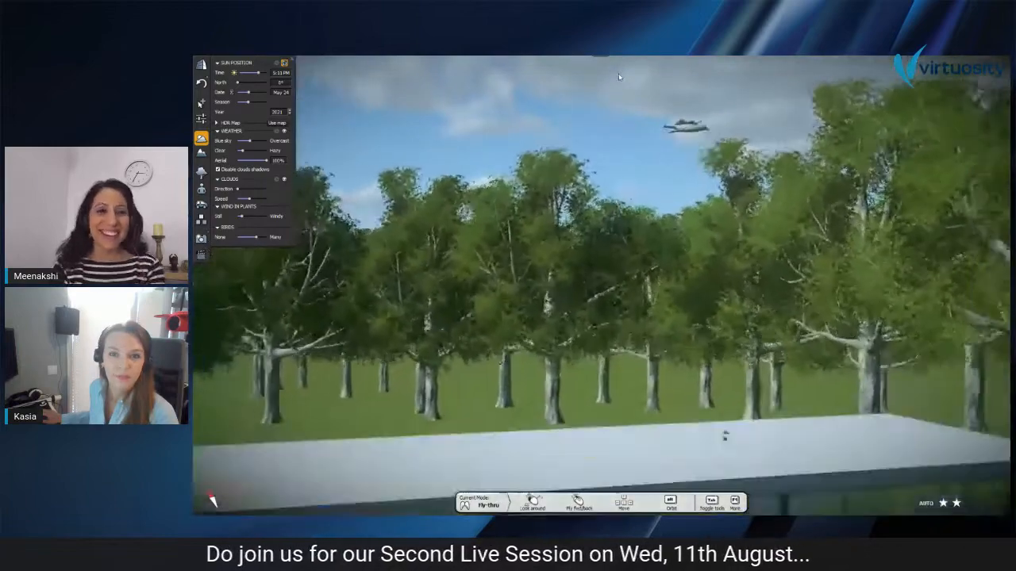
pyautogui.scroll(-5, 619, 76)
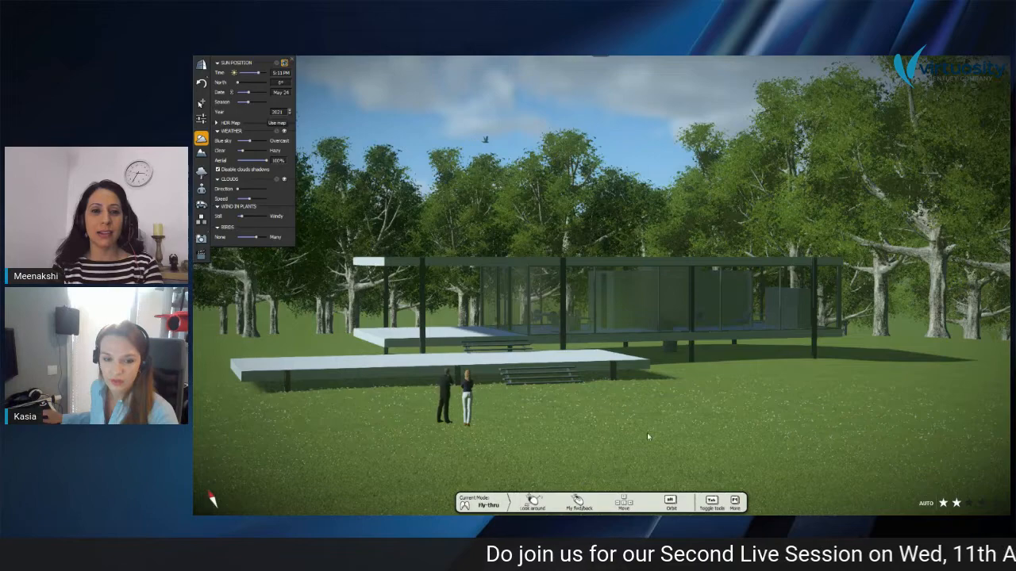
pyautogui.moveTo(634, 349); pyautogui.dragTo(610, 350)
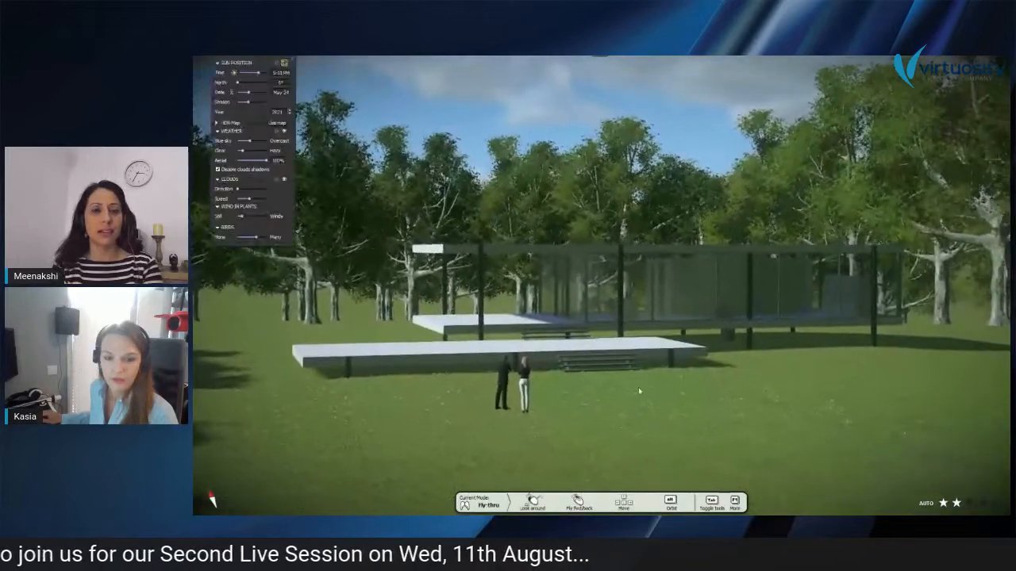
pyautogui.click(671, 501)
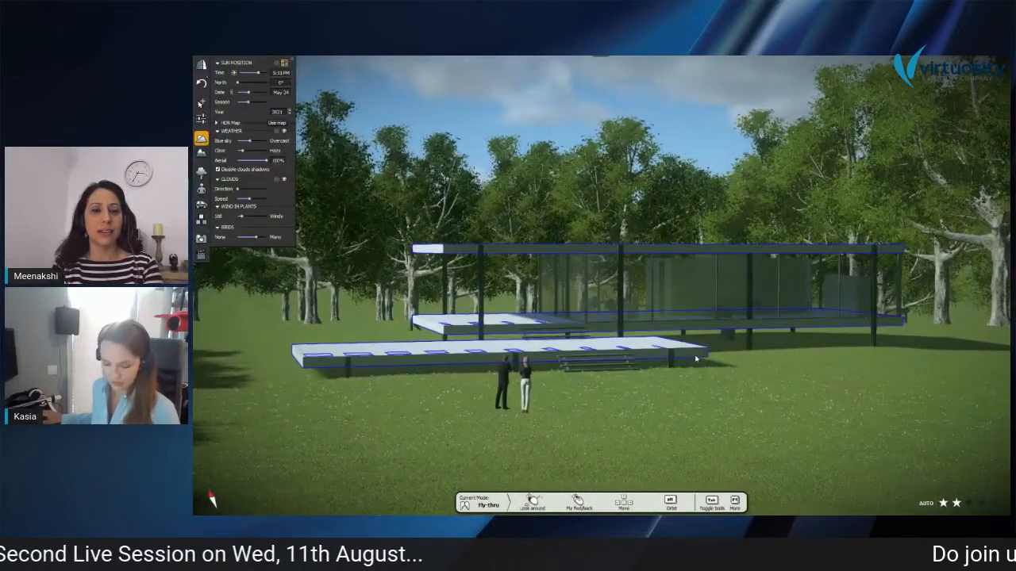
pyautogui.moveTo(658, 337); pyautogui.dragTo(595, 324)
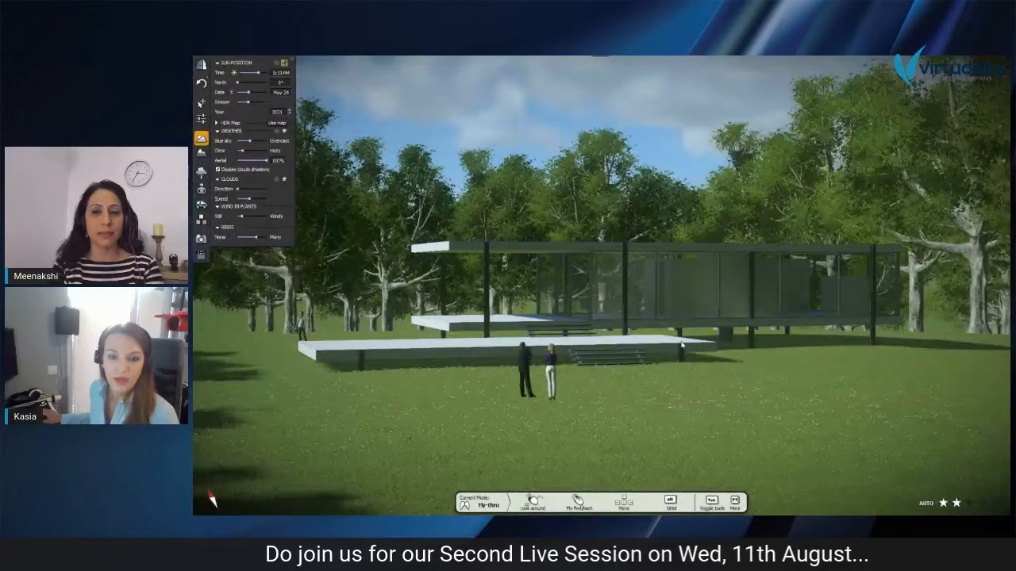
pyautogui.scroll(2, 682, 344)
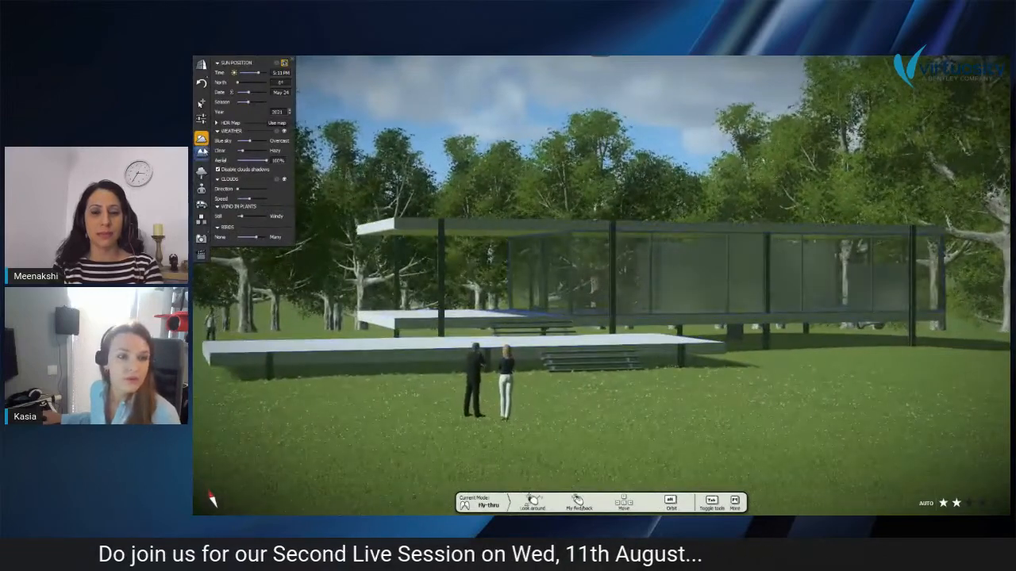
# Step: Look through the available terrain presets and close the terrain library without changing the terrain
pyautogui.click(202, 153)
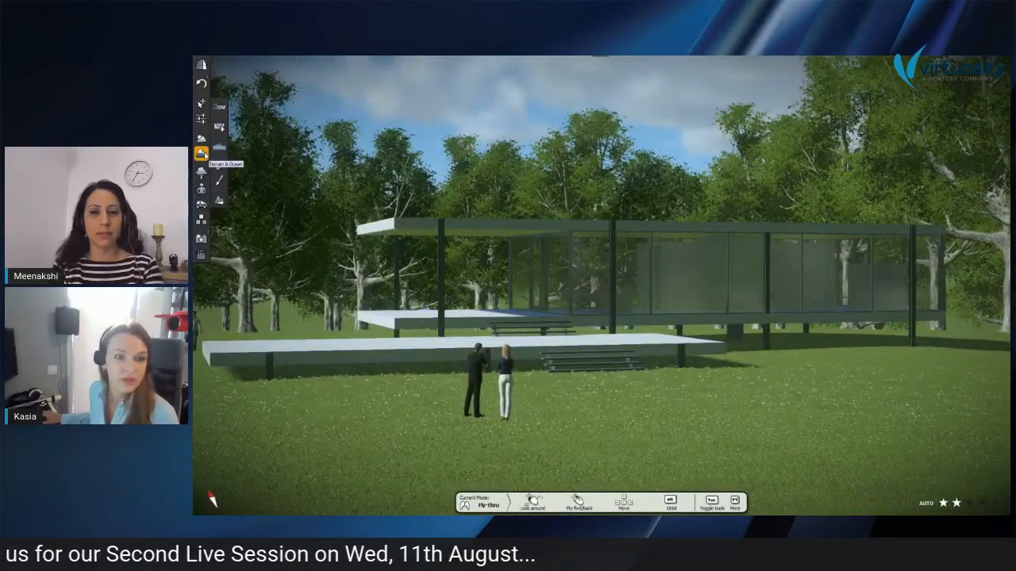
pyautogui.click(219, 200)
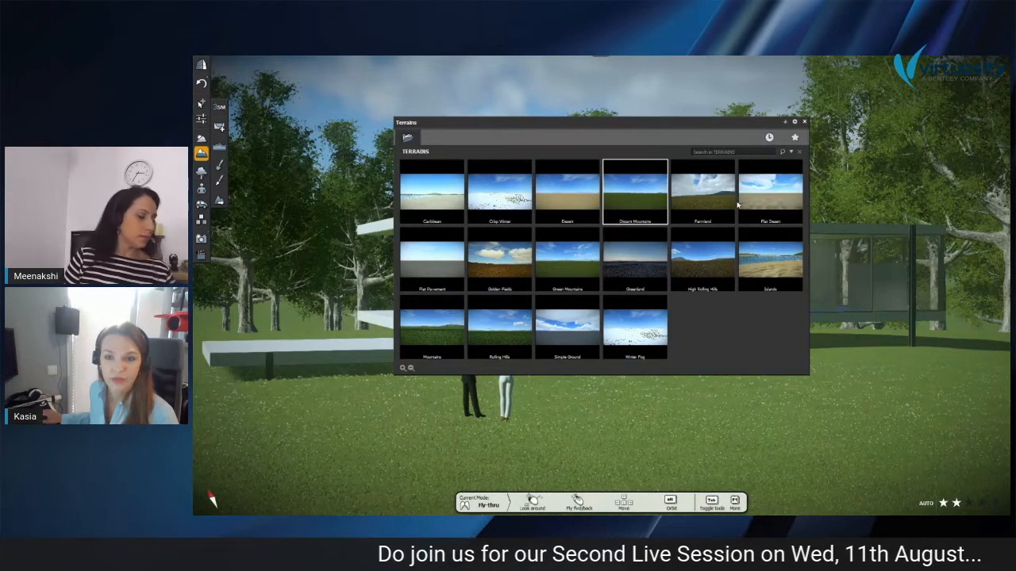
pyautogui.click(803, 122)
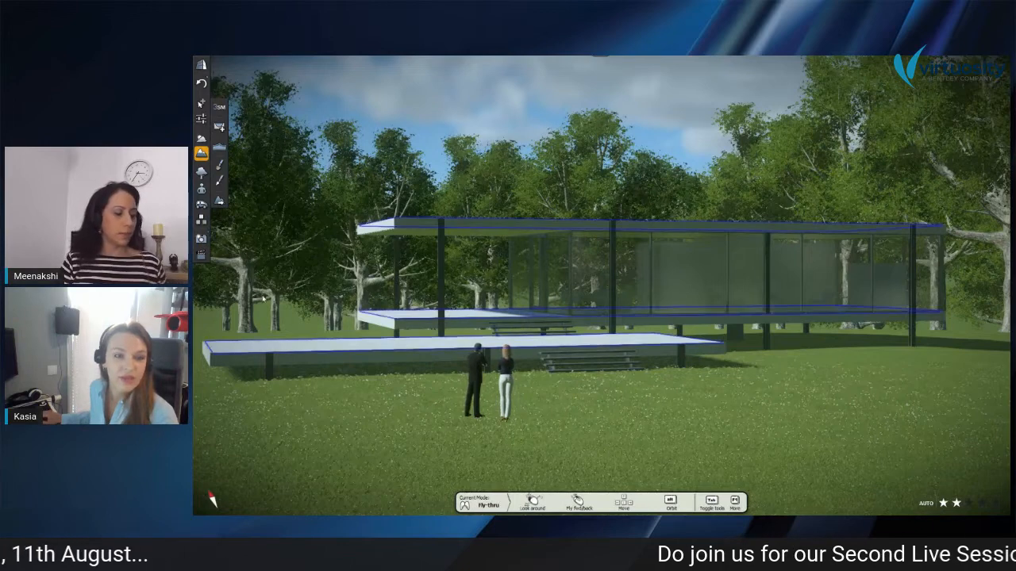
# Step: Browse the seasonal tree, shrub, vine and evergreen tree categories of the plant library and close it
pyautogui.click(203, 173)
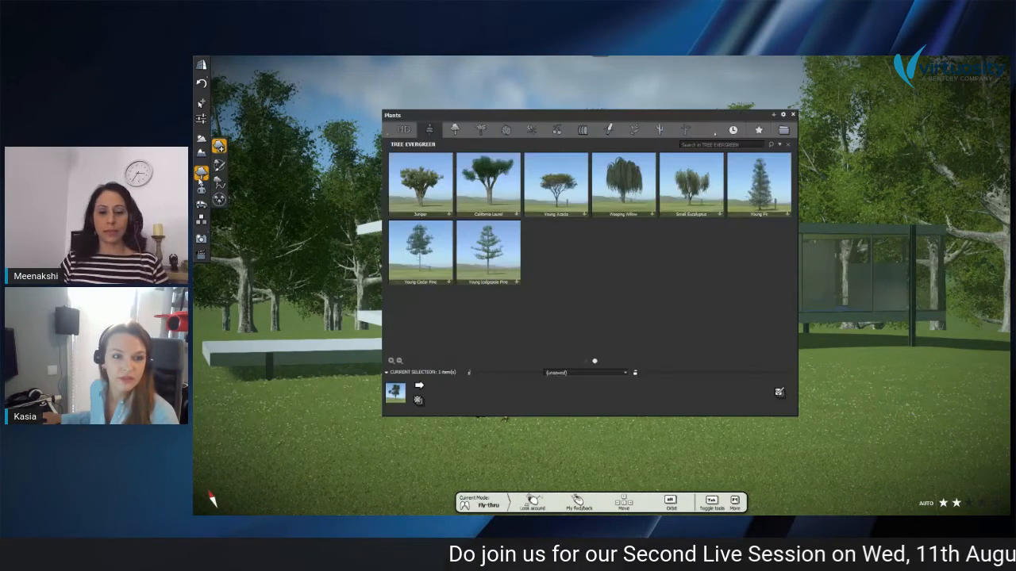
pyautogui.click(454, 131)
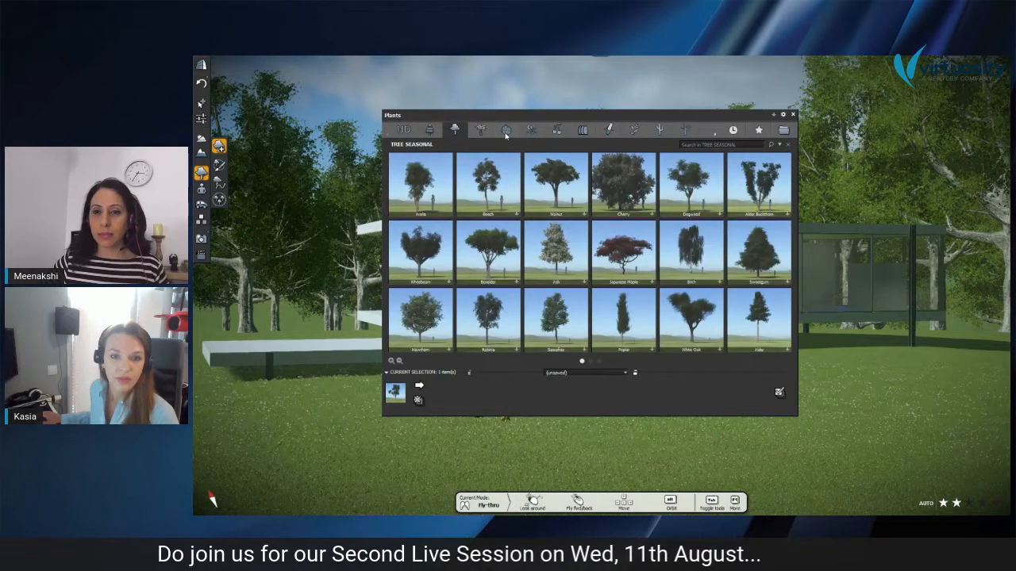
pyautogui.click(506, 132)
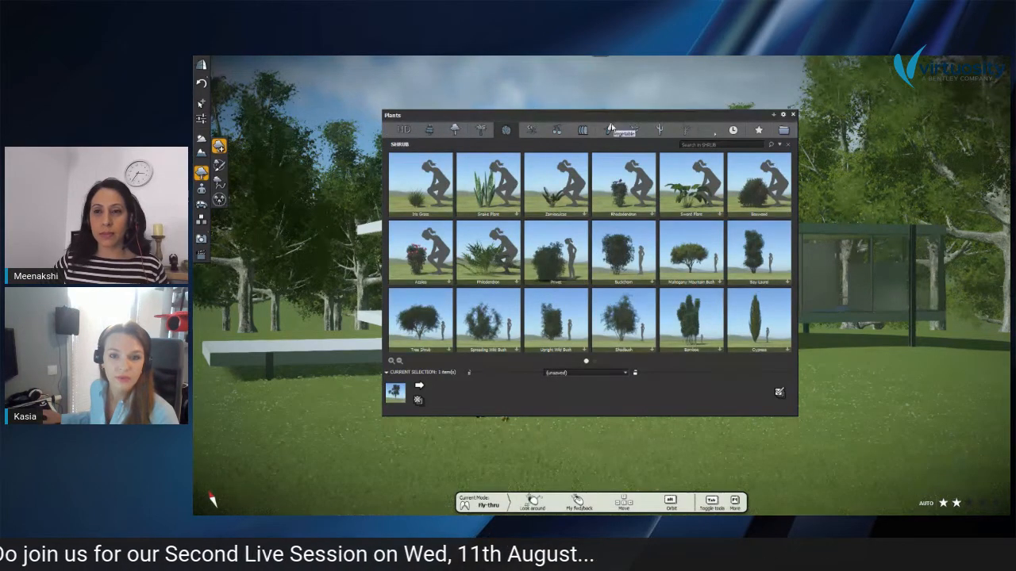
pyautogui.click(634, 131)
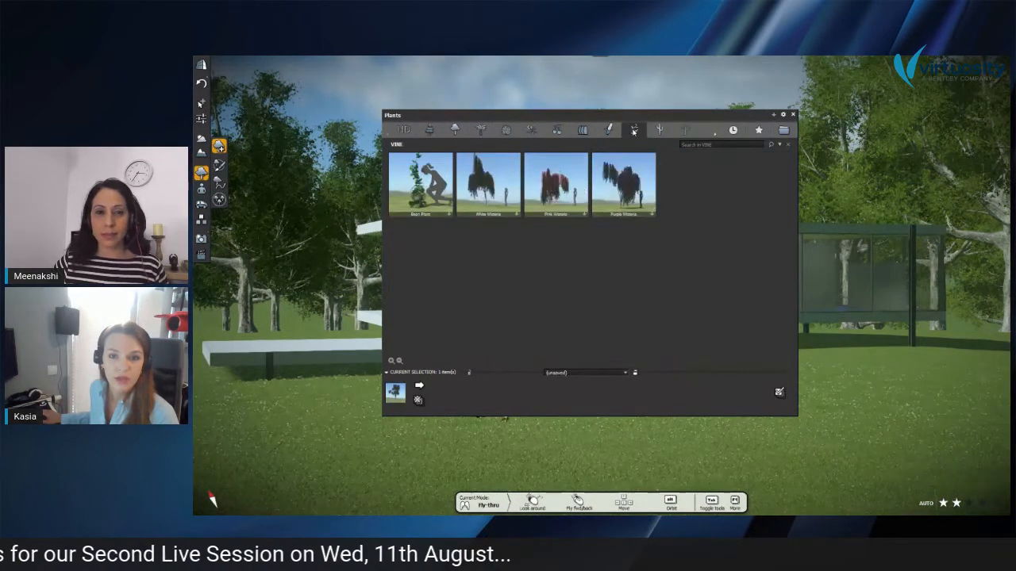
pyautogui.click(430, 130)
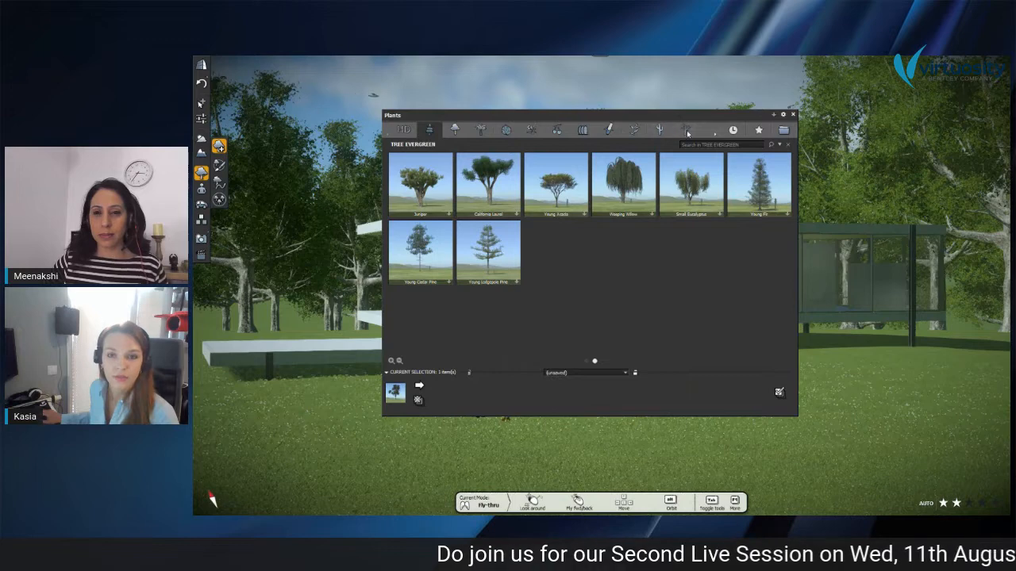
pyautogui.click(792, 115)
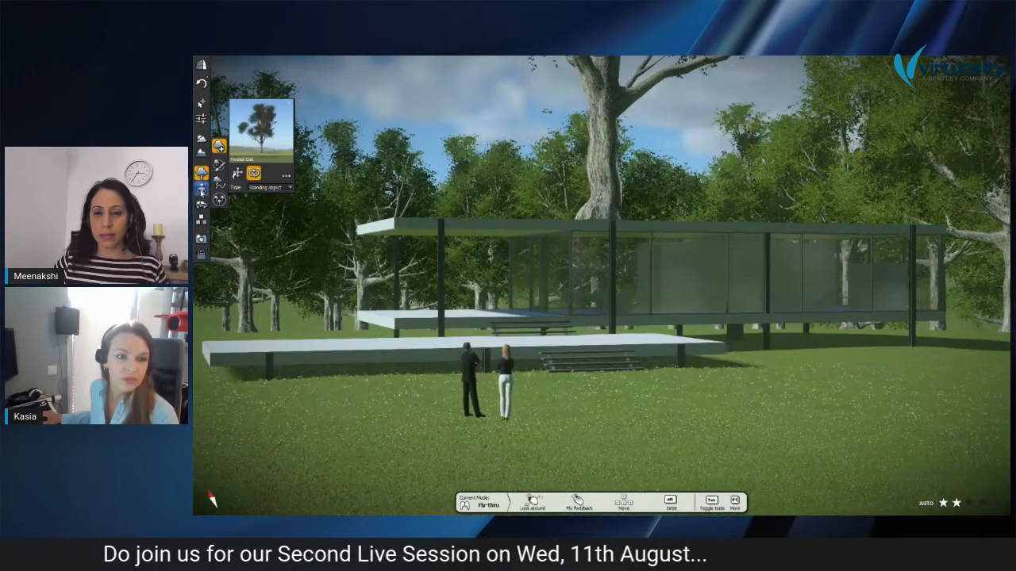
# Step: Browse the talking, animal, relaxing and sitting categories of the character library and close it
pyautogui.click(202, 189)
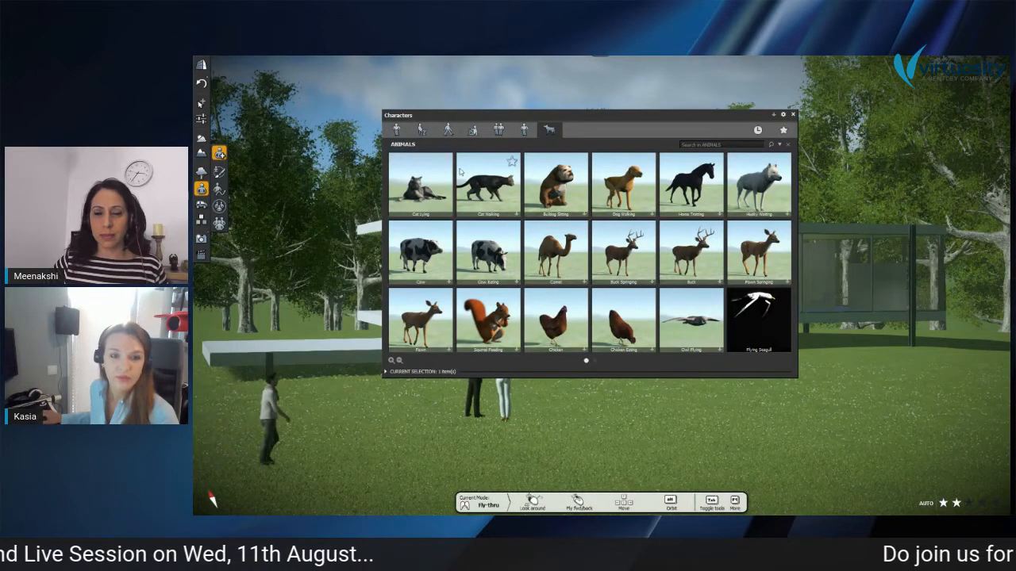
pyautogui.click(497, 130)
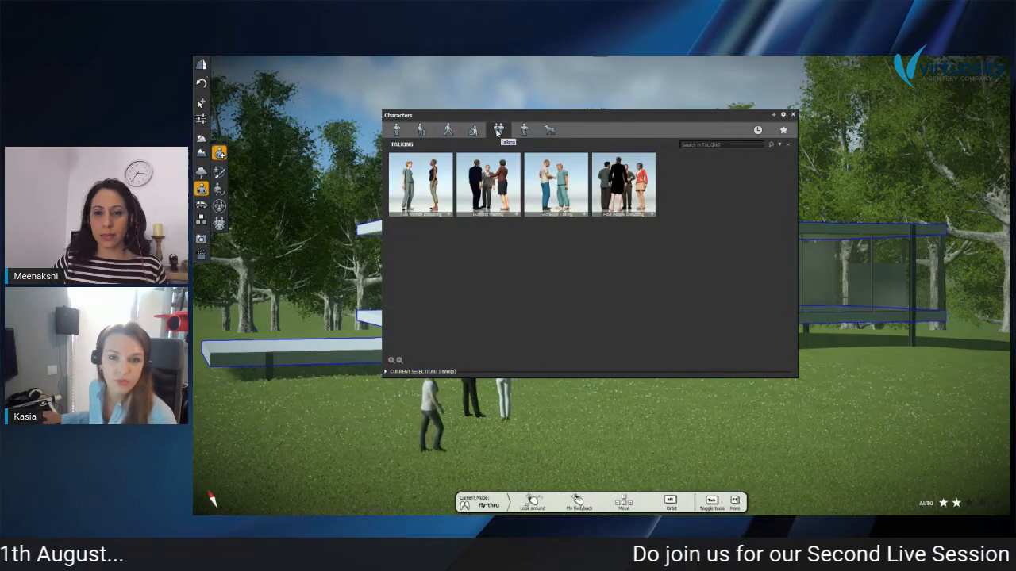
pyautogui.click(548, 129)
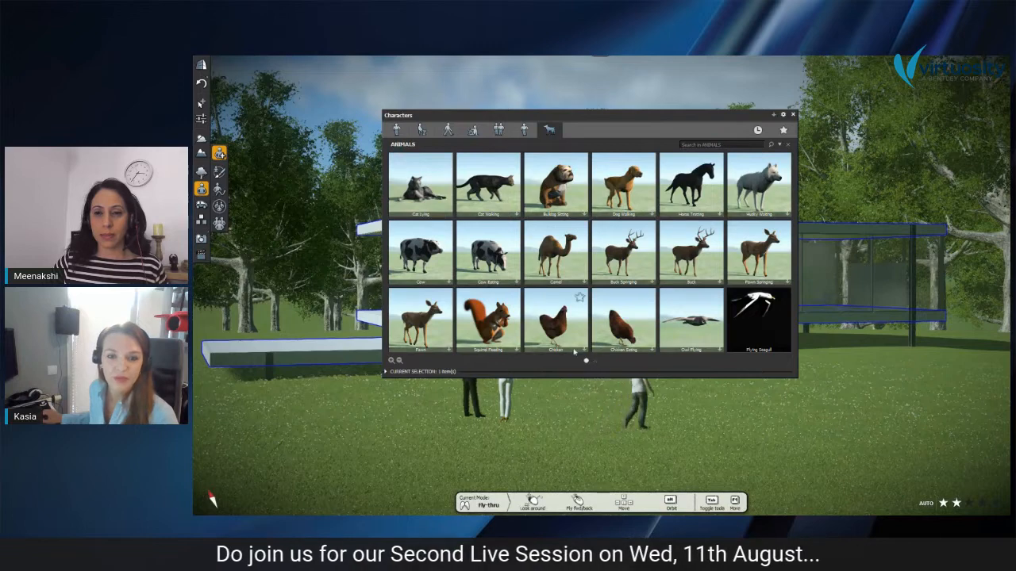
pyautogui.click(594, 360)
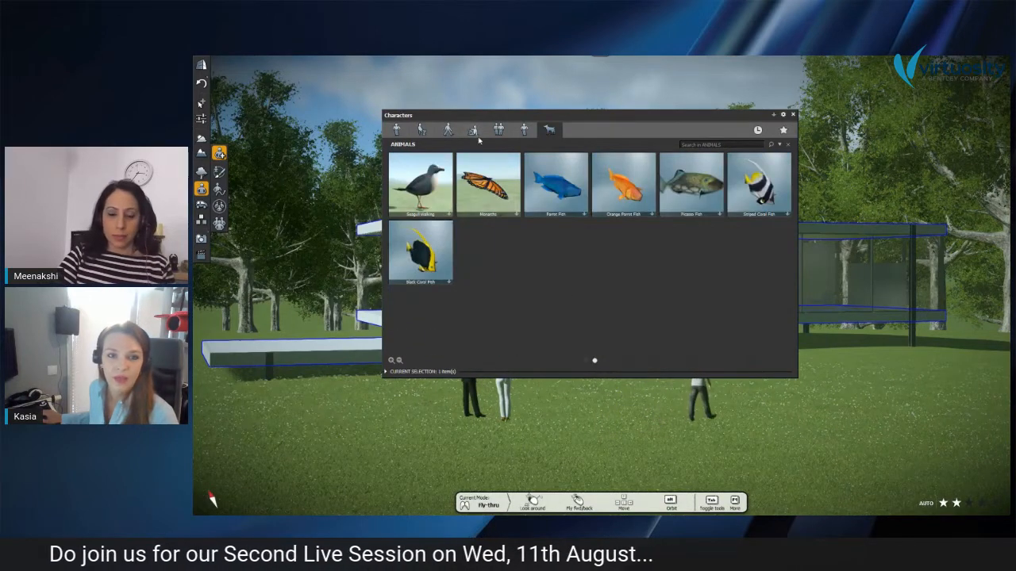
pyautogui.click(472, 131)
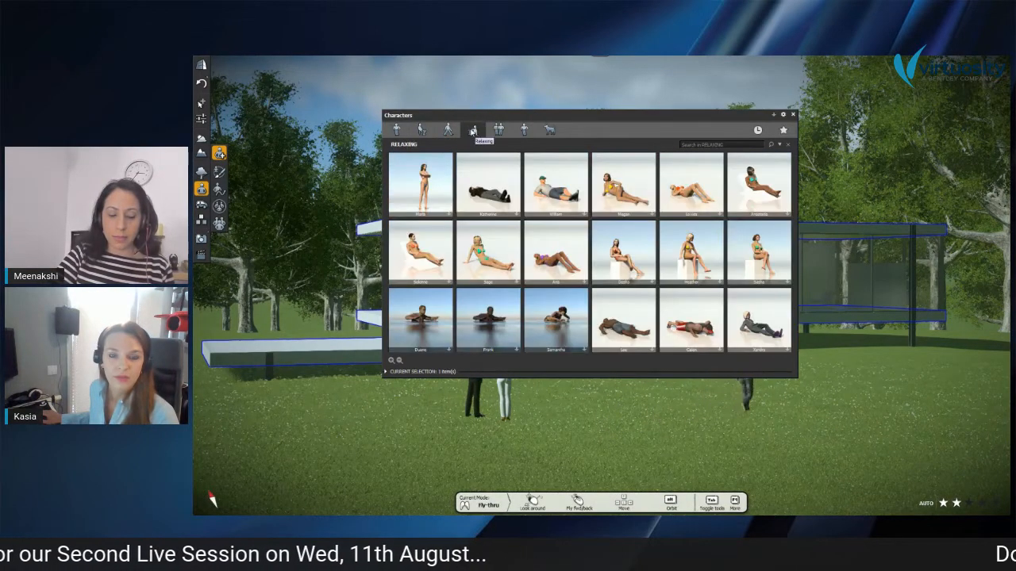
pyautogui.click(427, 131)
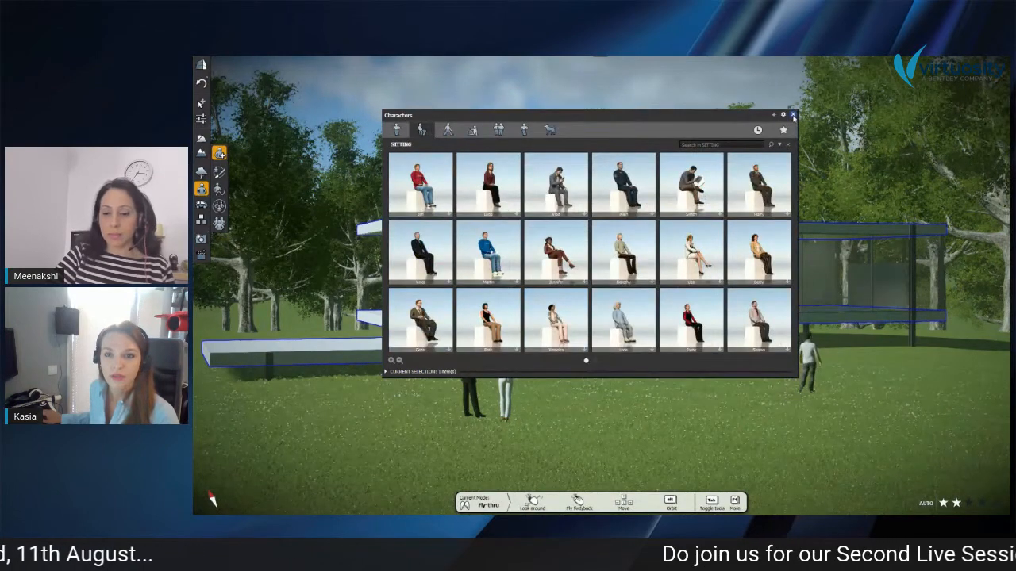
pyautogui.click(793, 115)
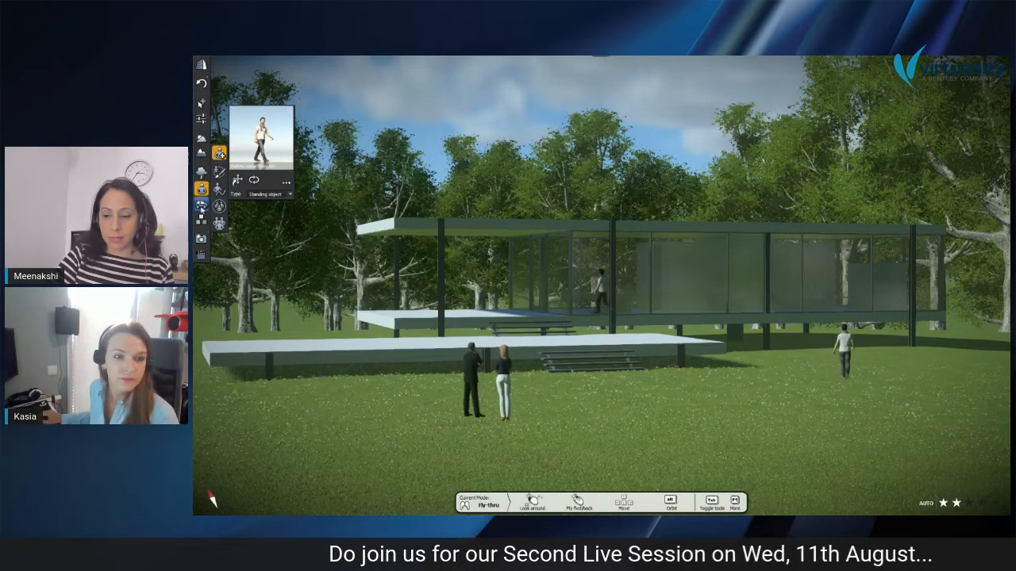
# Step: Browse the car library, then the kitchen appliances and pictures of the indoor objects library, and close it
pyautogui.click(202, 205)
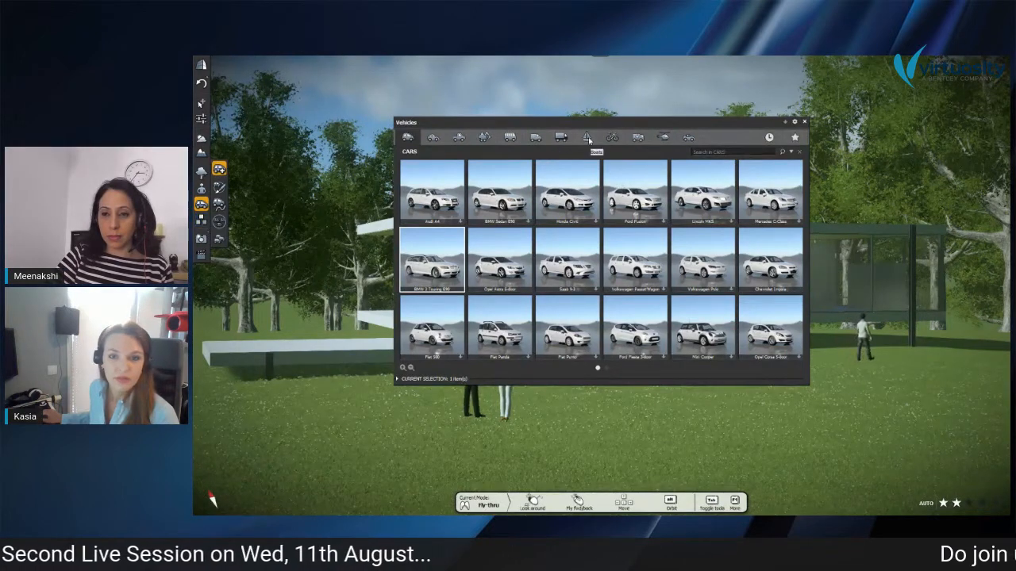
pyautogui.click(203, 221)
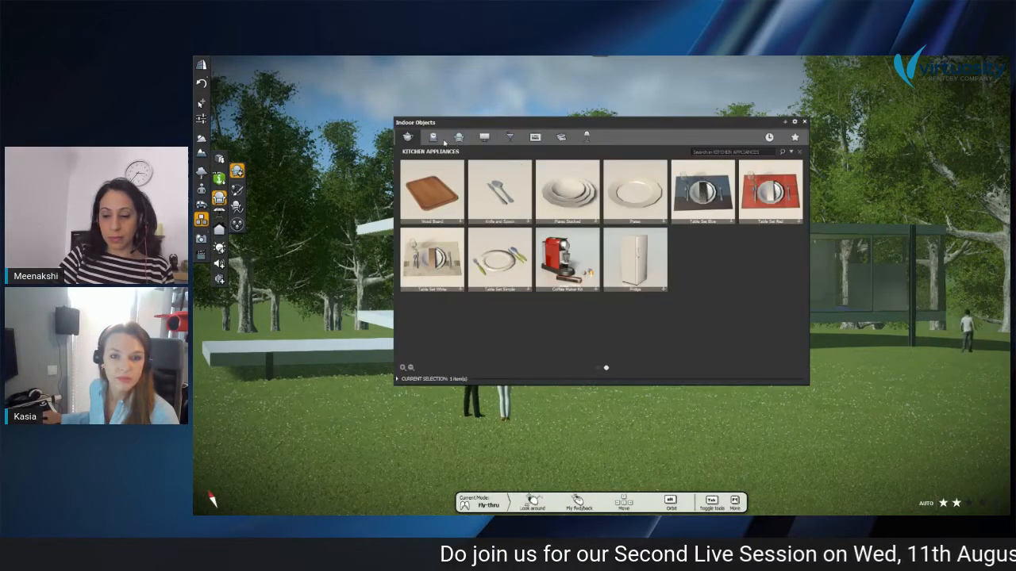
pyautogui.click(534, 138)
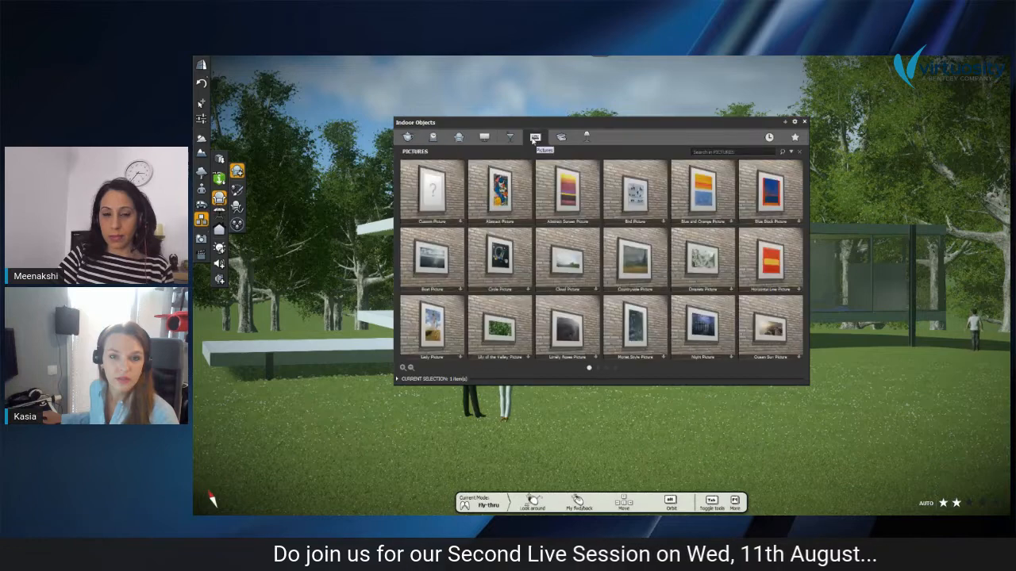
pyautogui.scroll(-1, 580, 207)
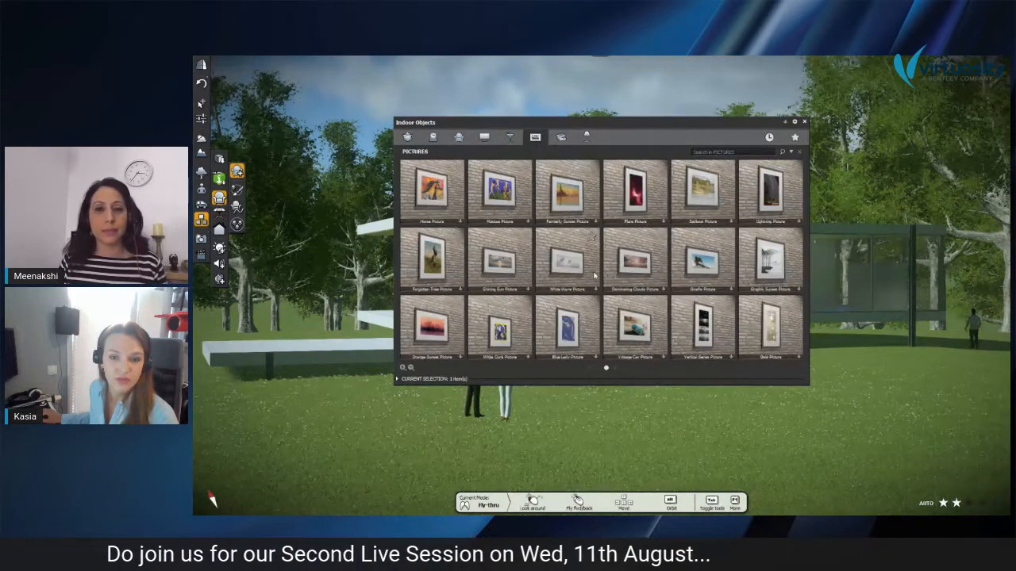
pyautogui.click(804, 122)
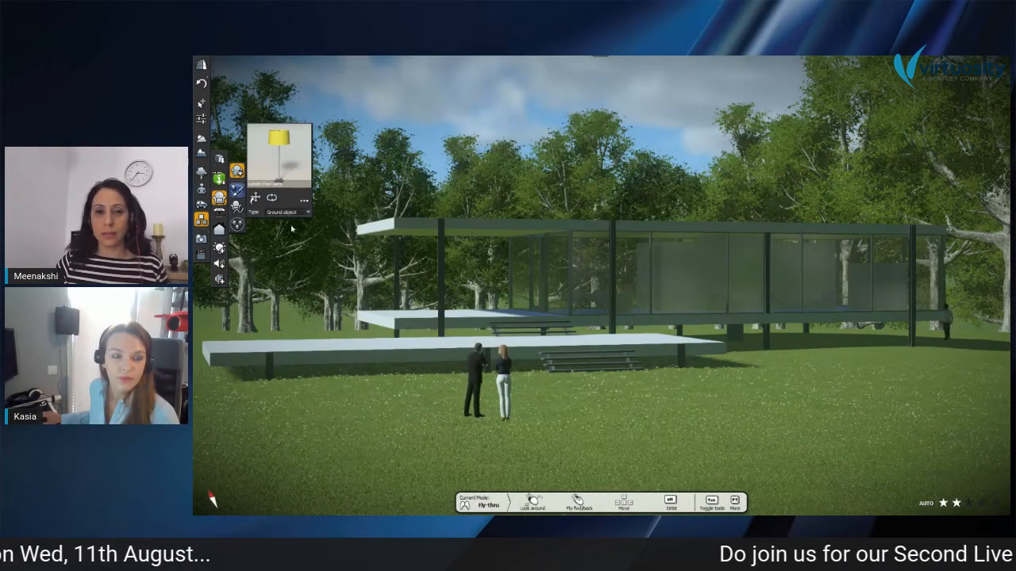
pyautogui.scroll(-3, 496, 306)
pyautogui.click(601, 241)
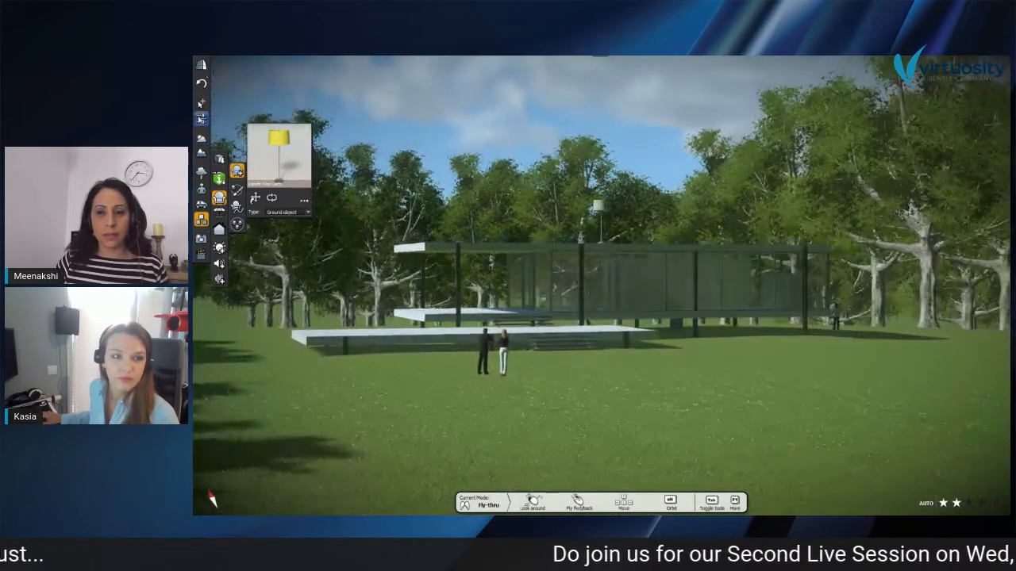
pyautogui.click(201, 104)
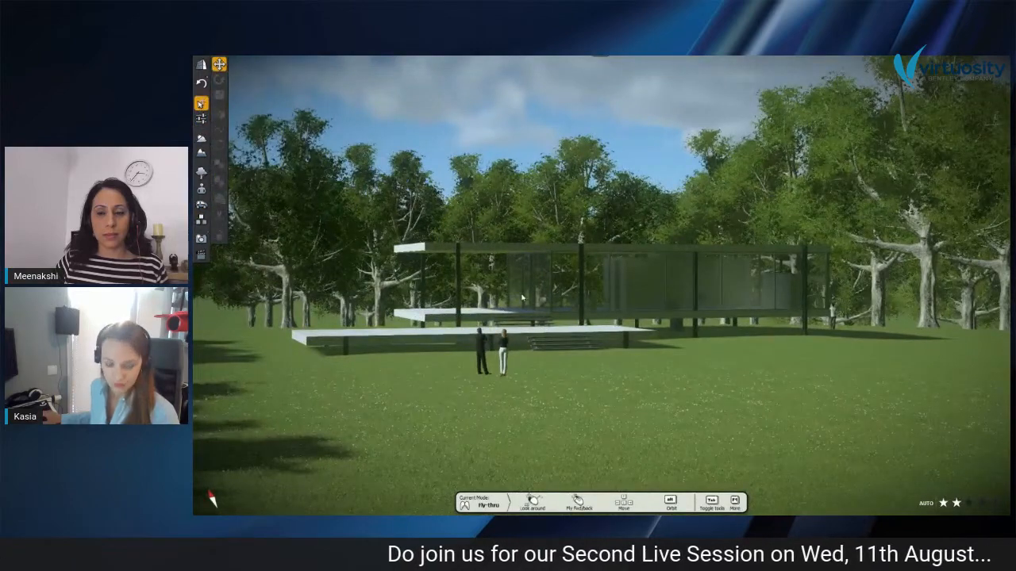
# Step: Examine the wooded site around the house from a distance and from above
pyautogui.scroll(-5, 569, 339)
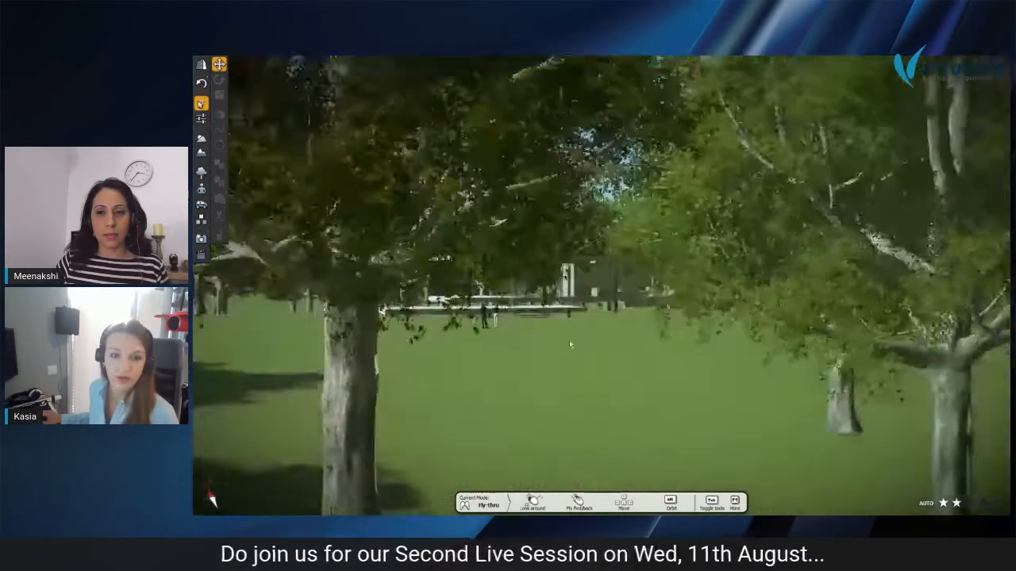
pyautogui.scroll(-3, 568, 347)
pyautogui.press('alt')
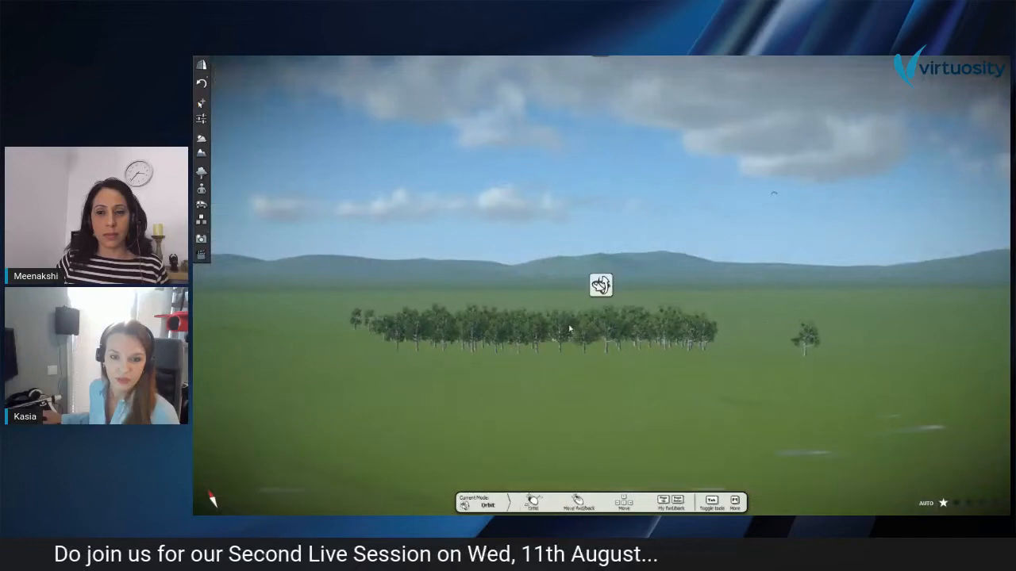
pyautogui.scroll(3, 546, 301)
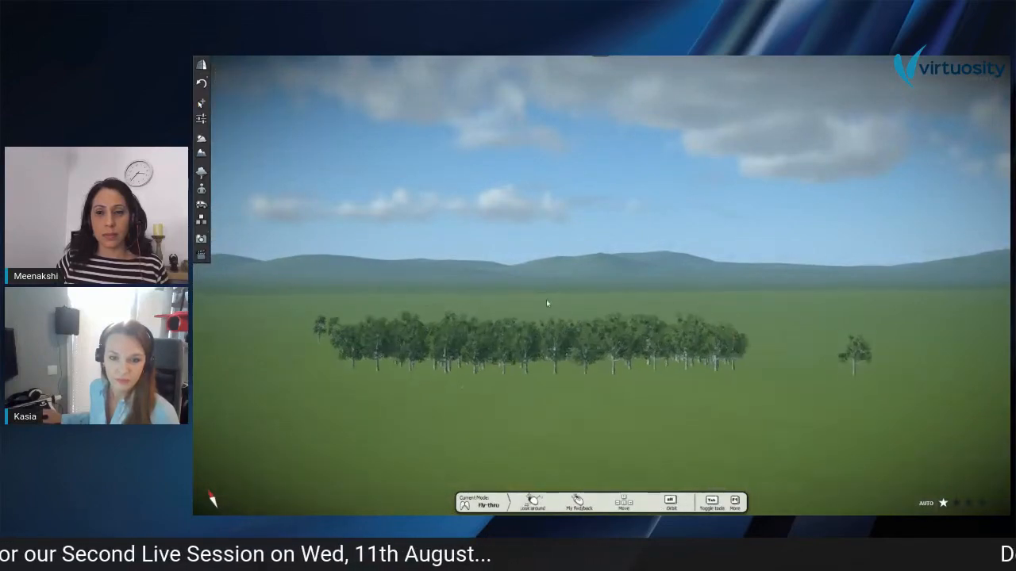
pyautogui.moveTo(576, 346); pyautogui.dragTo(505, 436, button='middle')
pyautogui.scroll(5, 503, 437)
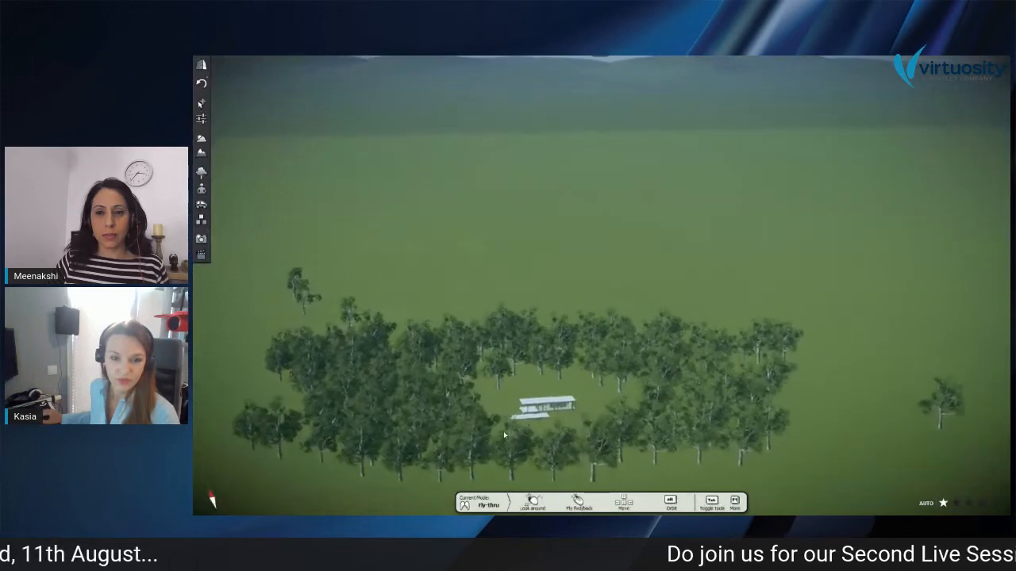
pyautogui.scroll(6, 519, 442)
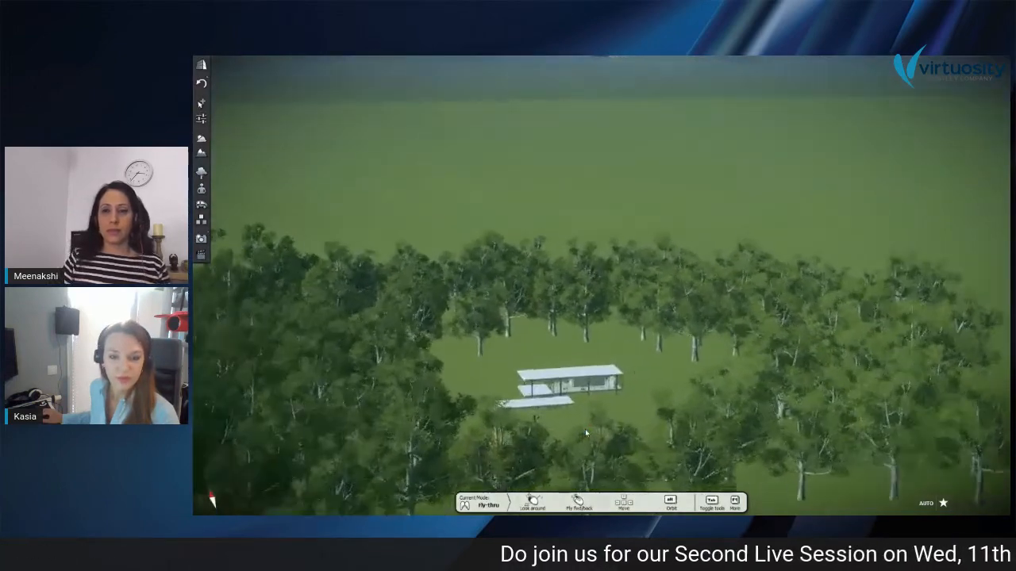
pyautogui.moveTo(539, 397); pyautogui.dragTo(632, 411, button='middle')
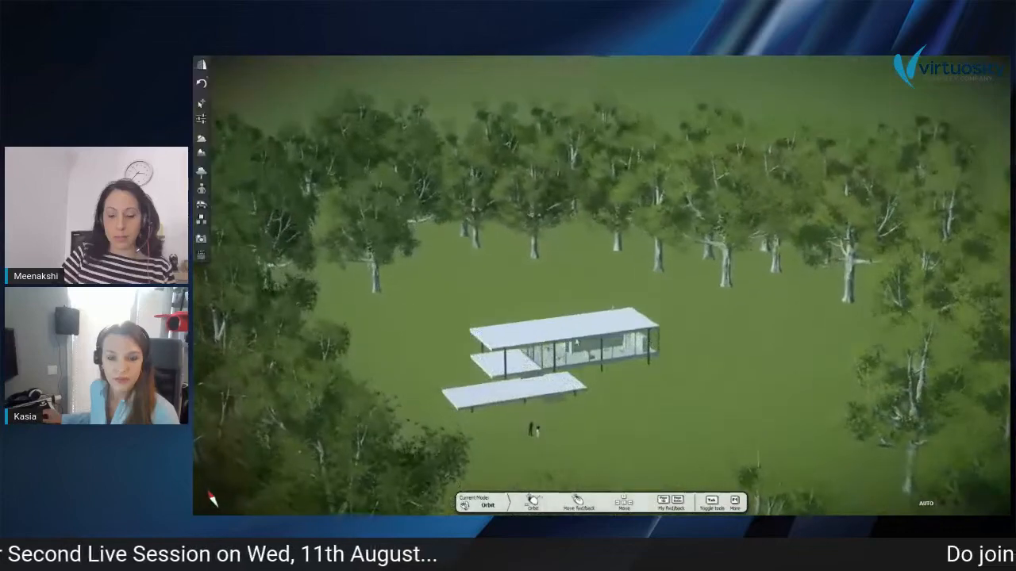
# Step: Frame the house and terrace from a close elevated viewpoint and save a photo of it to the desktop
pyautogui.scroll(2, 510, 383)
pyautogui.scroll(5, 510, 383)
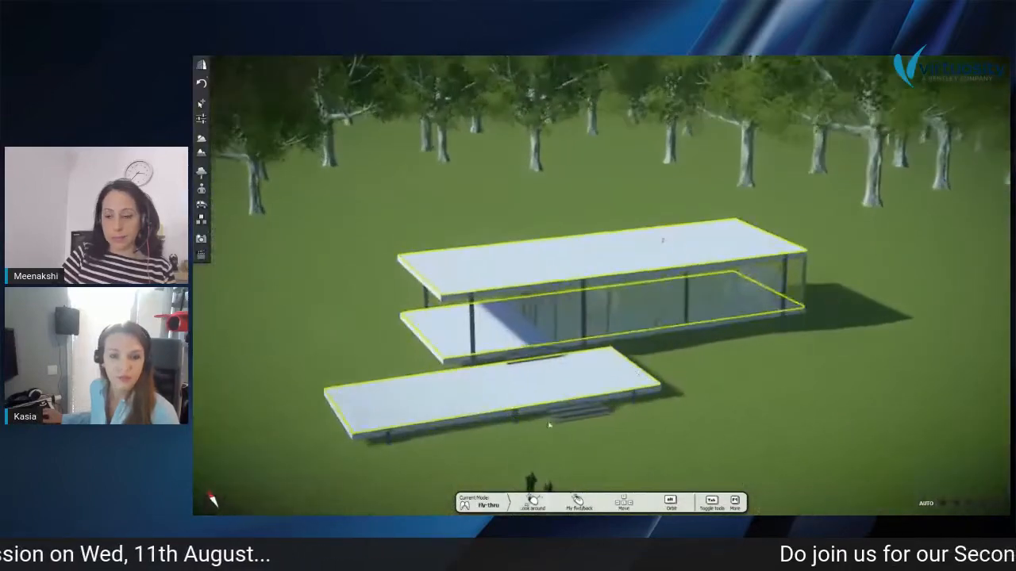
pyautogui.scroll(-3, 555, 301)
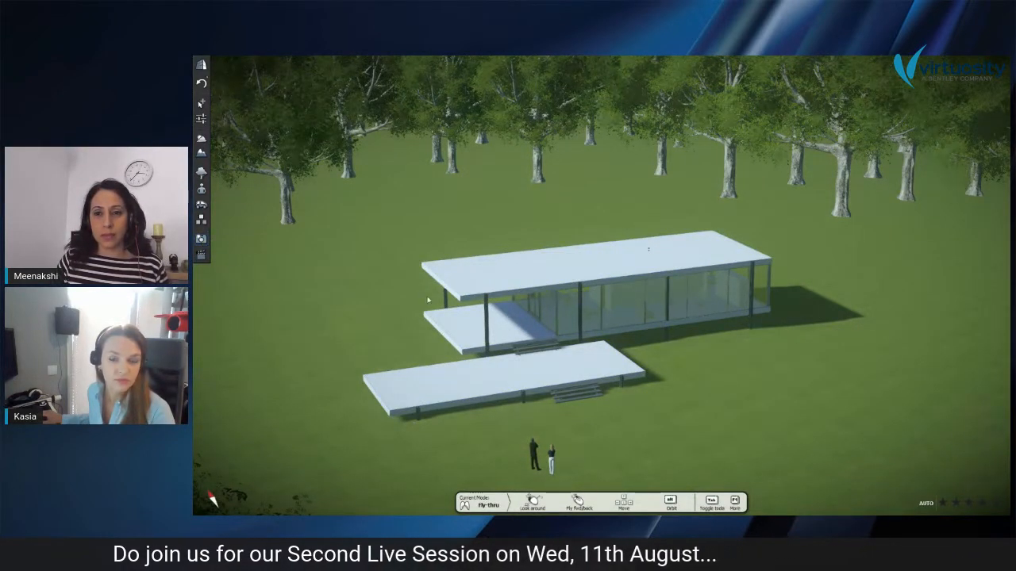
pyautogui.keyDown('alt'); pyautogui.moveTo(455, 327); pyautogui.dragTo(508, 394); pyautogui.keyUp('alt')
pyautogui.scroll(4, 508, 394)
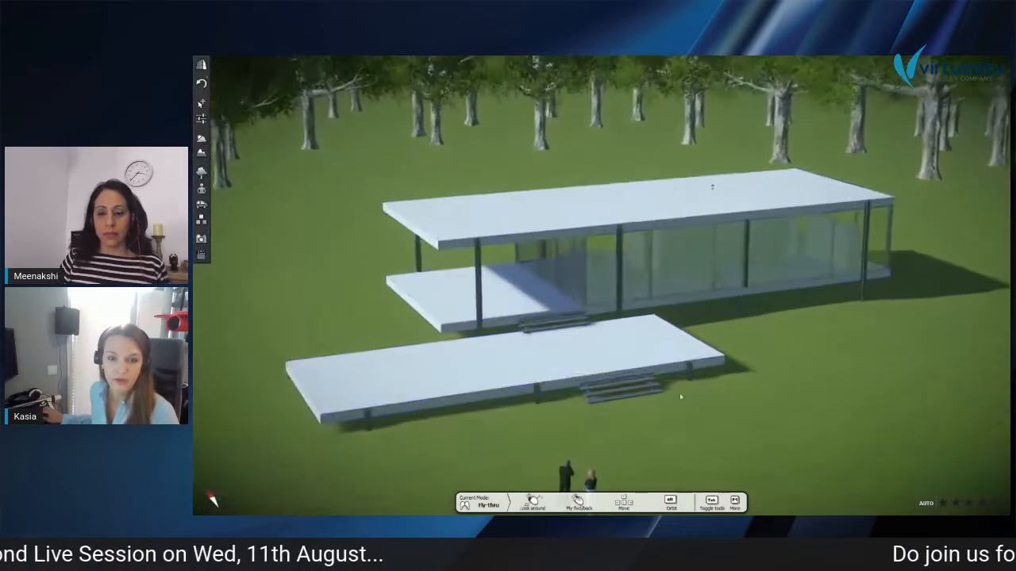
pyautogui.scroll(3, 707, 392)
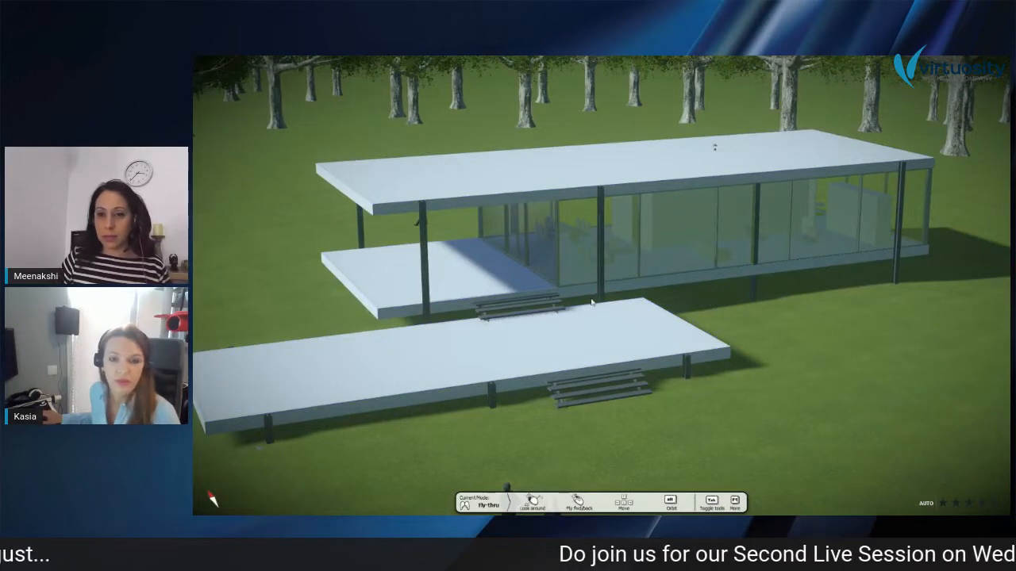
pyautogui.press('Tab')
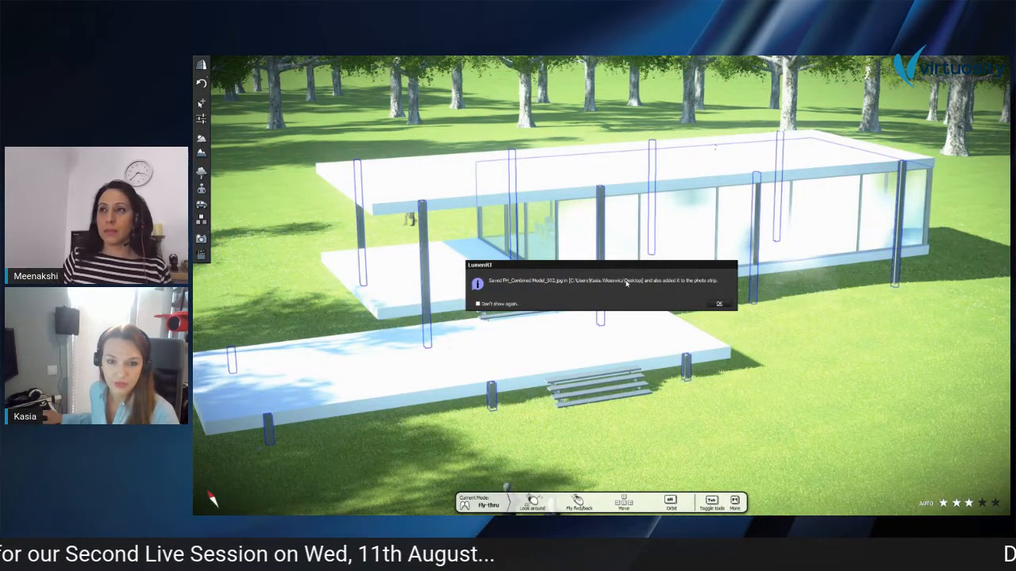
pyautogui.click(719, 303)
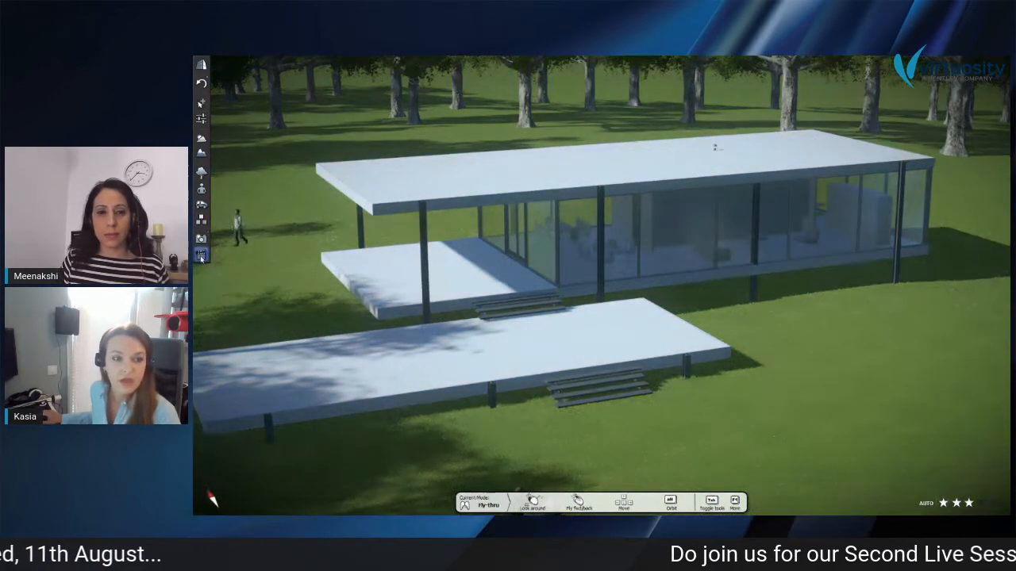
# Step: Open the movie editor's photo strip and view the house from slightly farther away in its preview
pyautogui.click(201, 255)
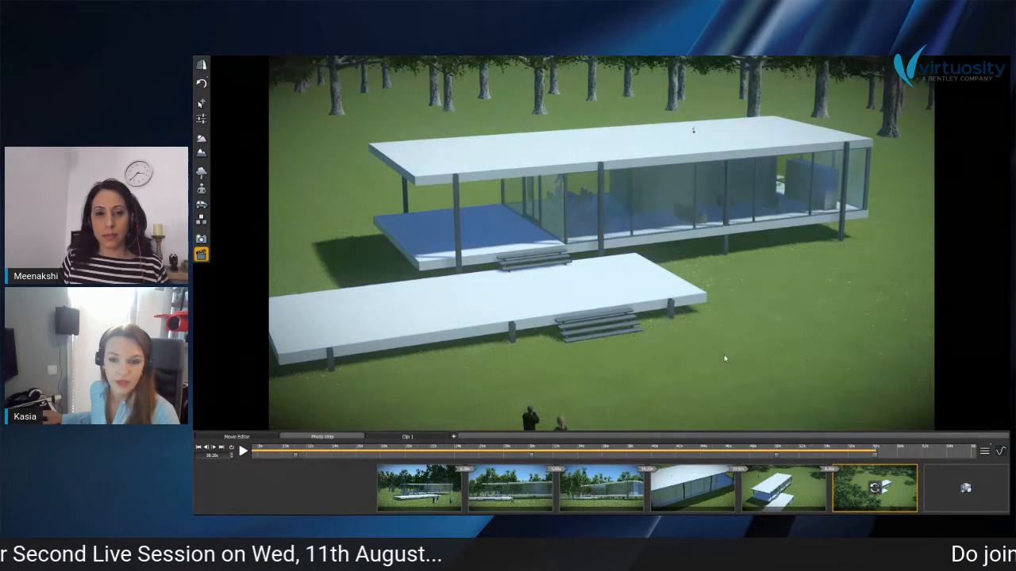
pyautogui.scroll(-2, 714, 357)
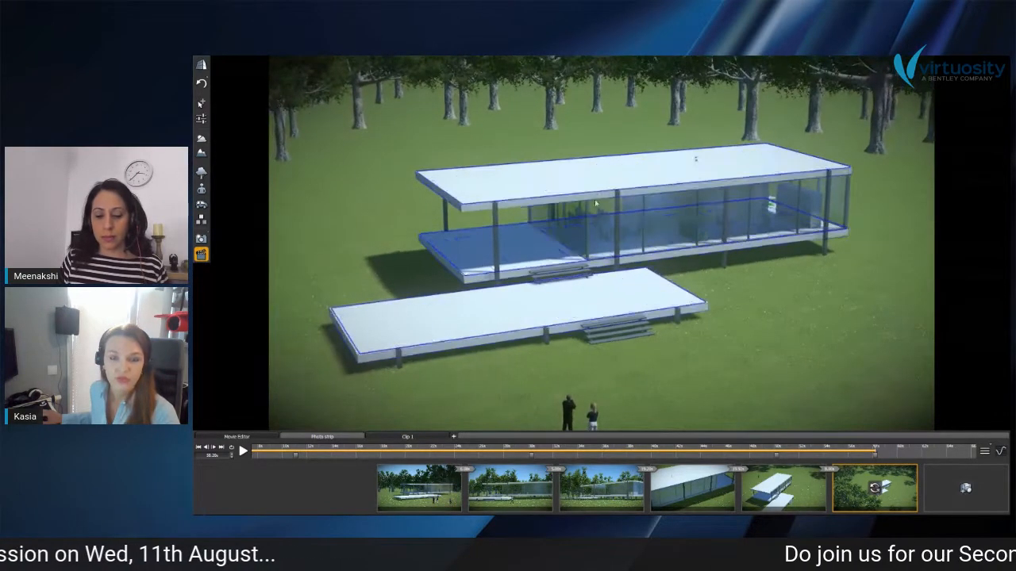
pyautogui.moveTo(735, 324)
pyautogui.mouseDown(button='middle')
pyautogui.moveTo(623, 317)
pyautogui.moveTo(741, 329)
pyautogui.mouseUp(button='middle')
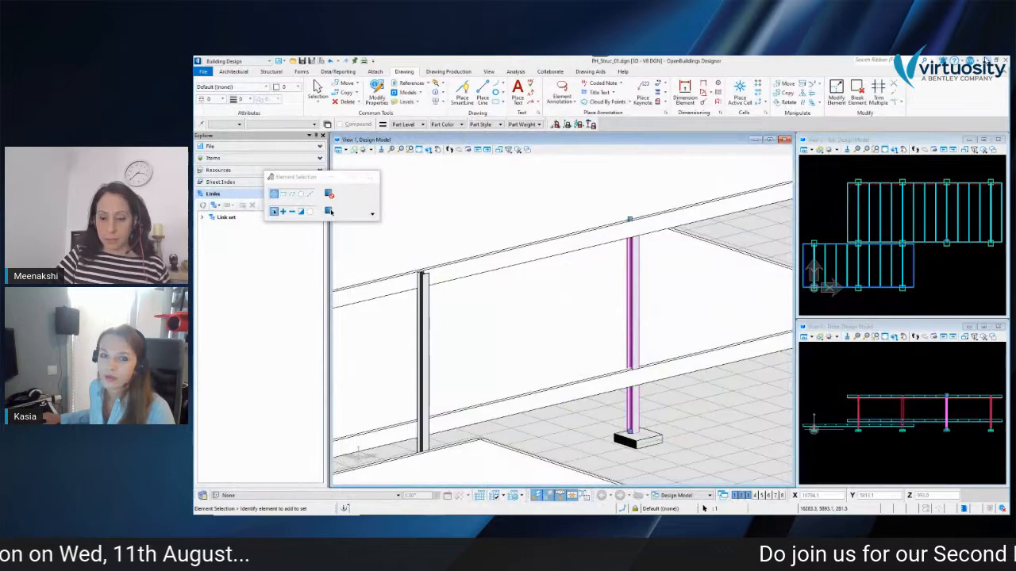
# Step: Open the saved photo FH_Combined Model_002.jpg from the desktop, inspect the house up close and put the viewer away
pyautogui.click(984, 60)
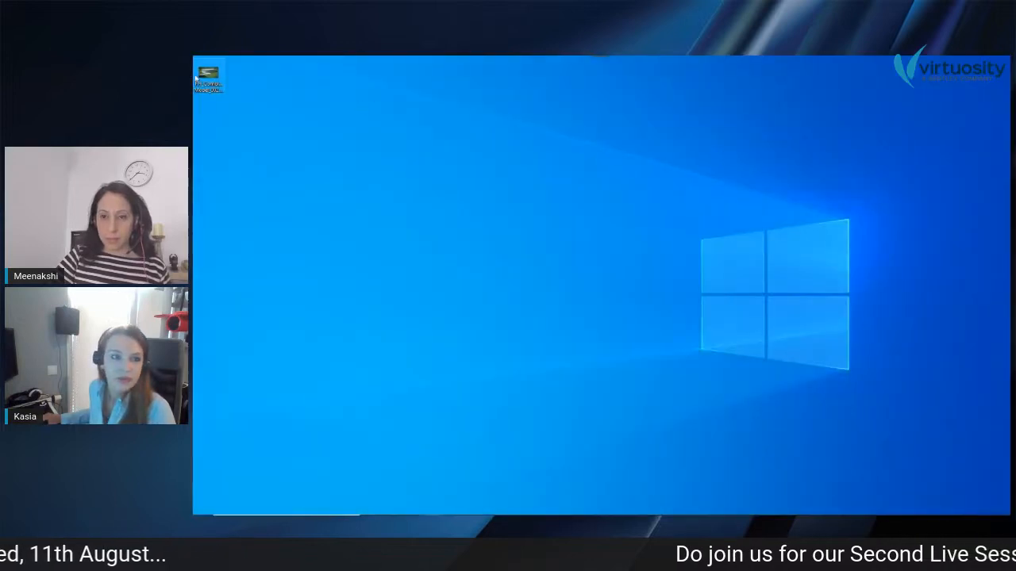
pyautogui.doubleClick(218, 72)
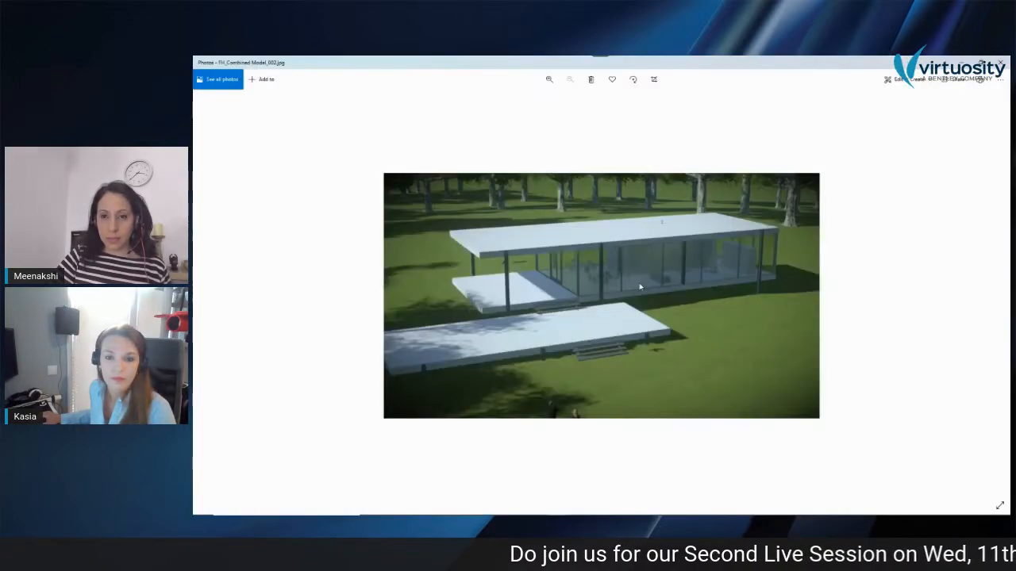
pyautogui.scroll(4, 599, 277)
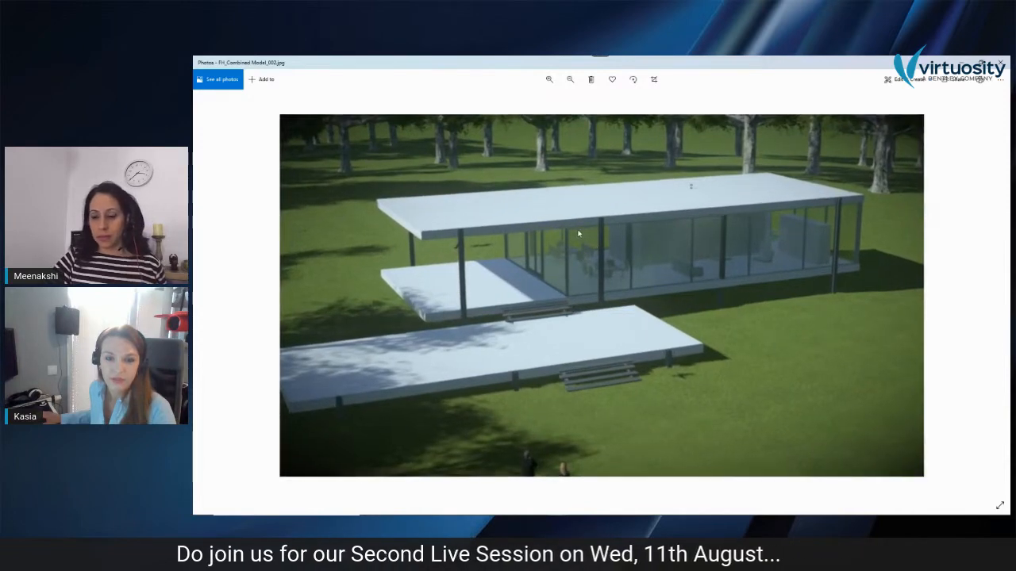
pyautogui.scroll(1, 594, 247)
pyautogui.scroll(-2, 578, 234)
pyautogui.scroll(-1, 579, 234)
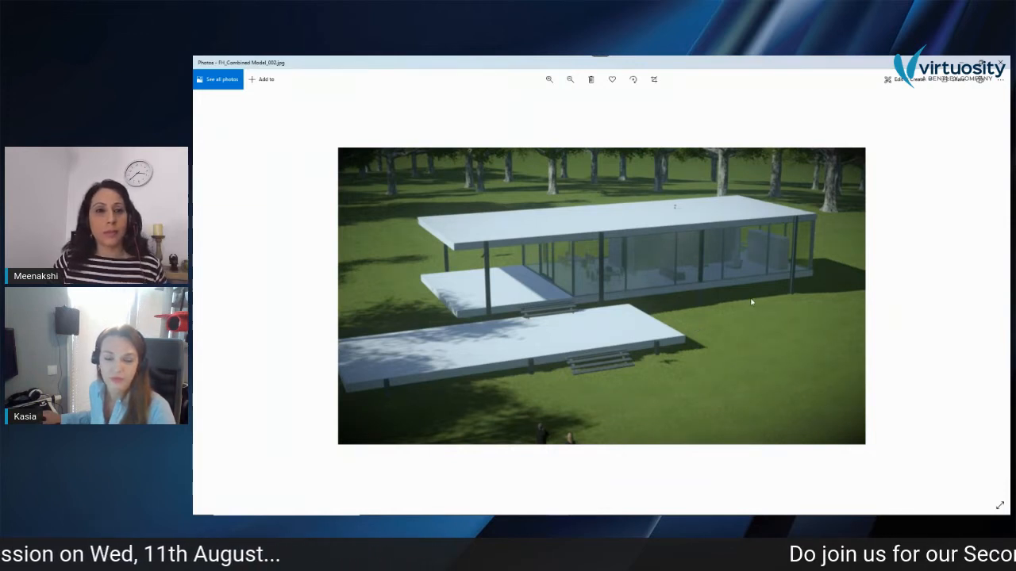
pyautogui.scroll(-1, 606, 259)
pyautogui.scroll(2, 607, 260)
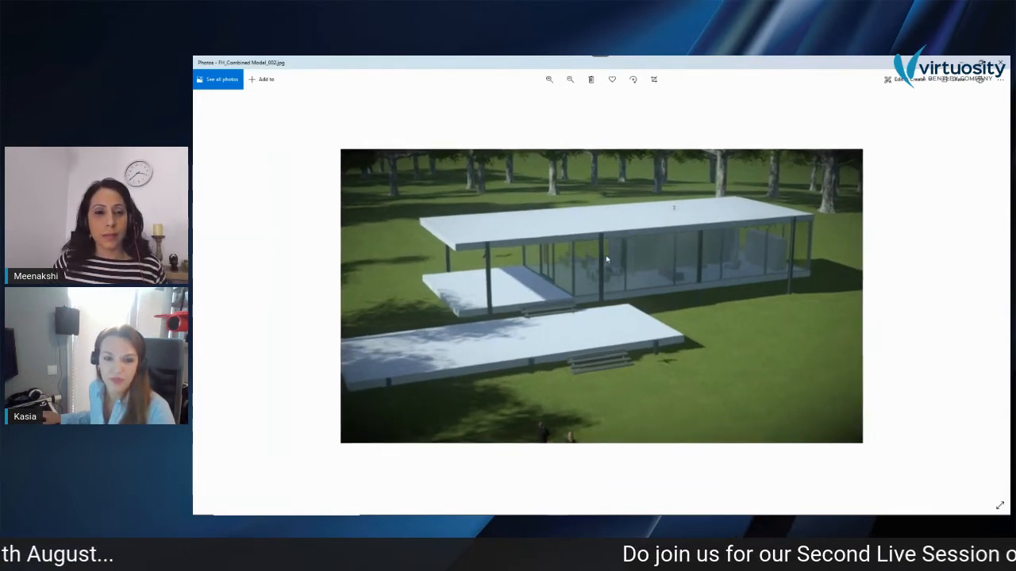
pyautogui.scroll(-1, 706, 272)
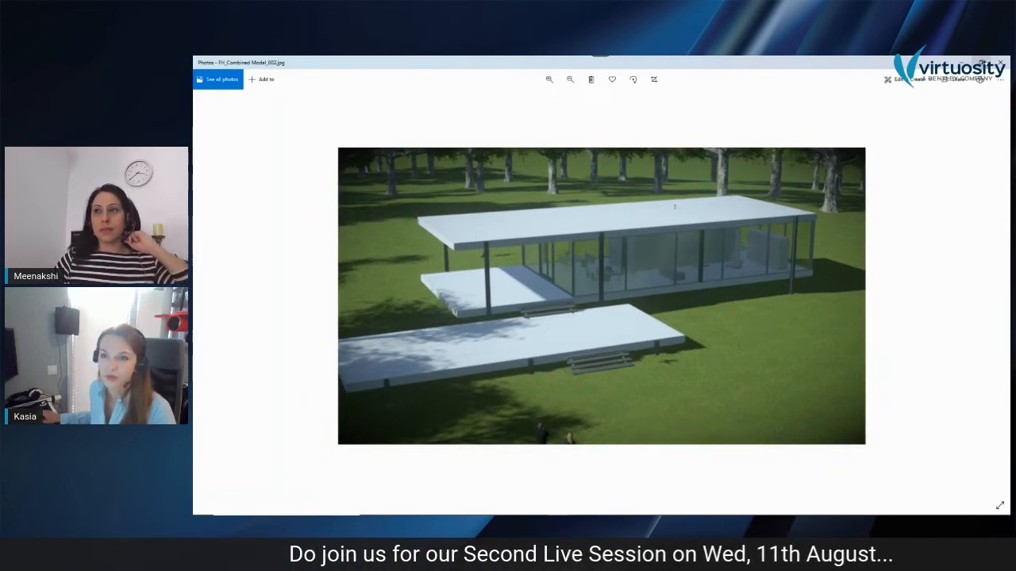
pyautogui.click(962, 64)
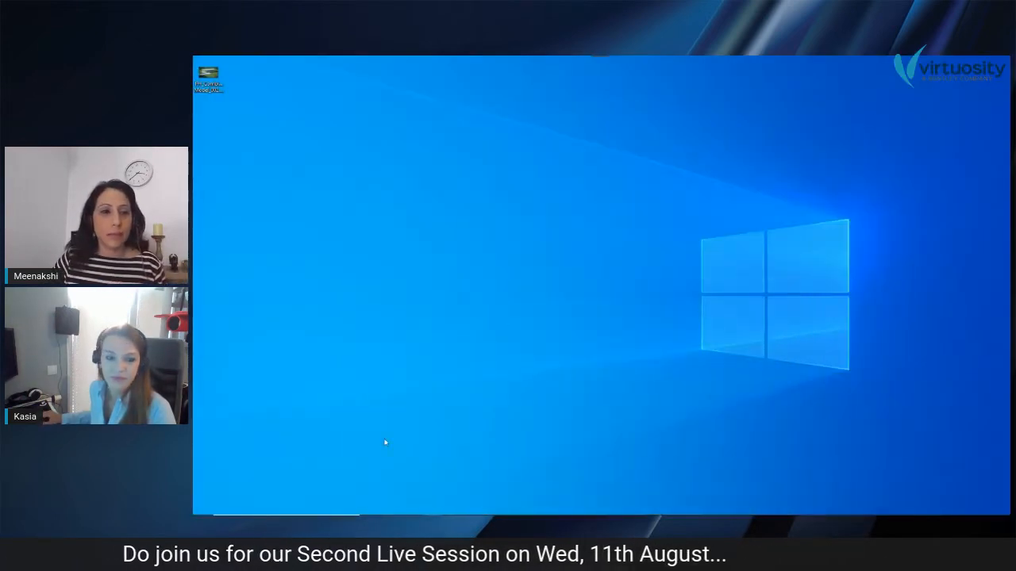
# Step: Switch back to the FH_Combined Model scene in LumenRT and enlarge its window to full screen
pyautogui.moveTo(433, 512)
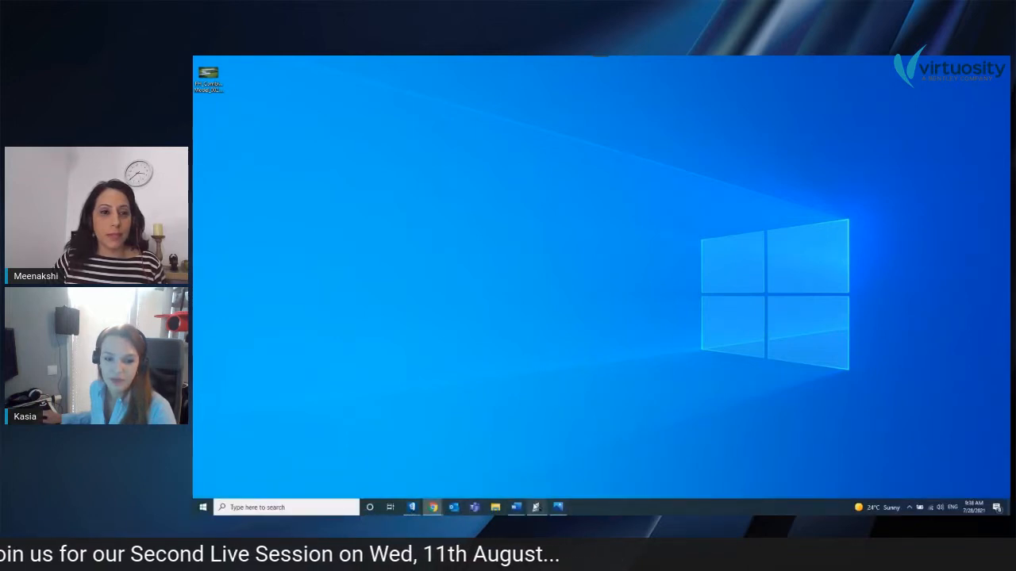
pyautogui.click(537, 507)
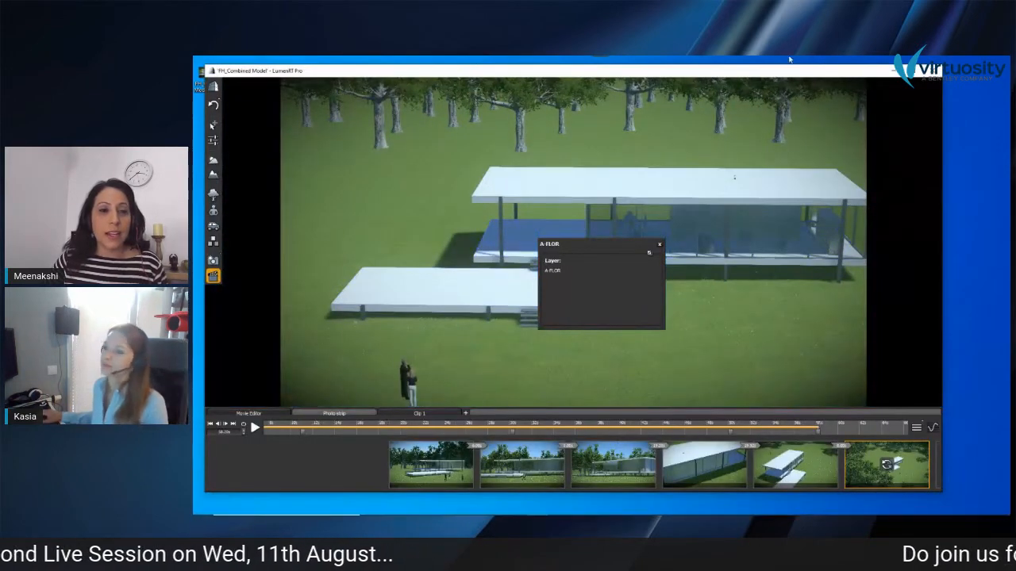
pyautogui.click(917, 69)
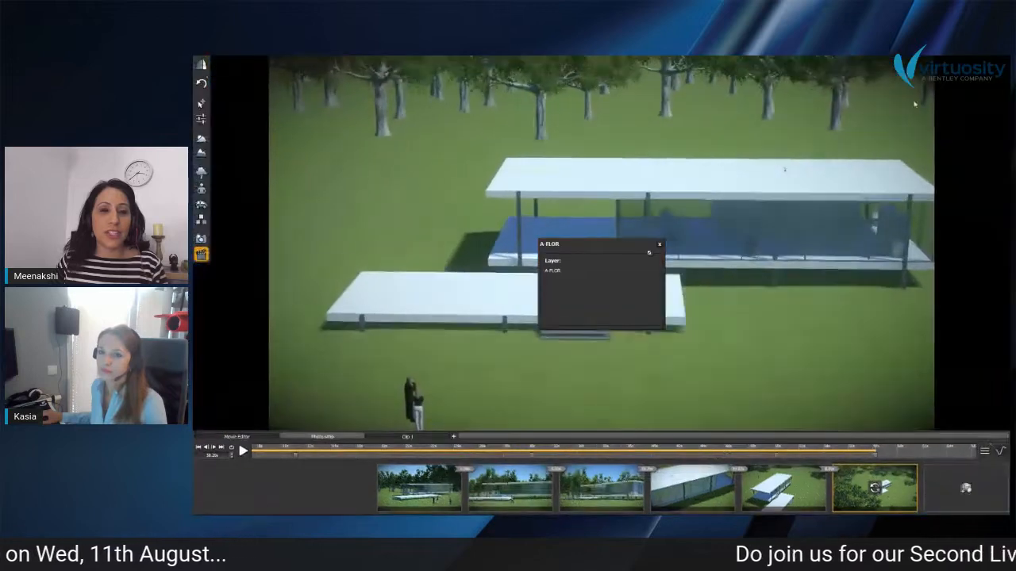